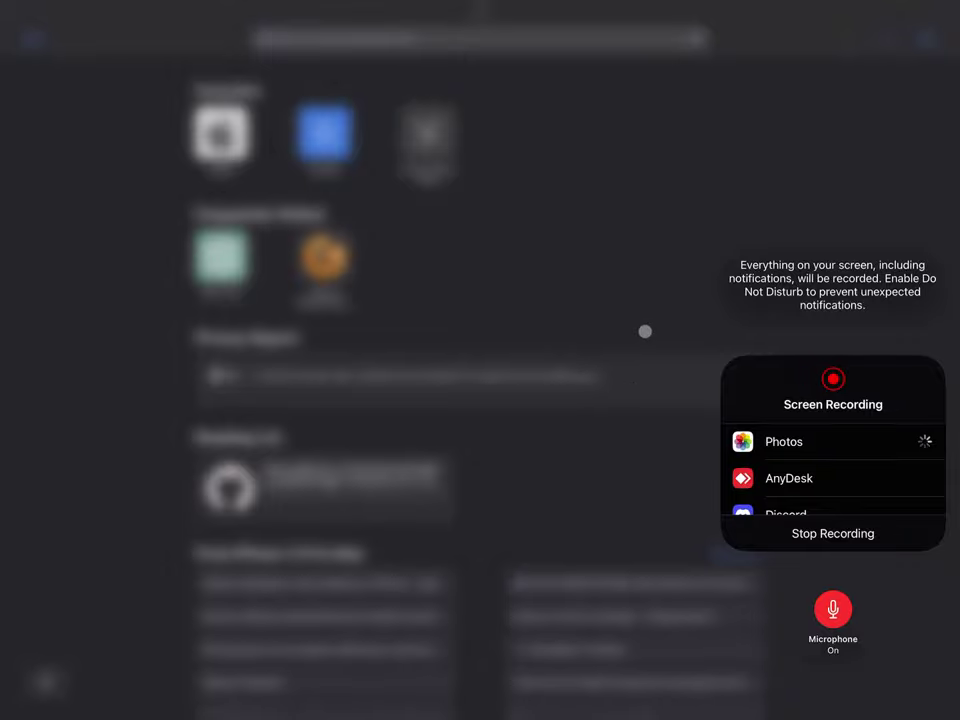
Start screen recording from Control Center, then close it to return to Safari's start page.
click(640, 310)
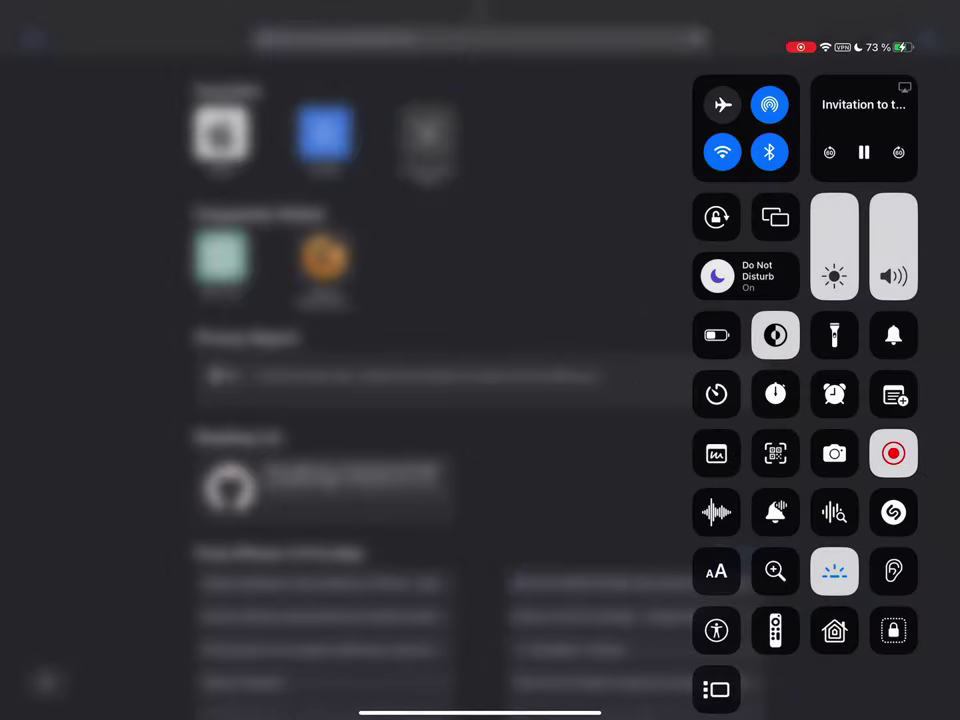
click(670, 340)
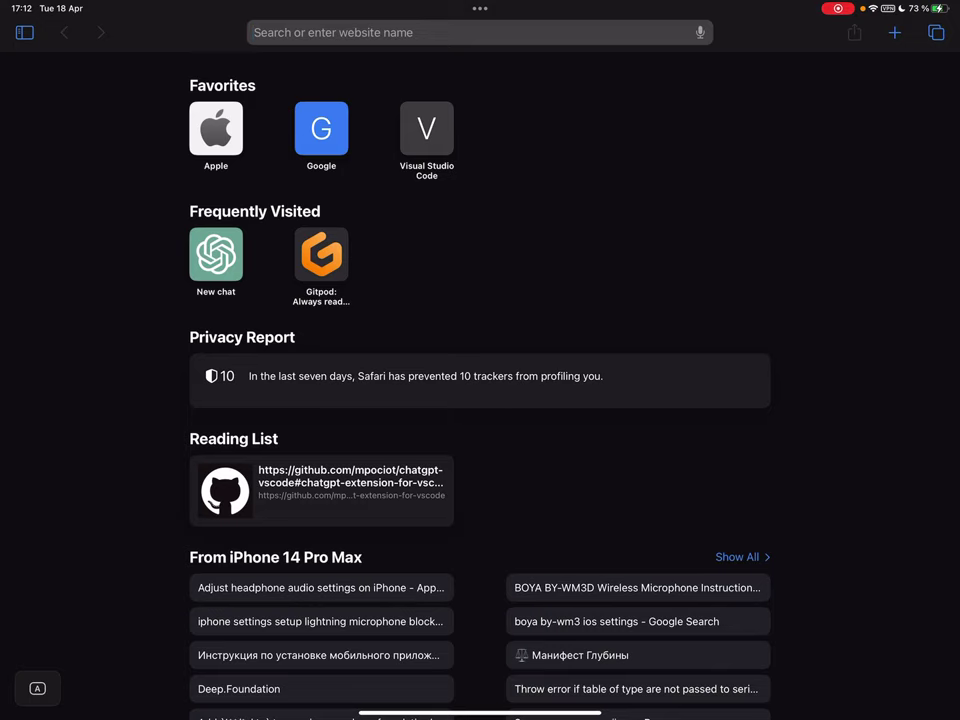
Go to github.com/deep-foundation/dev by completing the 'github.com/dee' address suggestion.
text(github.com/)
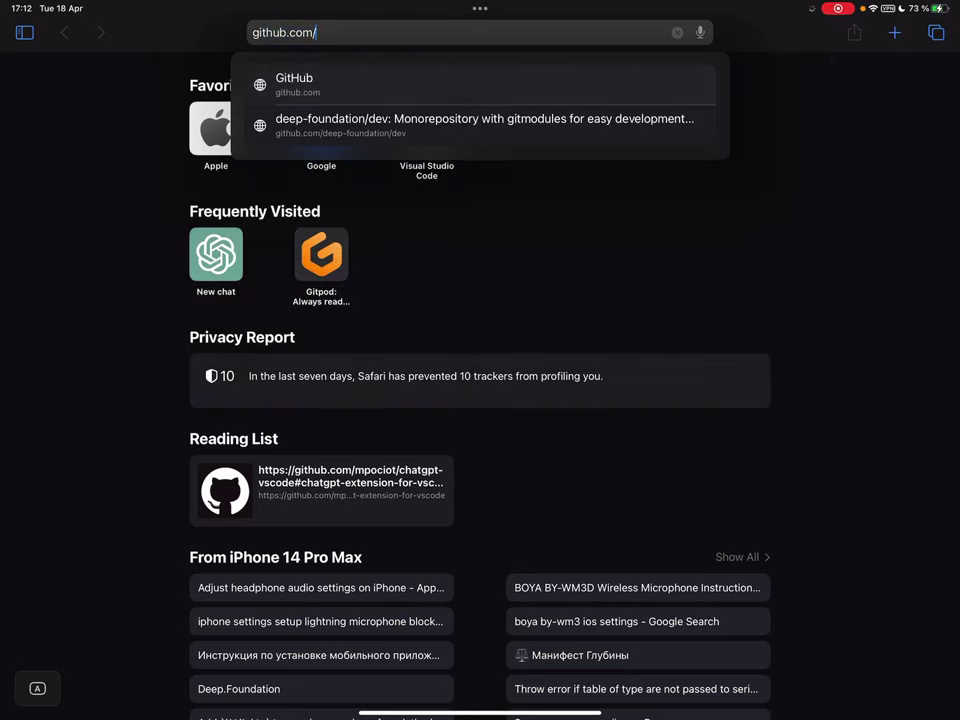
text(deep-foundation/dev)
key(Right)
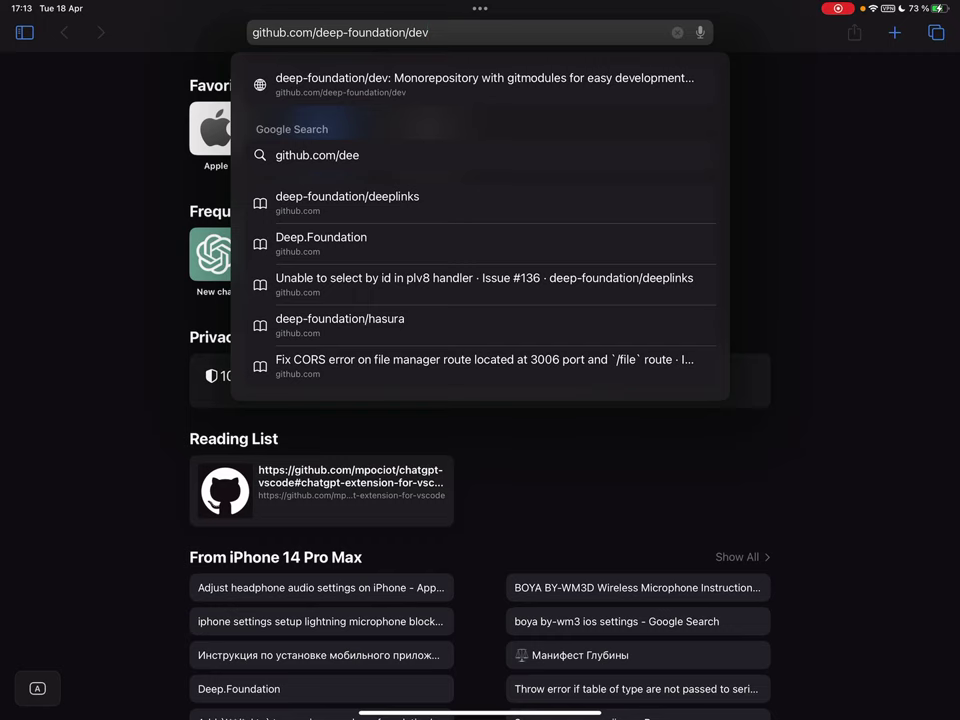
key(Return)
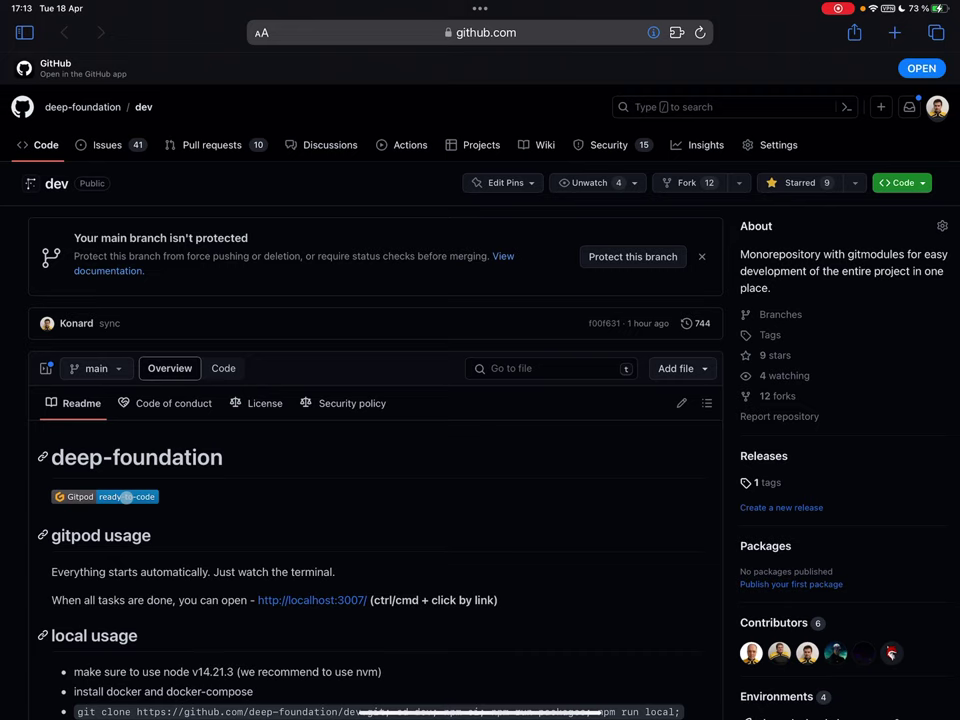
Launch deep-foundation/dev in Gitpod via the README's ready-to-code badge.
click(126, 496)
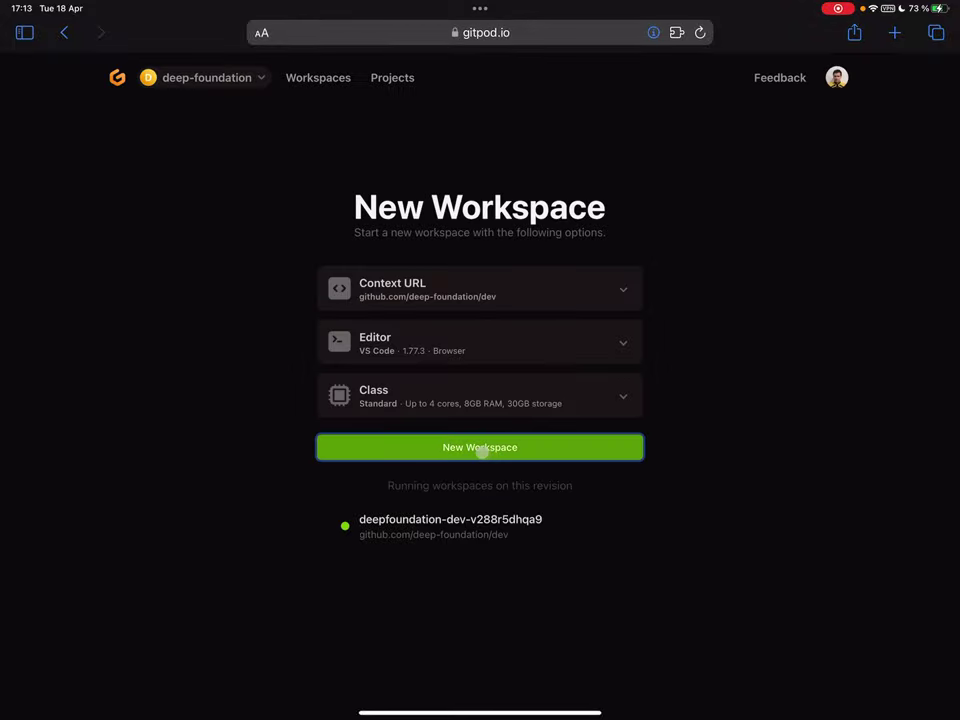
Create the Gitpod workspace for deep-foundation/dev and wait for the browser VS Code to load.
click(480, 449)
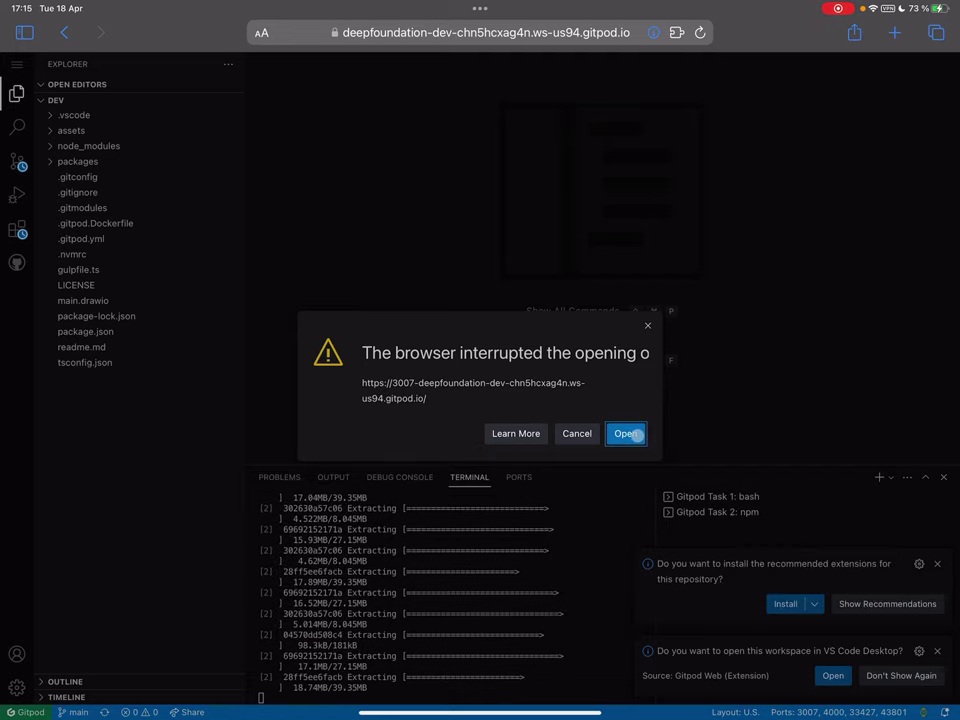
Open the port 3007 app in a new tab, then decline opening port 4000.
click(627, 434)
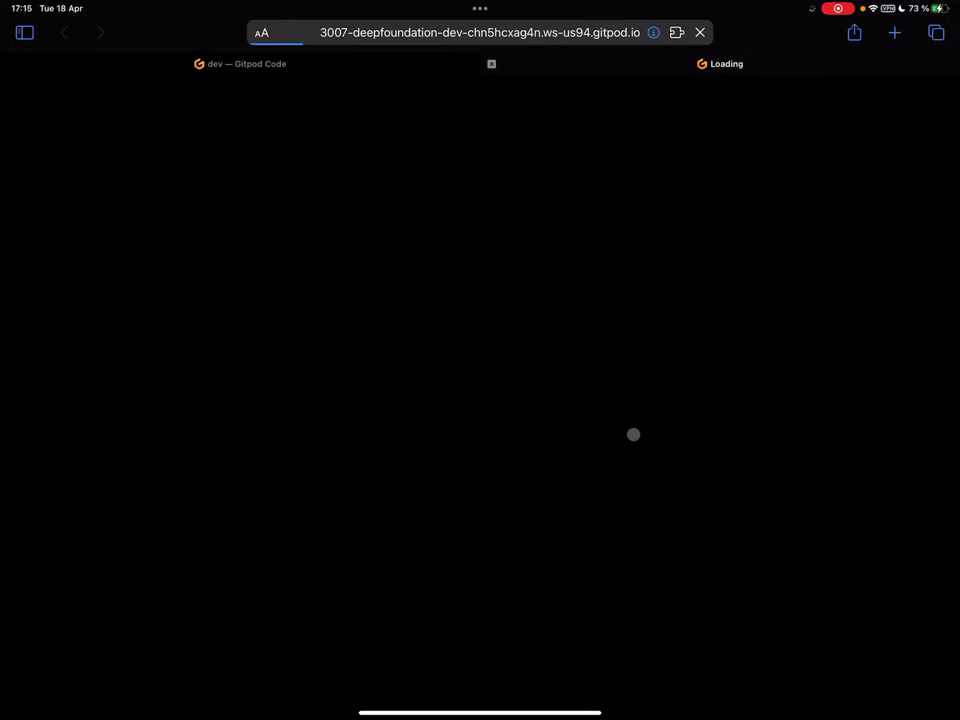
click(336, 66)
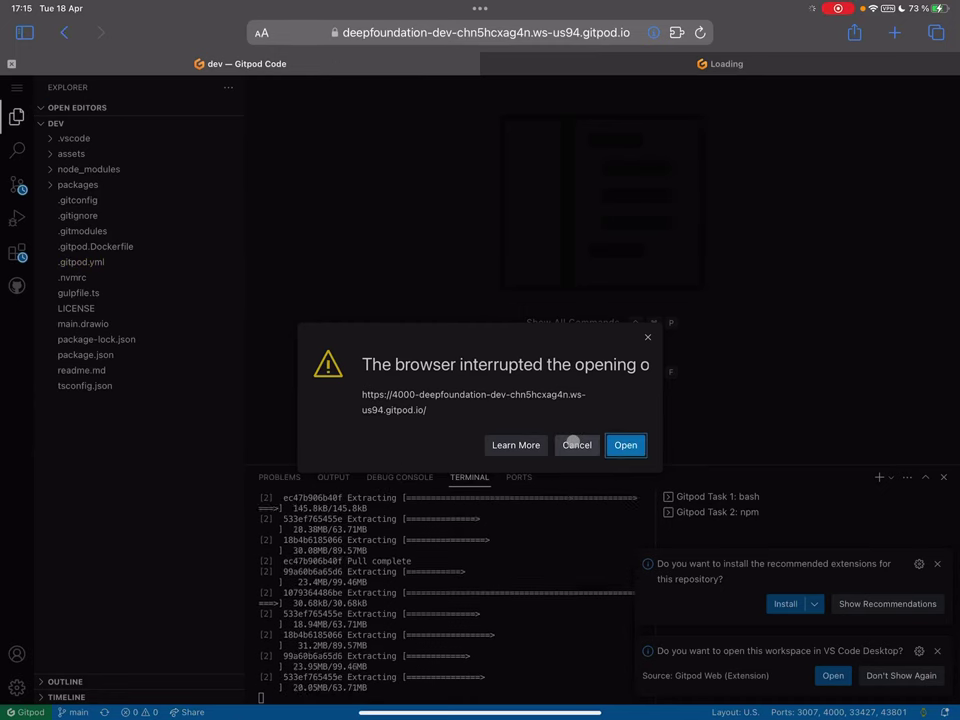
click(575, 445)
Dismiss the notifications, maximize the terminal and hide the Explorer to watch the compile.
click(937, 564)
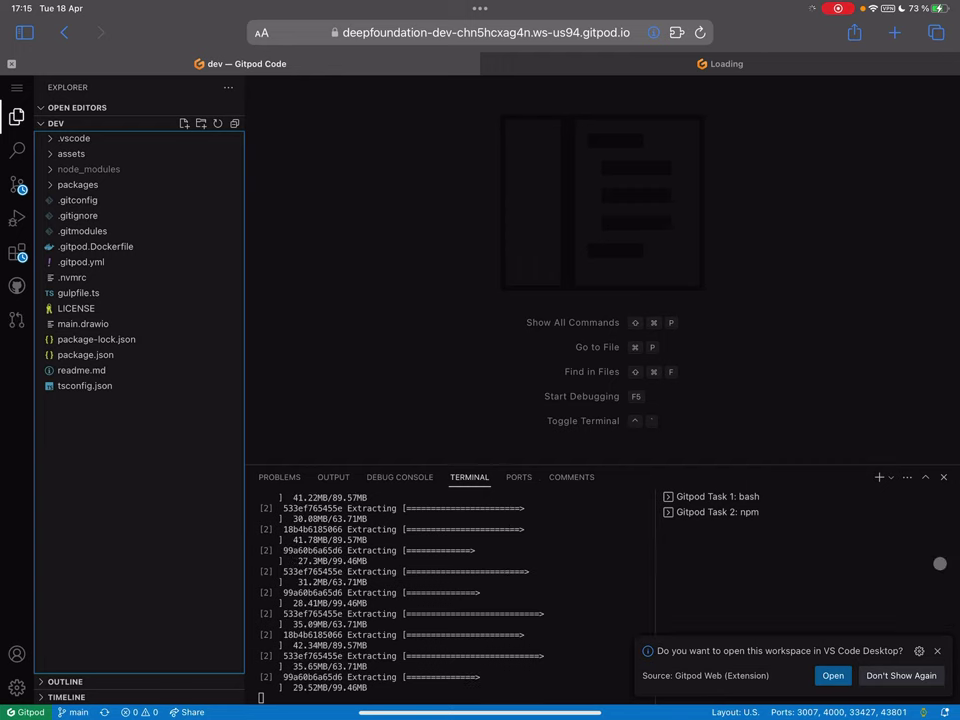
click(939, 648)
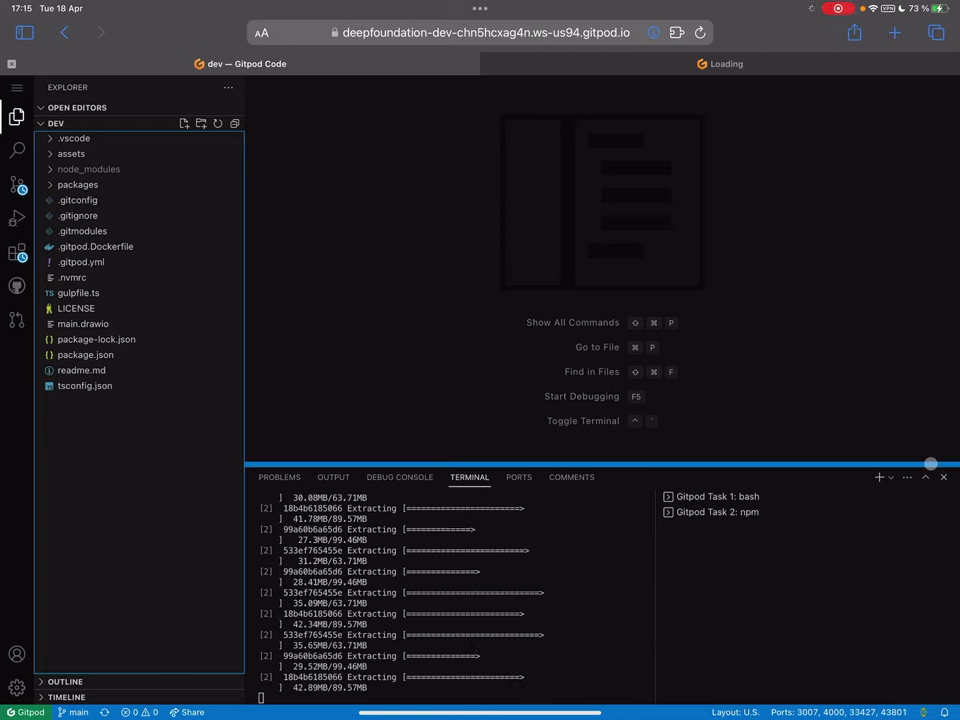
drag(930, 463, 930, 85)
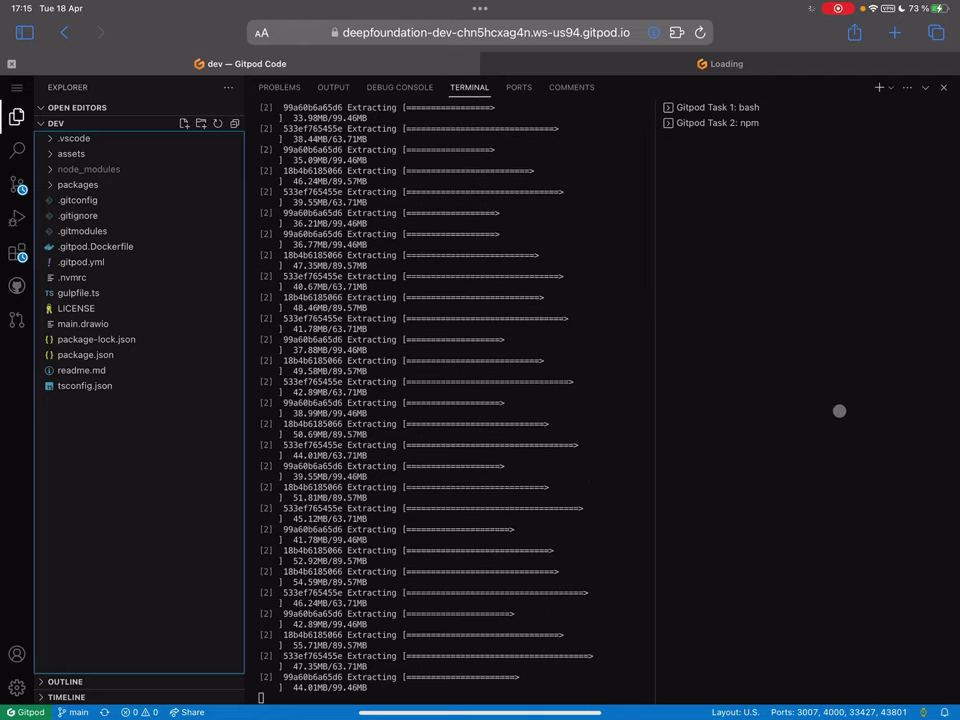
drag(670, 319, 782, 319)
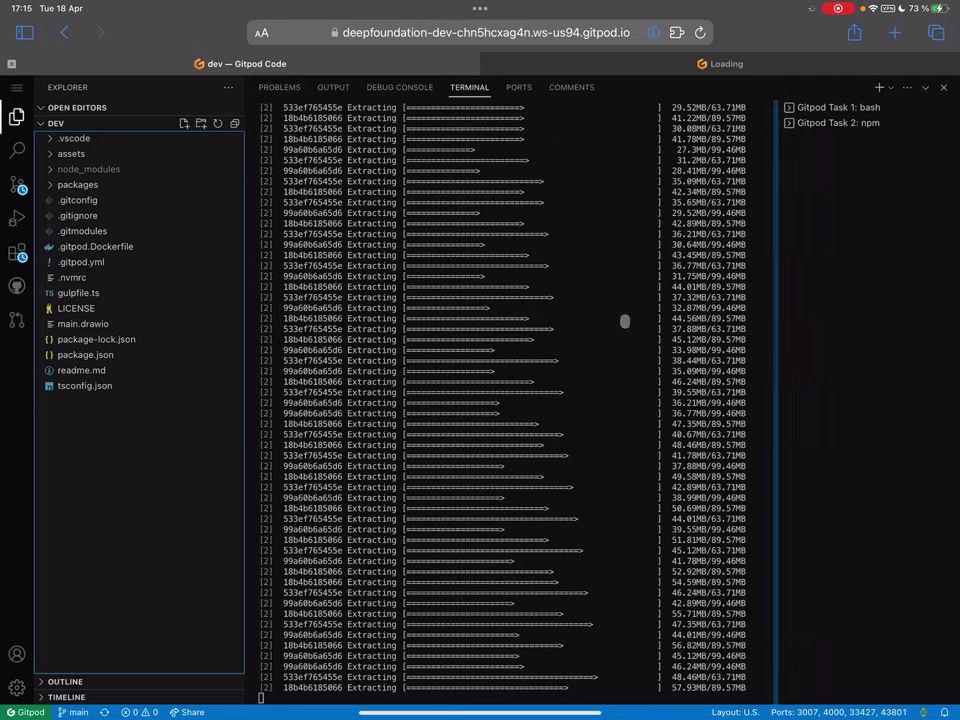
click(8, 124)
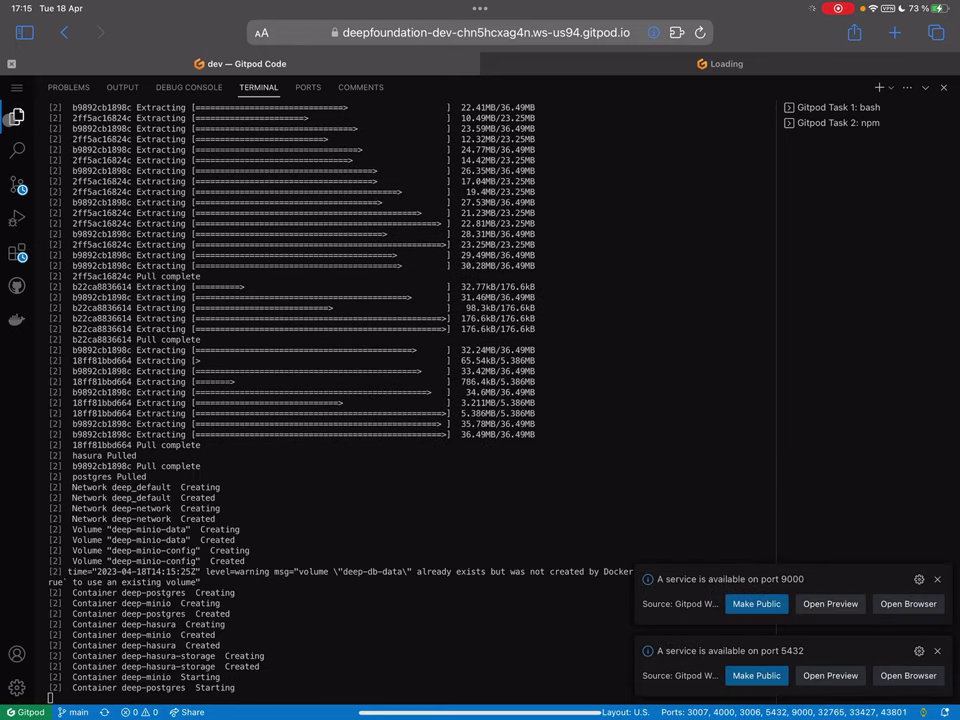
click(937, 579)
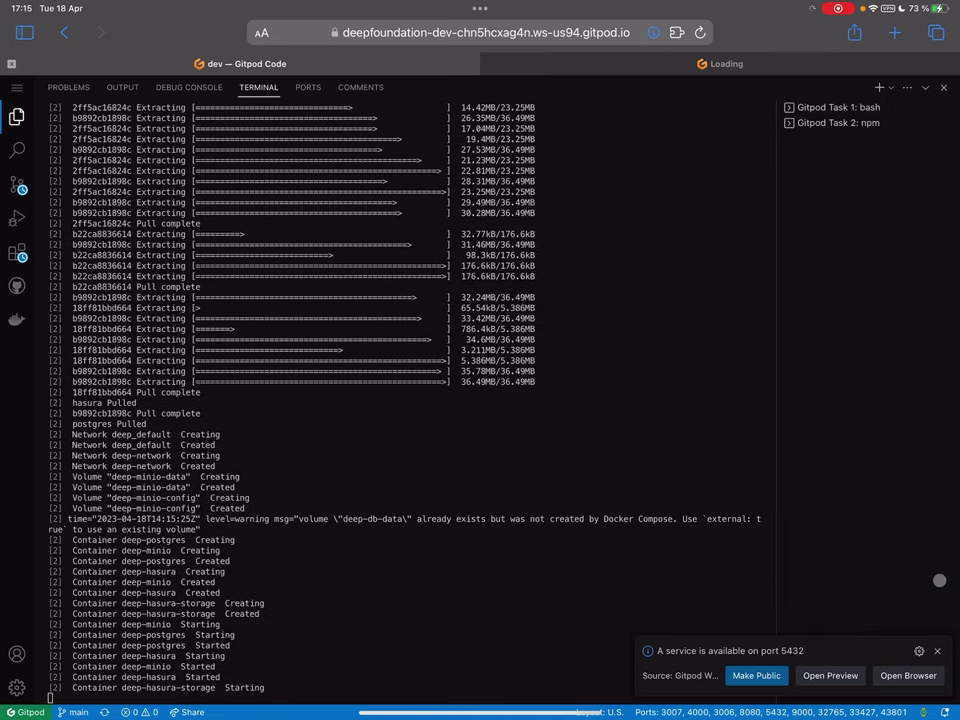
click(937, 650)
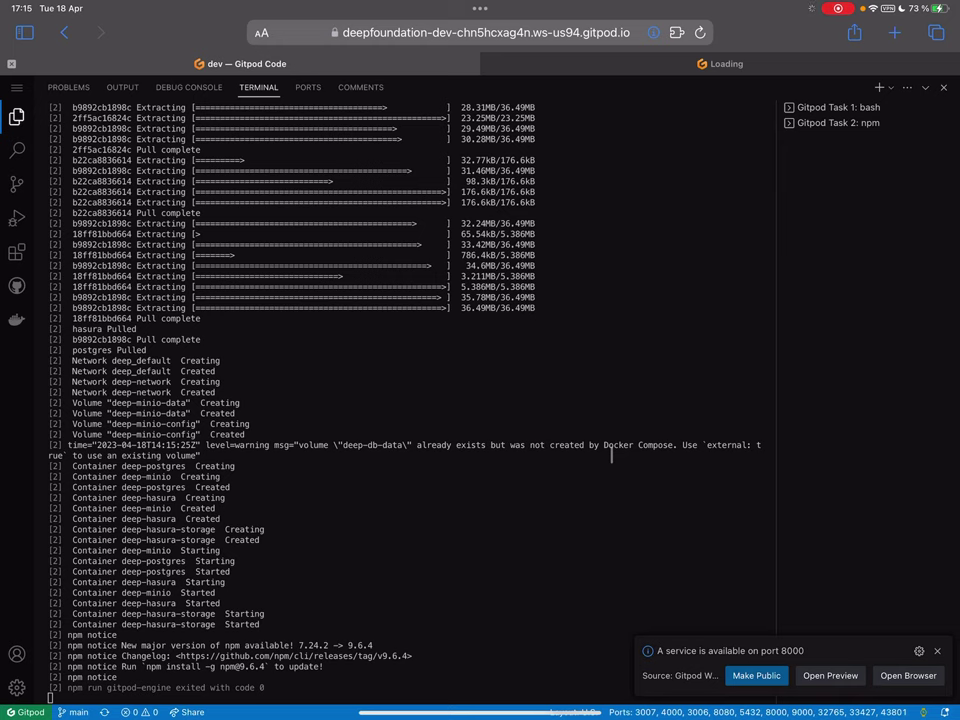
click(937, 651)
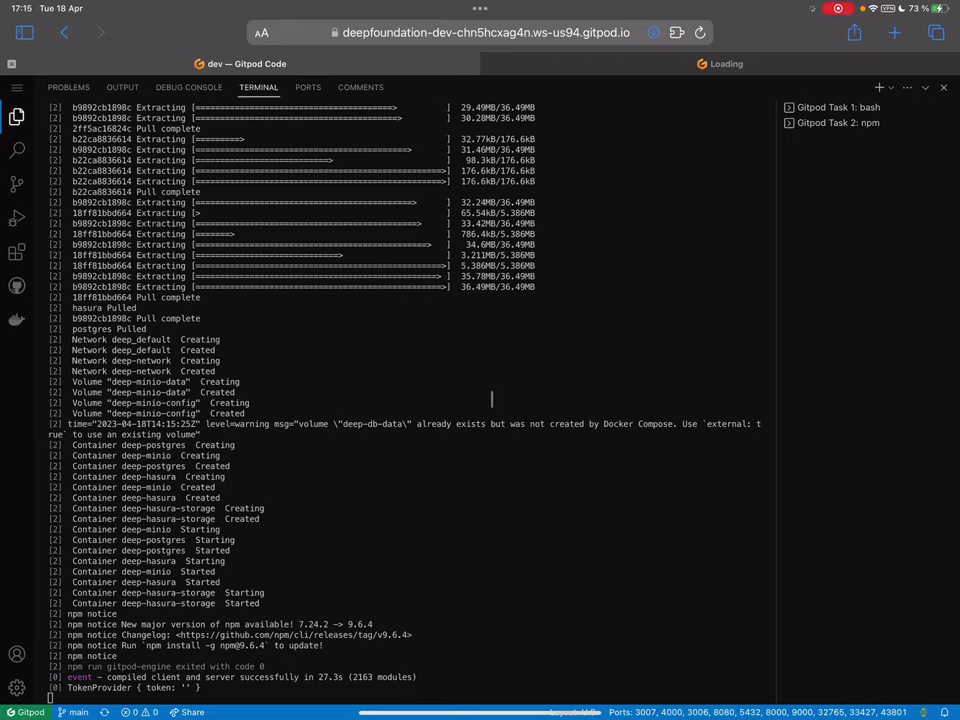
Switch to the port 3007 tab and wait for Deep.Foundation 0.1.0-beta.2 to show User 903.
click(629, 67)
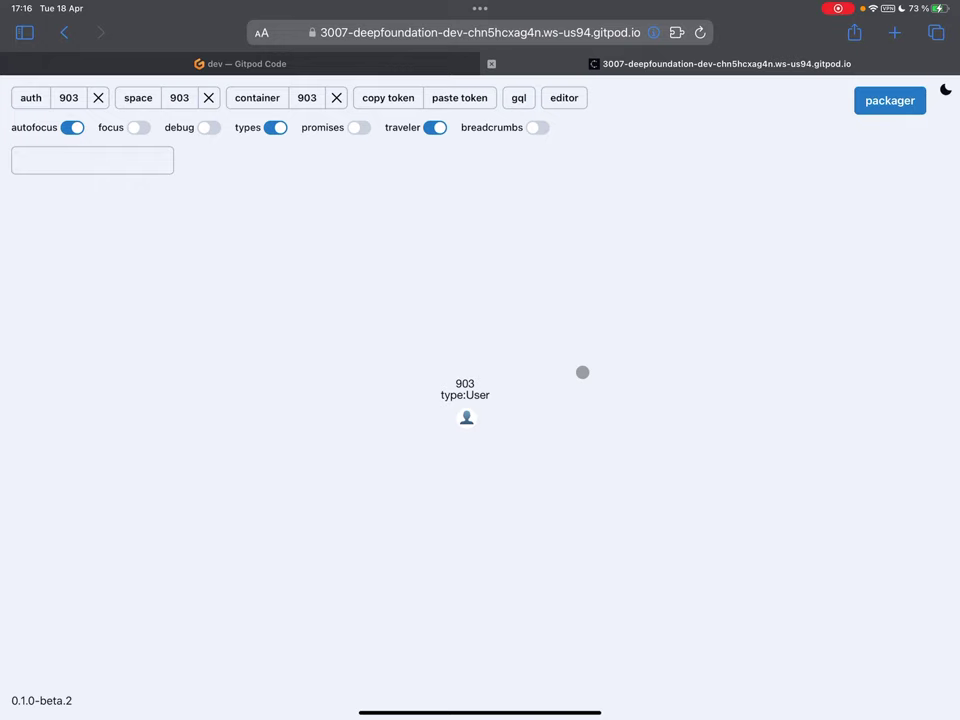
Insert a new Query link from empty canvas by searching 'qu'.
click(709, 361)
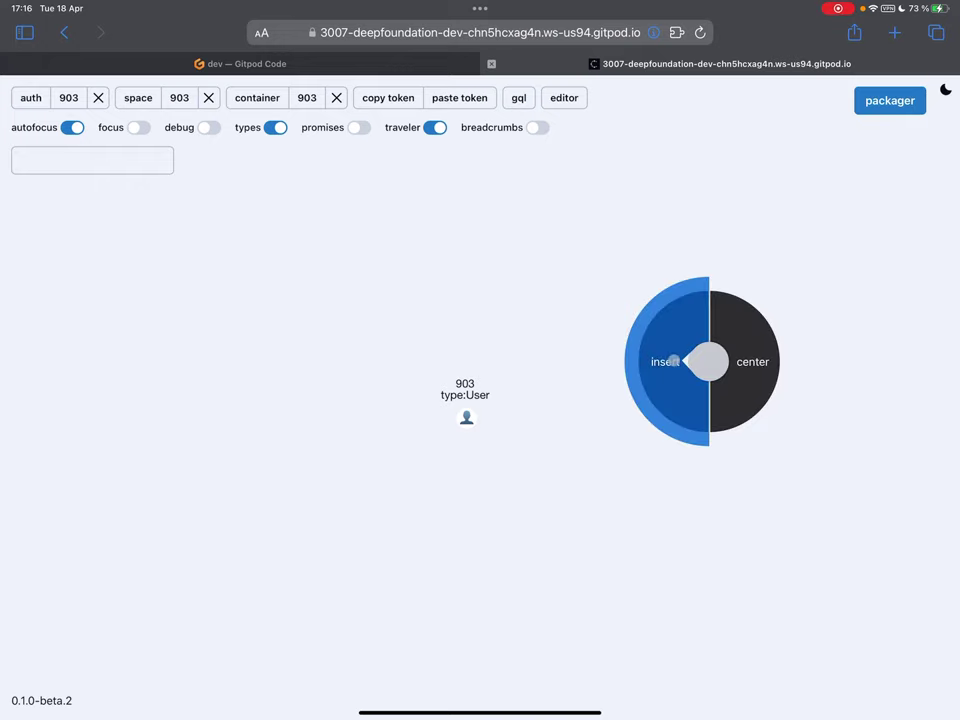
click(673, 361)
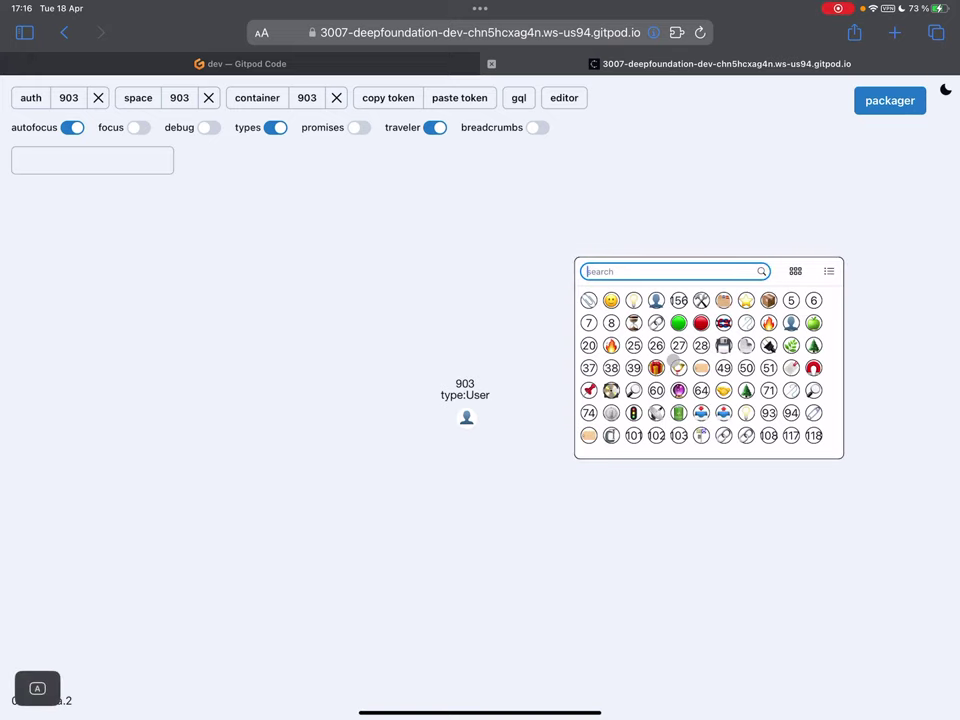
text(qu)
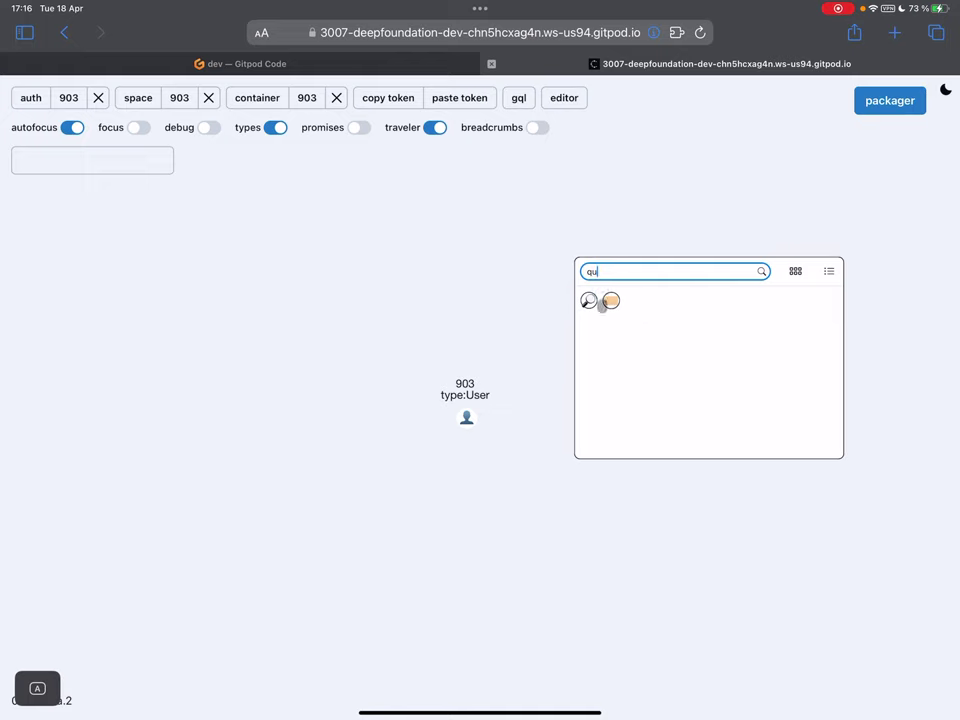
click(855, 442)
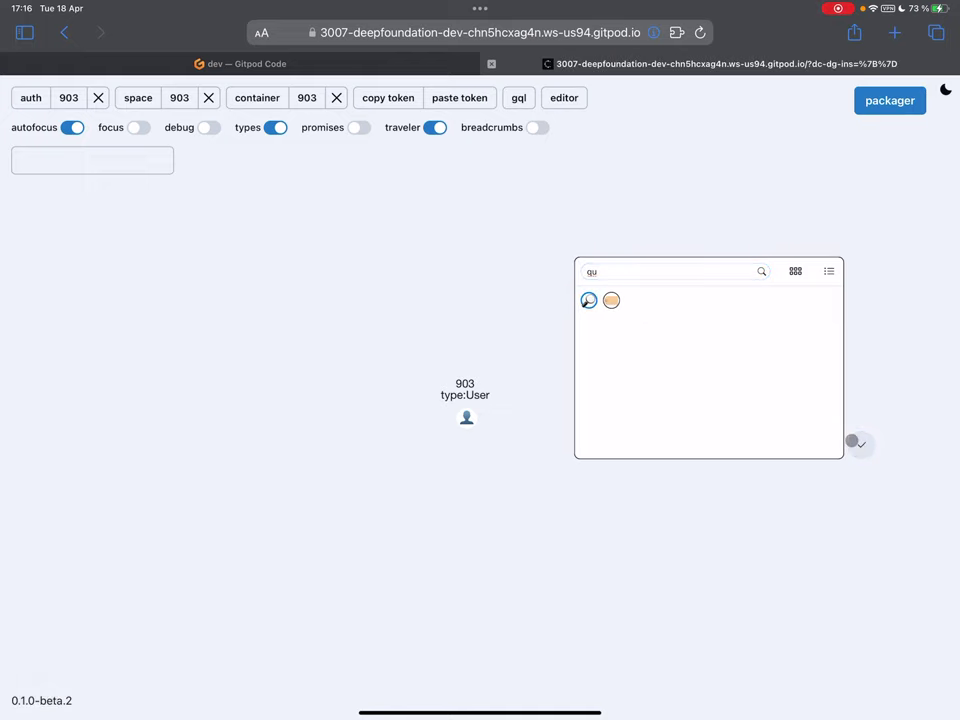
click(851, 441)
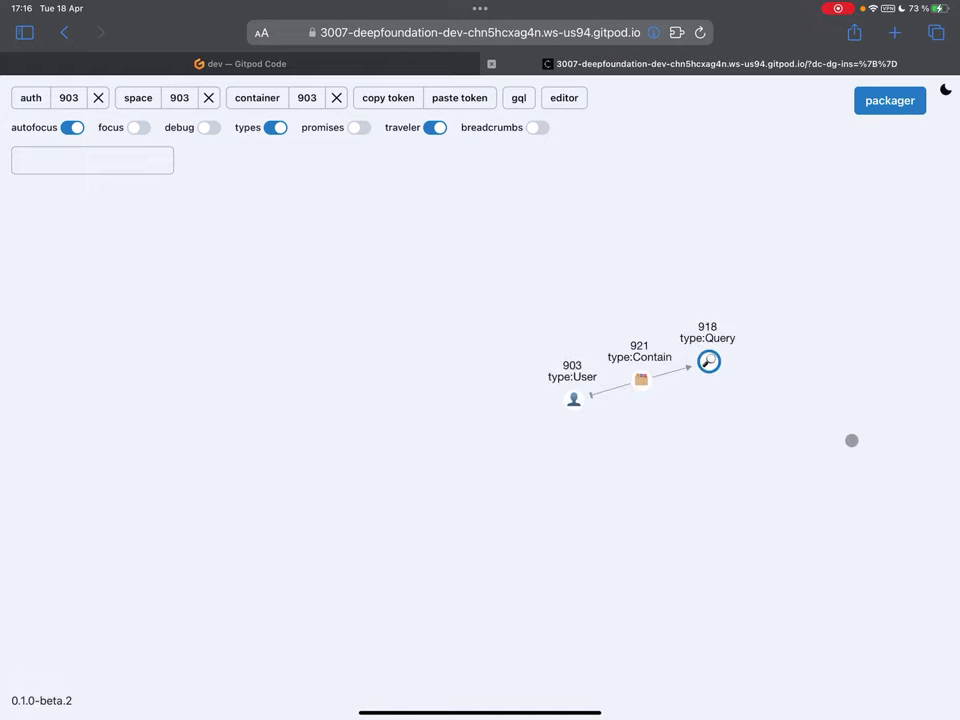
Open the value editor of the new Query node 918.
drag(701, 510, 555, 504)
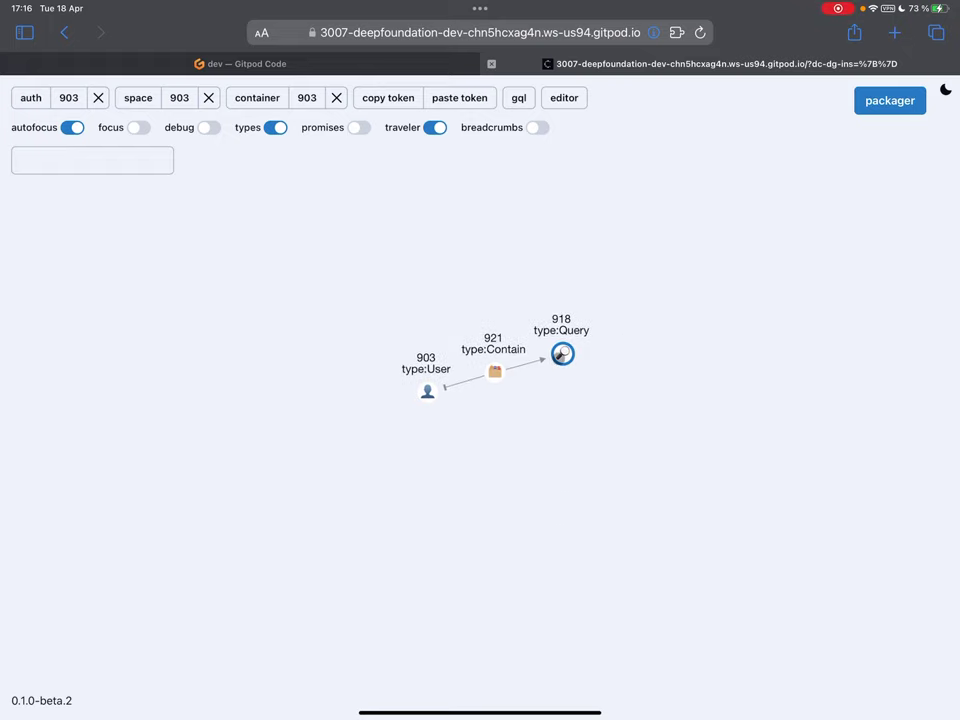
click(562, 354)
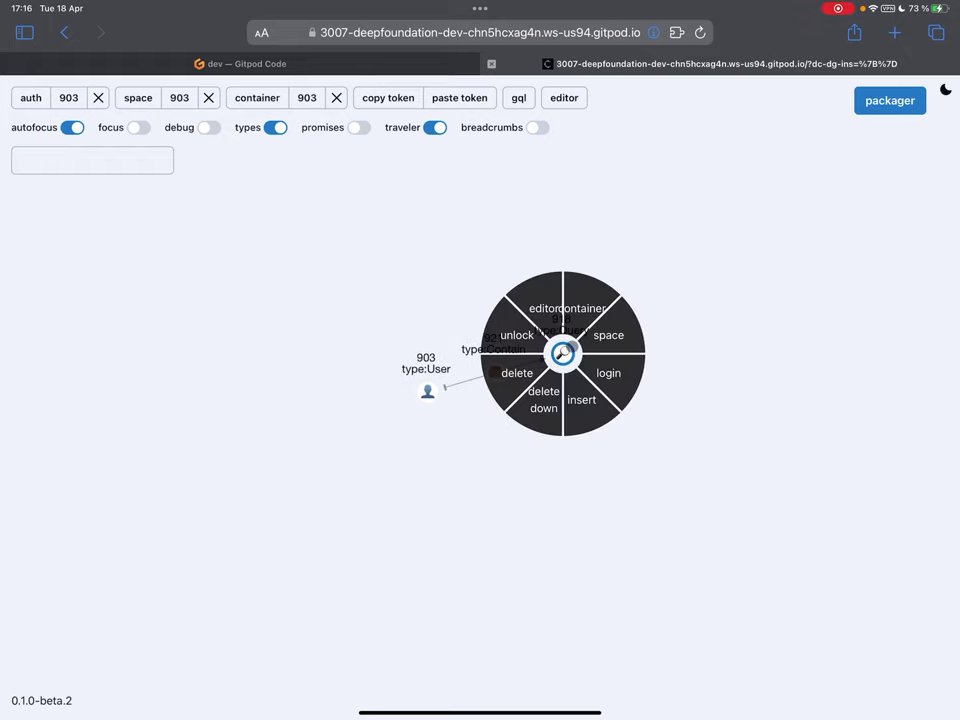
click(545, 310)
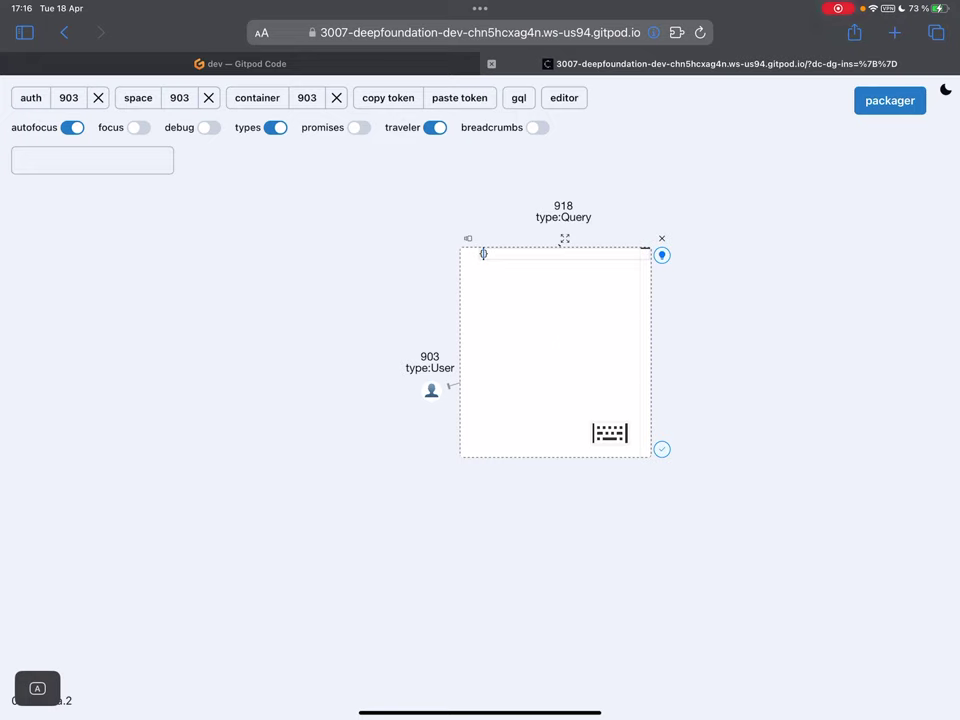
Enter {"id": {"_id": ["deep", "admin"]}} into Query 918 and save it.
text(i)
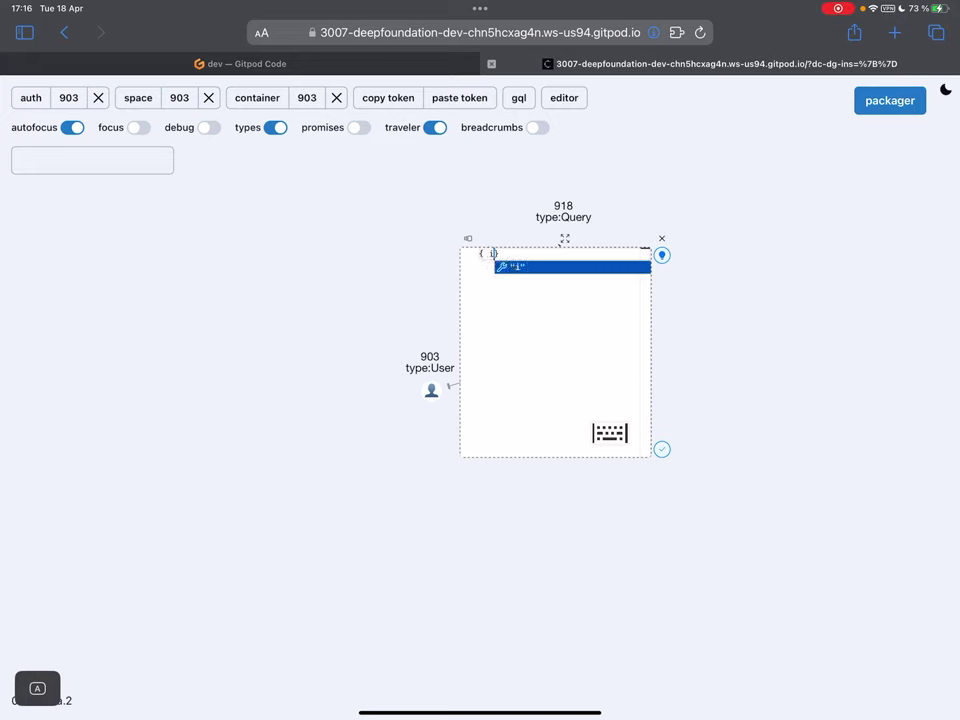
text(d)
key(Return)
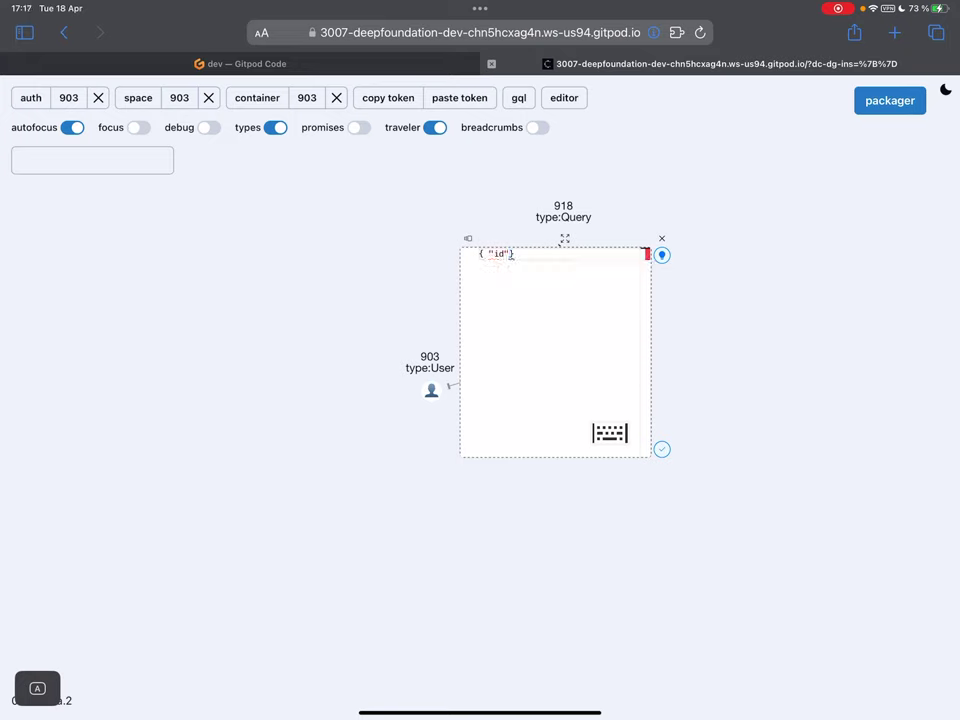
text(:)
text({)
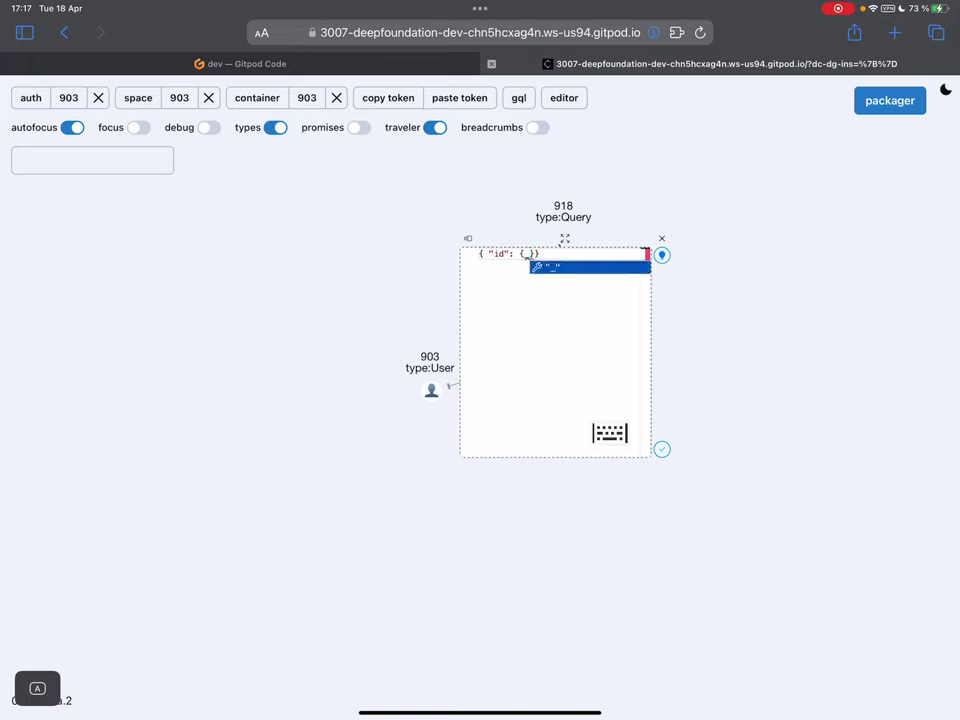
text(_in)
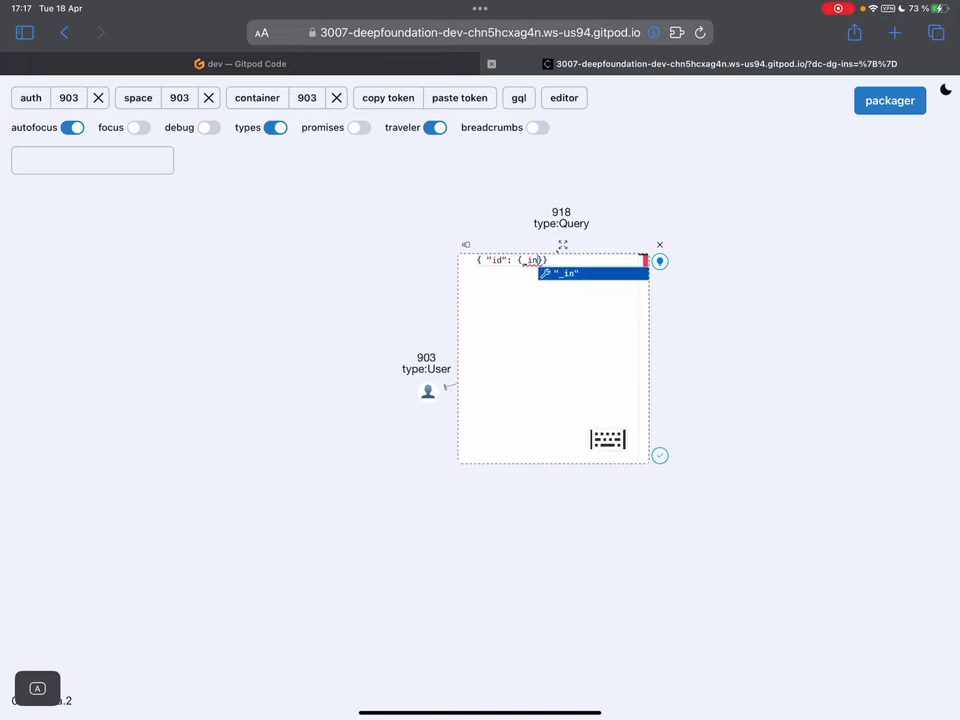
key(Return)
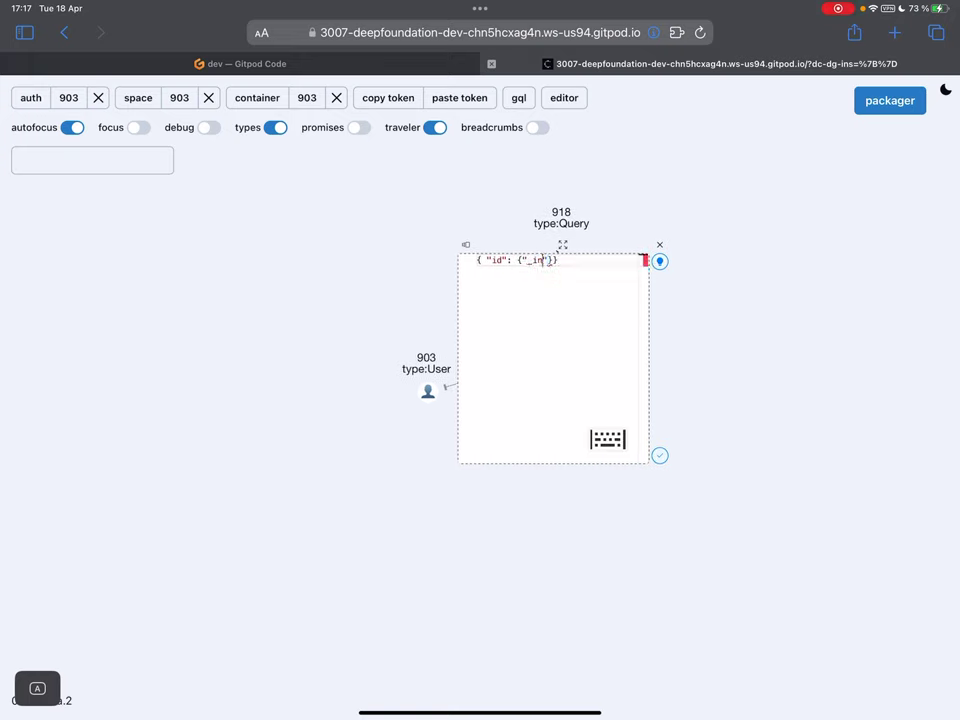
key(BackSpace)
key(BackSpace)
text(id")
text(: {)
text("_i)
text(d": ["deep")
text(, ")
text(admin)
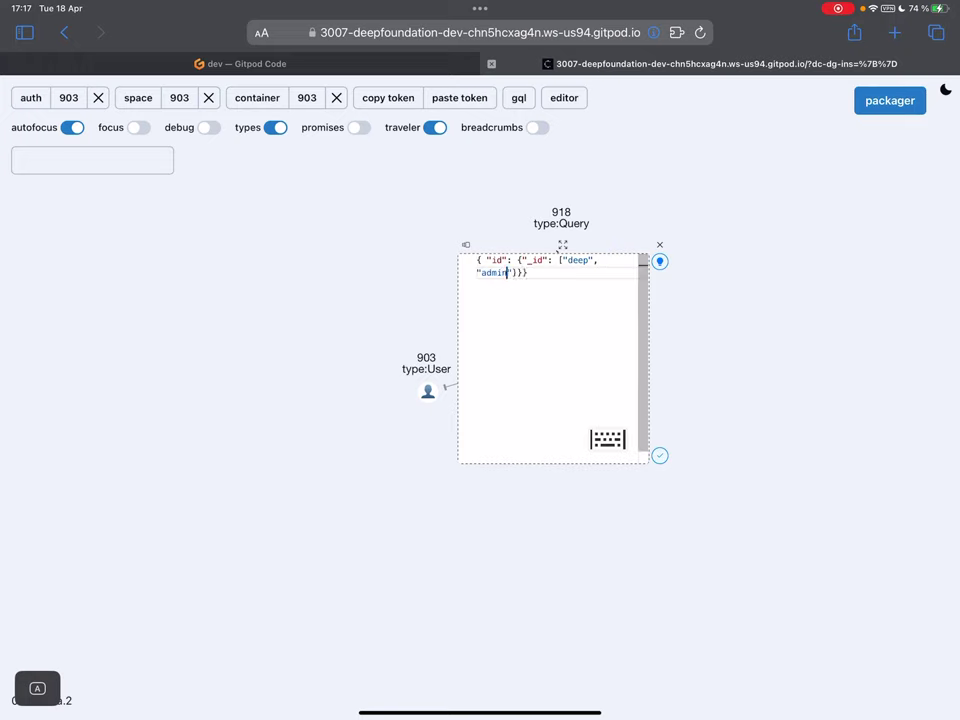
key(Right)
key(Right)
key(Right)
click(660, 455)
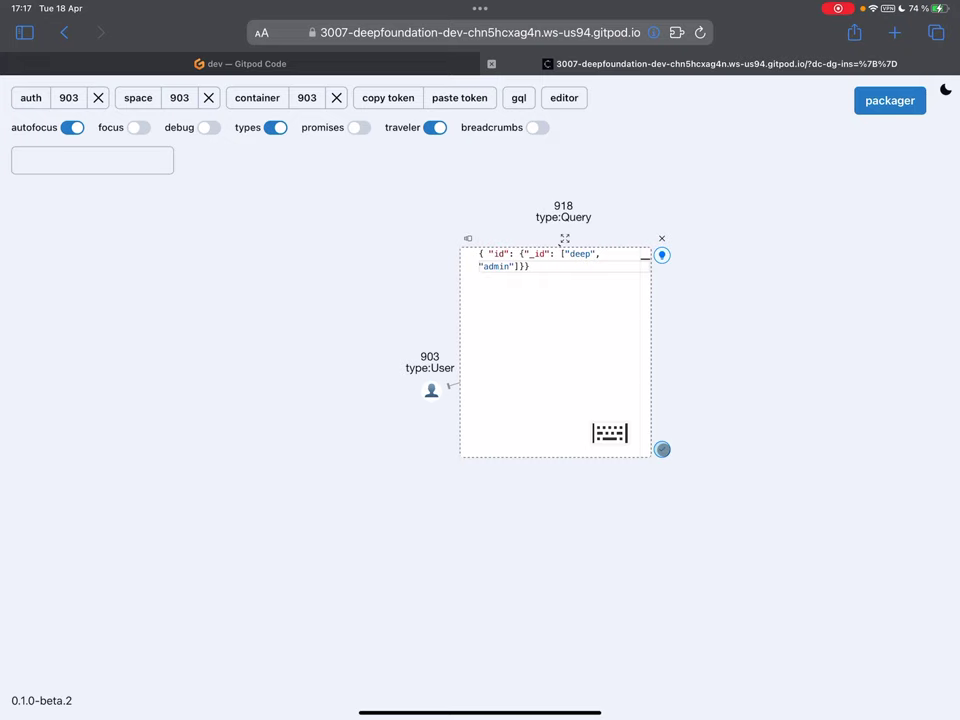
Review the query JSON and save Query 918 again.
click(569, 342)
key(super+a)
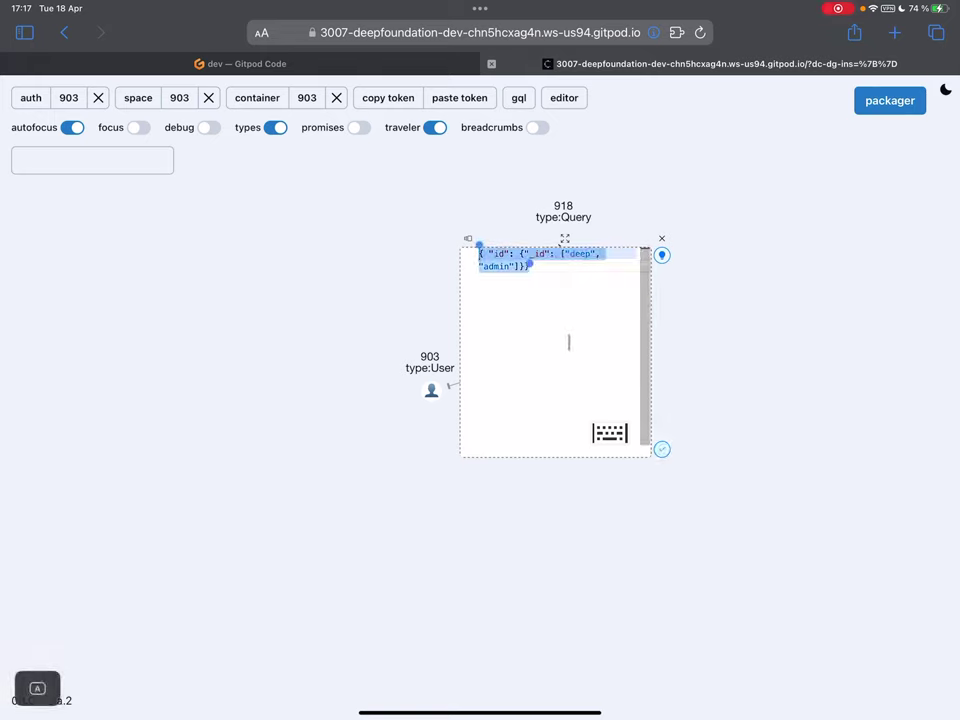
click(594, 332)
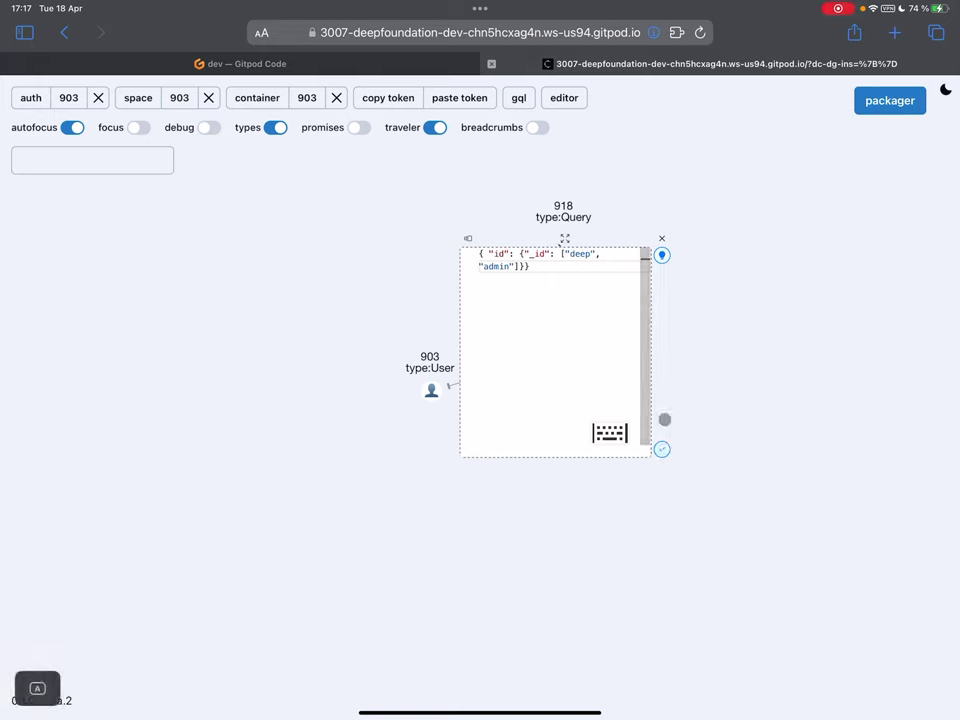
click(662, 449)
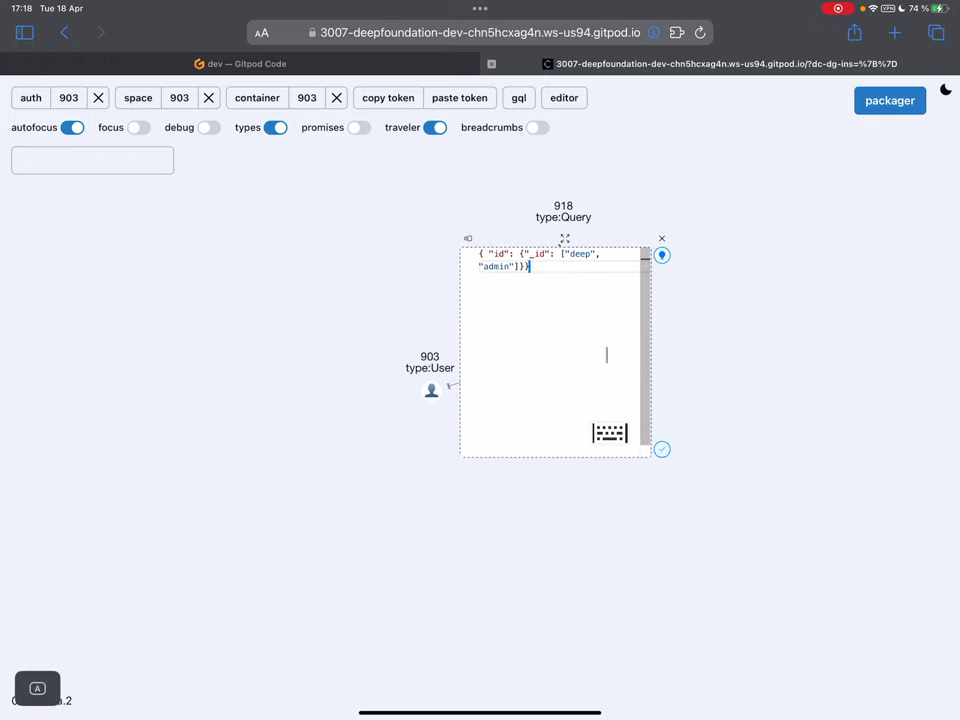
mouse_move(769, 367)
mouse_down()
mouse_move(744, 388)
mouse_move(734, 416)
mouse_up()
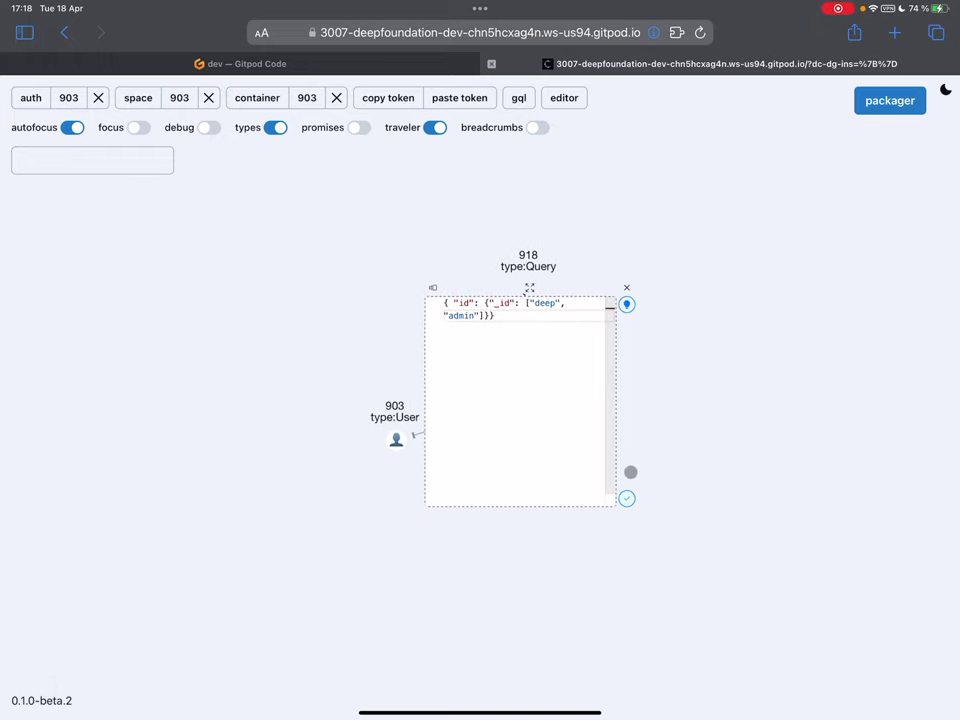
triple_click(540, 349)
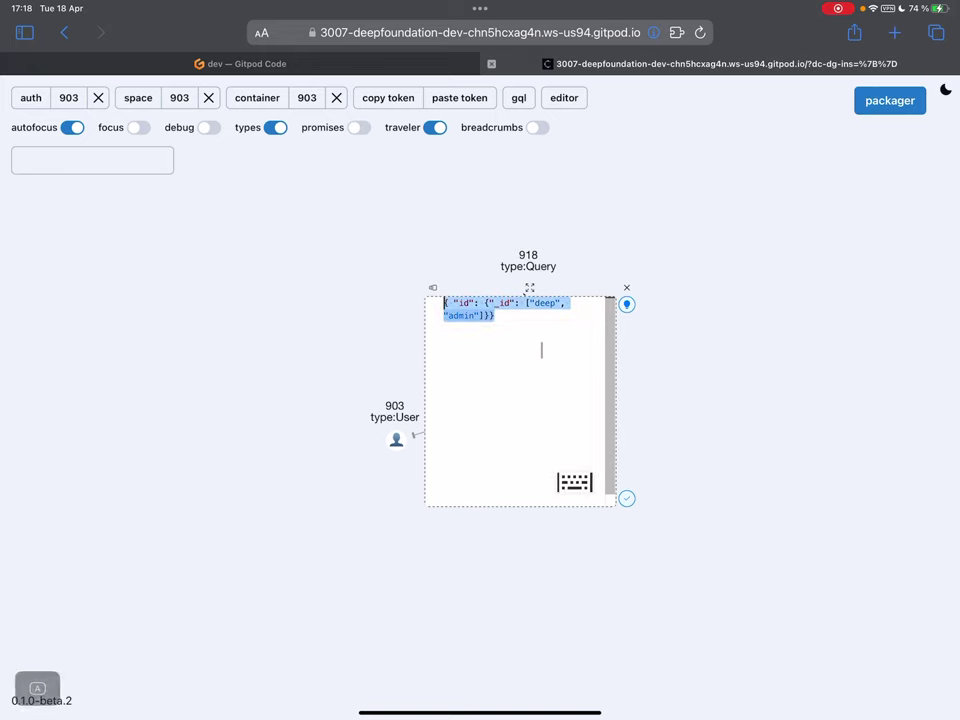
click(493, 316)
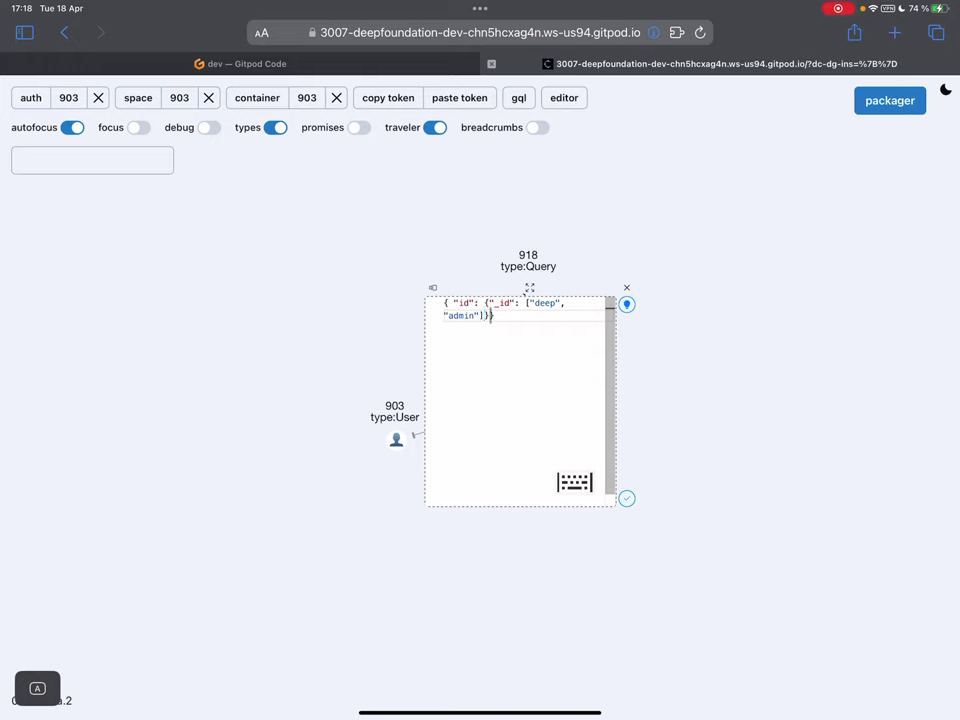
triple_click(578, 316)
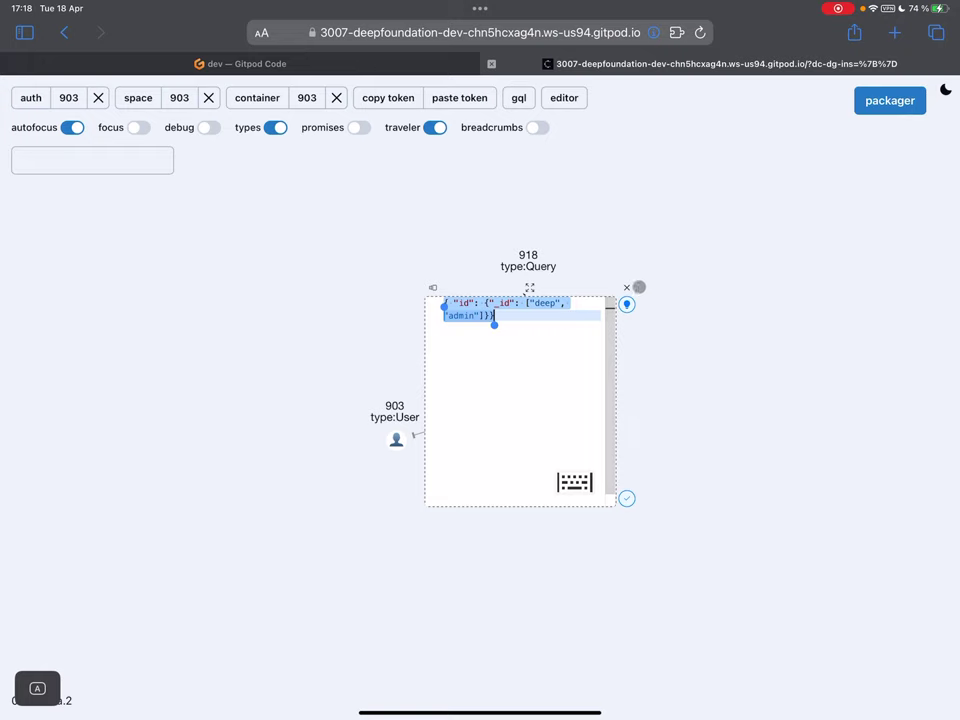
Reopen Query 918's editor and run it to bring admin User 378 into the graph.
click(626, 288)
click(530, 395)
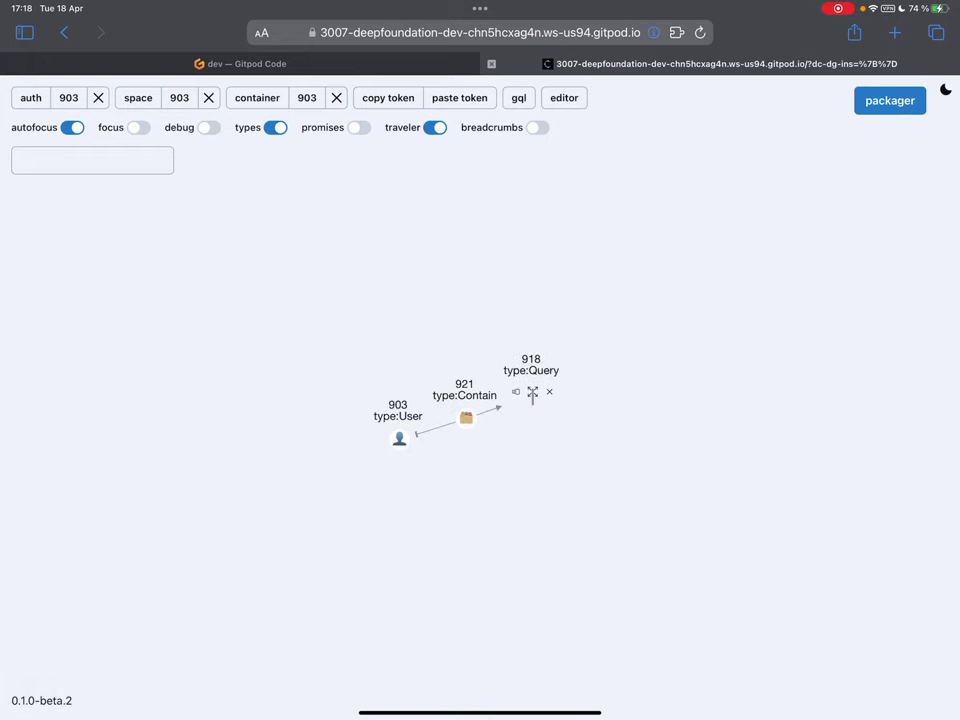
click(516, 391)
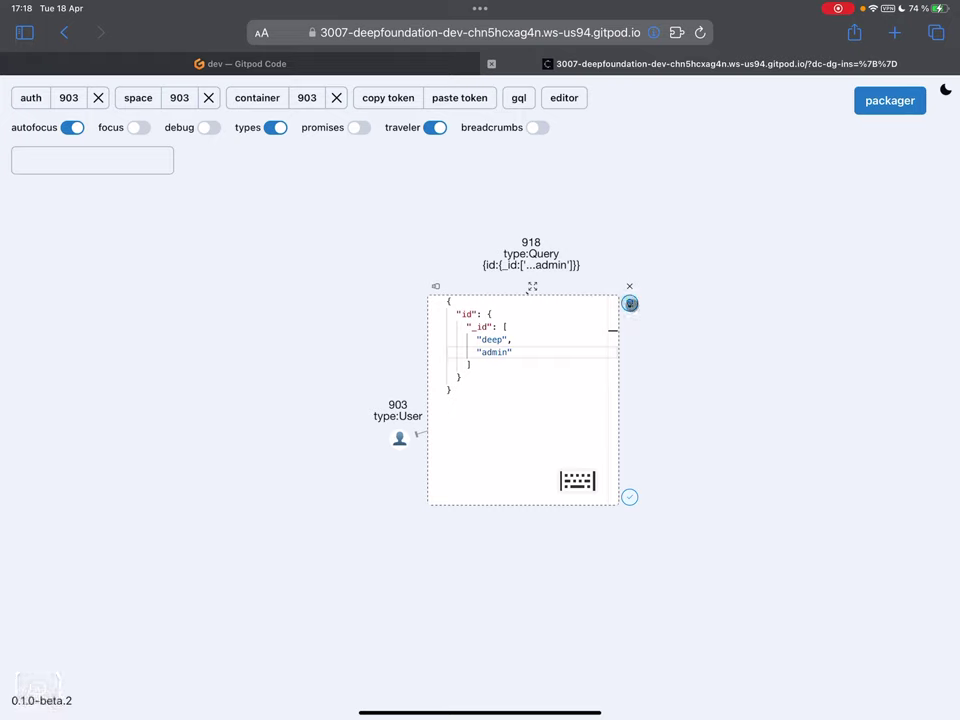
click(630, 303)
Close the query editor and log in as admin User 378 from its node menu.
click(629, 286)
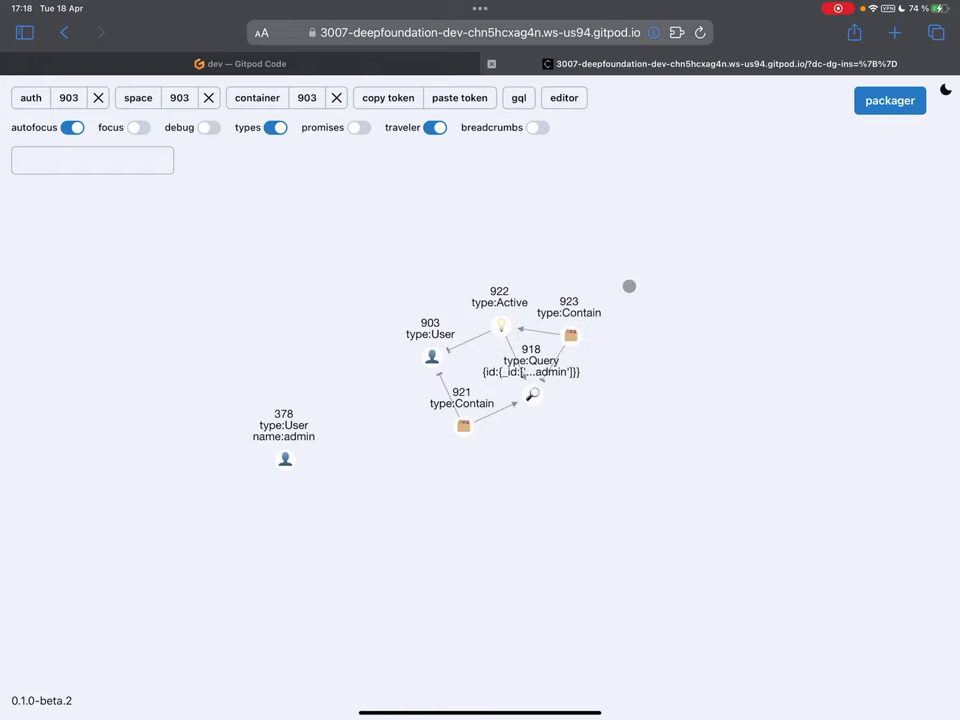
mouse_move(613, 448)
mouse_down()
mouse_move(486, 469)
mouse_move(579, 471)
mouse_up()
click(331, 462)
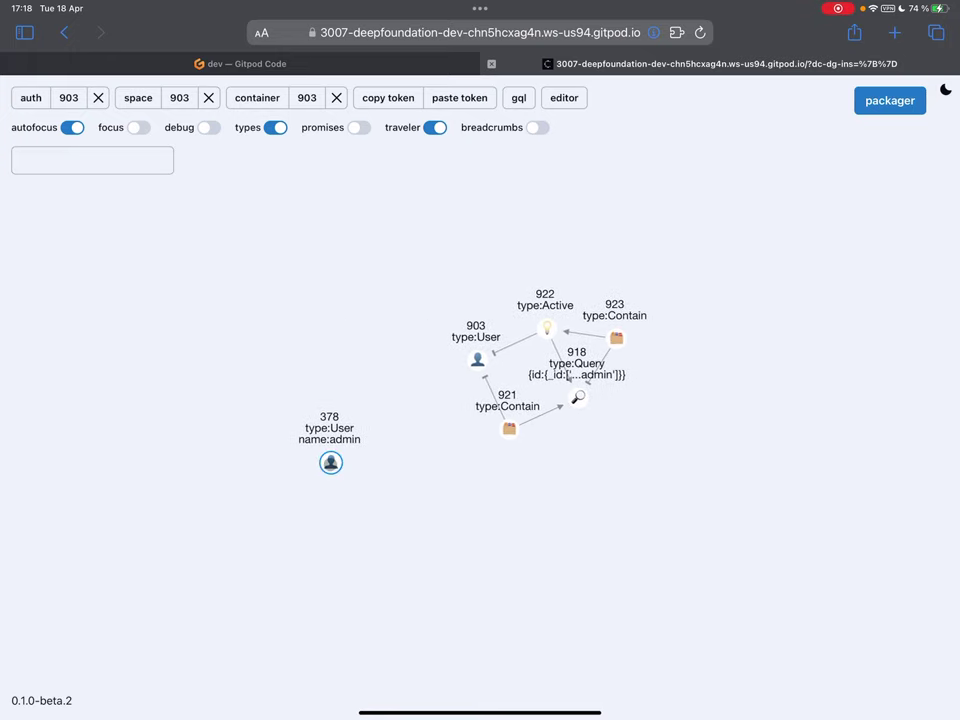
click(331, 462)
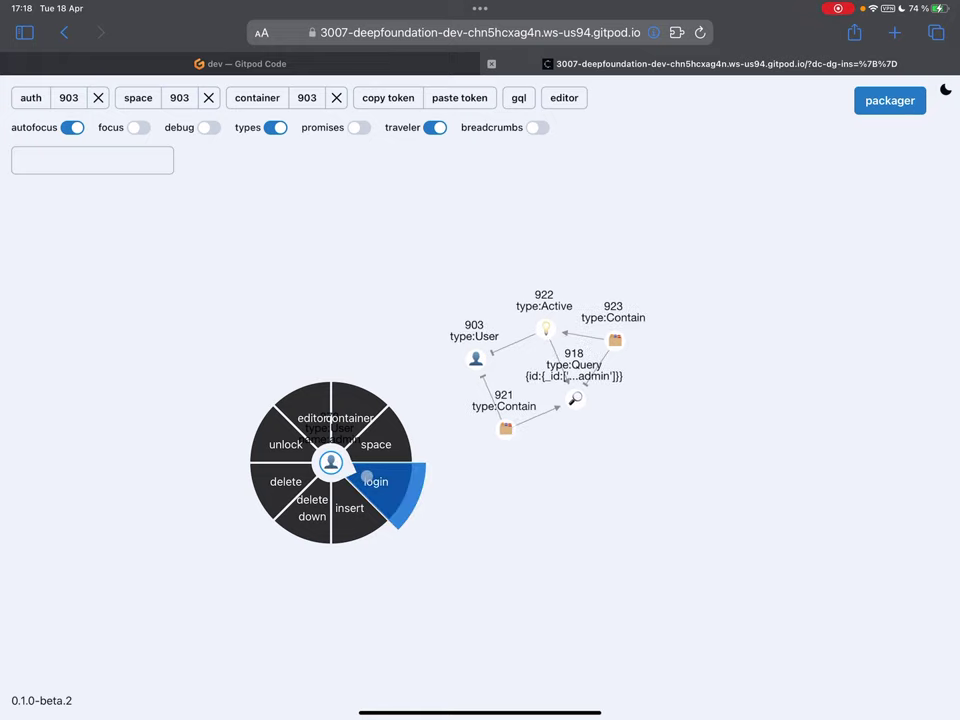
click(366, 477)
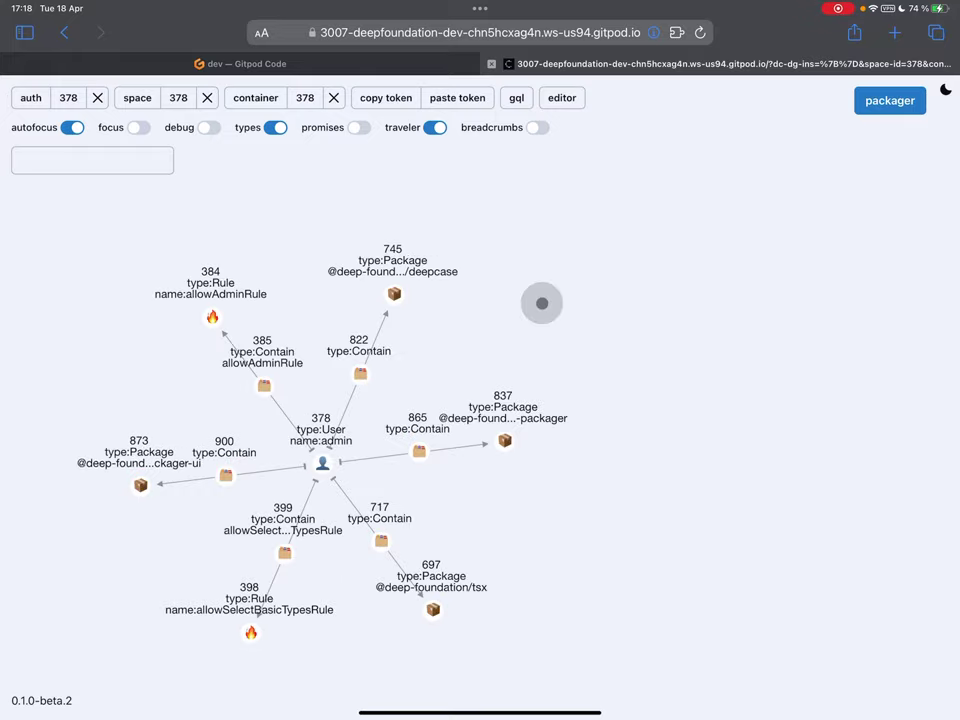
Insert a new Query link under the admin user by searching 'qu'.
drag(542, 303, 615, 264)
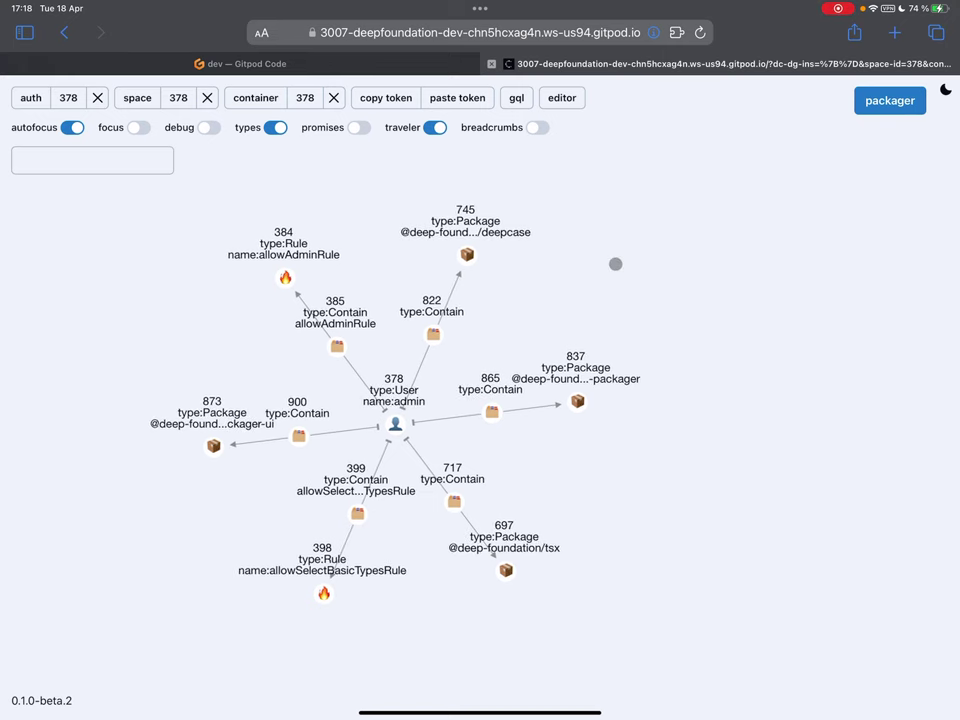
drag(726, 398, 704, 398)
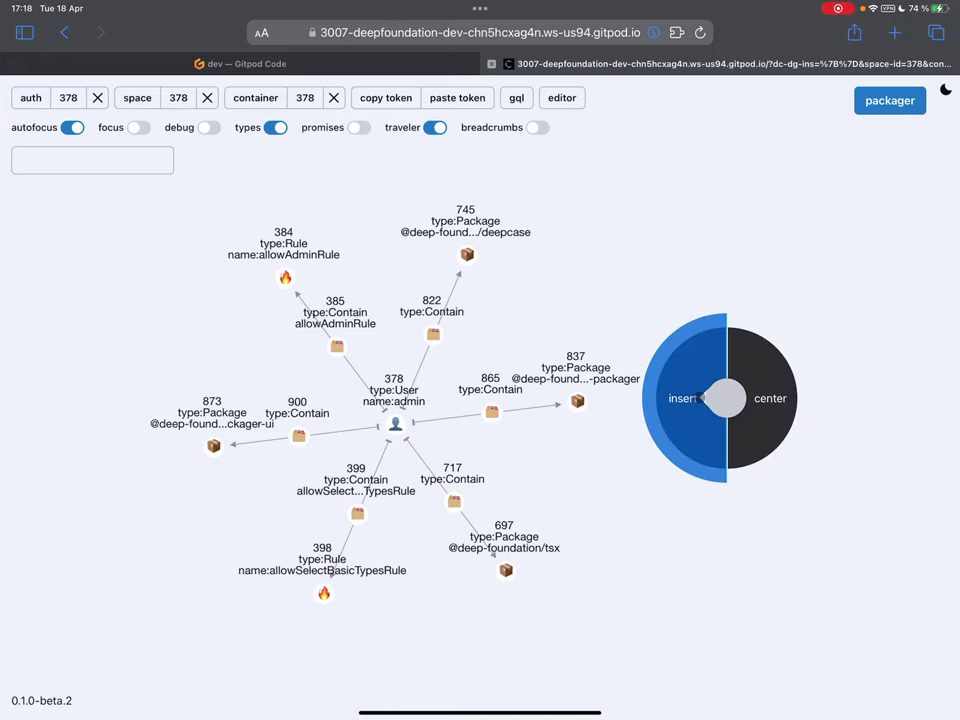
click(702, 398)
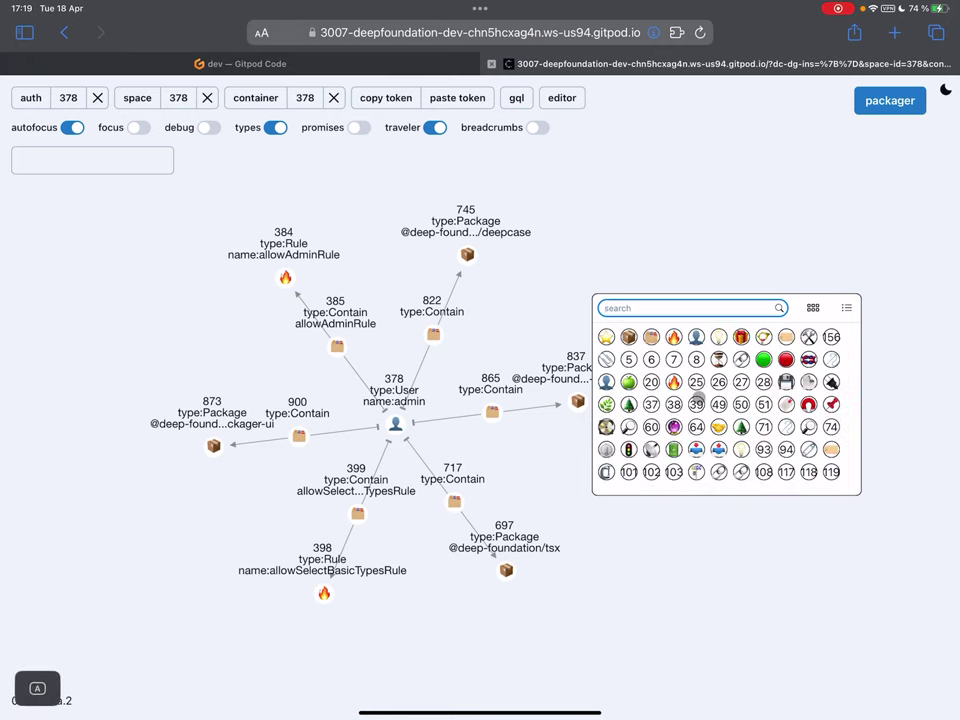
text(qu)
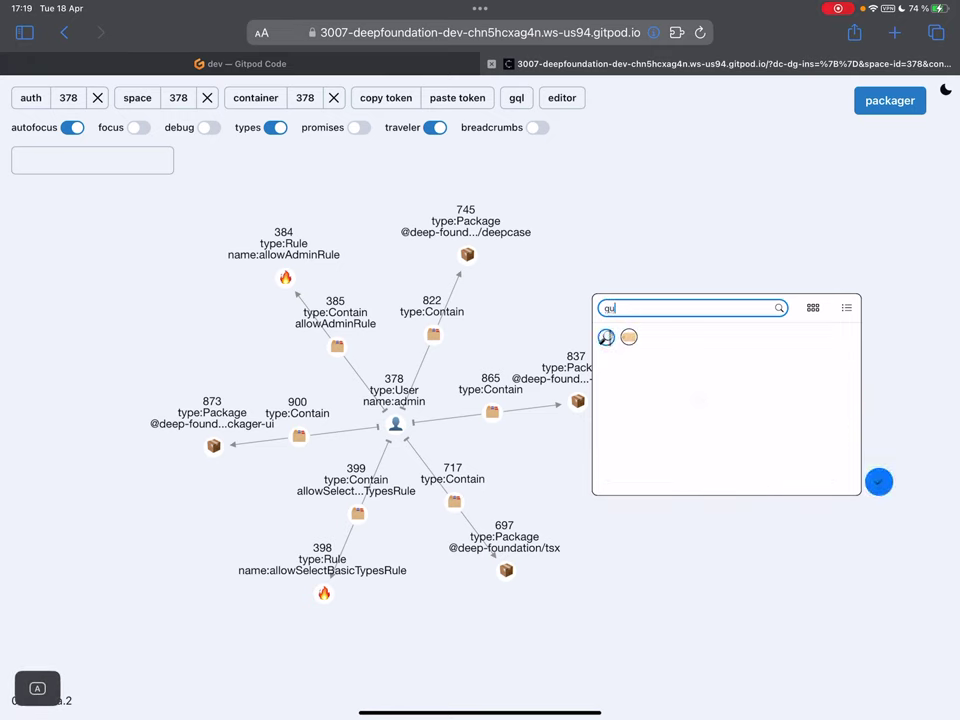
click(878, 482)
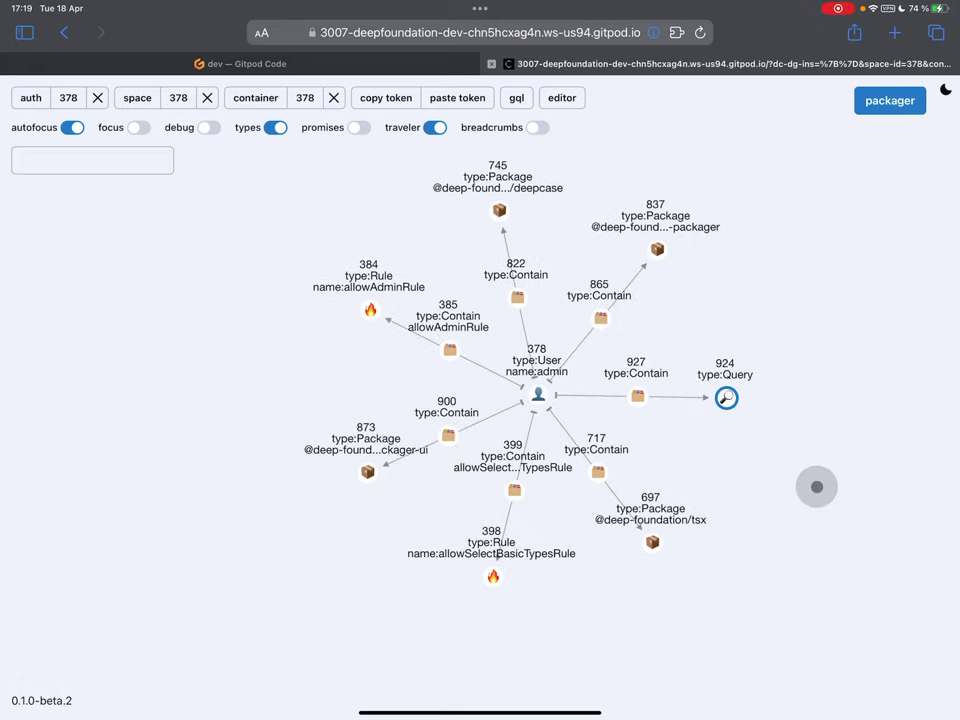
Open the empty value editor of new Query 924.
drag(814, 486, 611, 442)
click(520, 353)
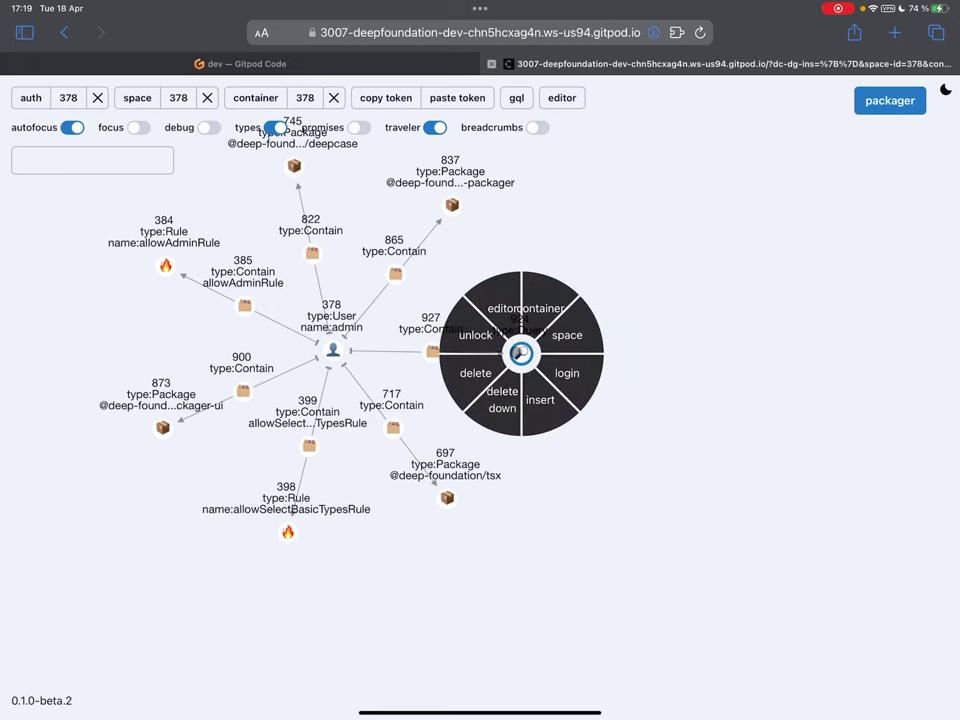
click(520, 350)
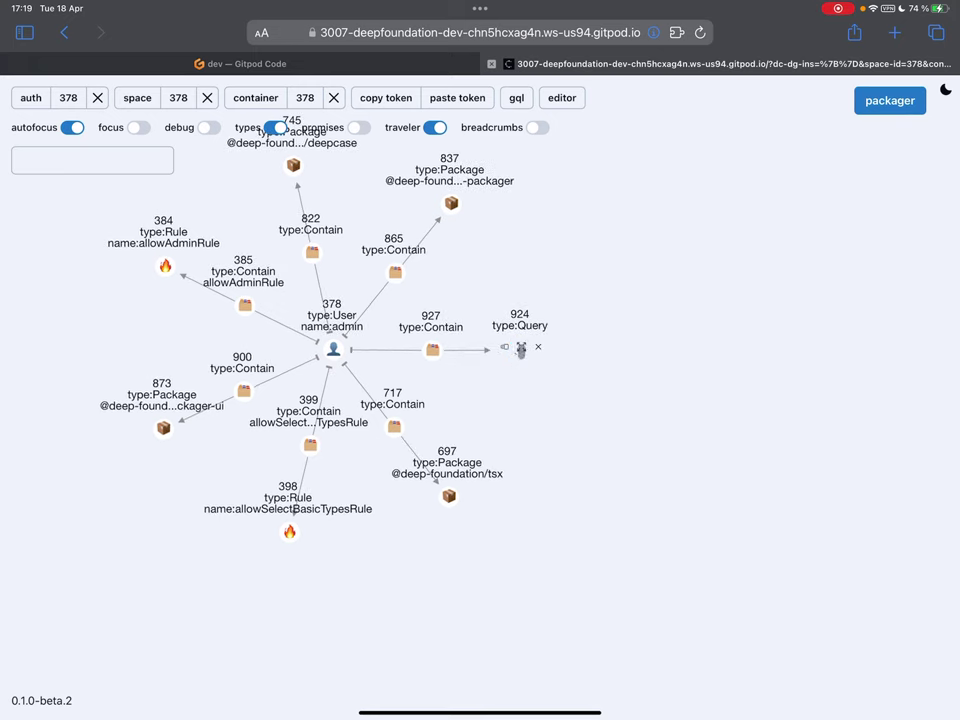
click(521, 347)
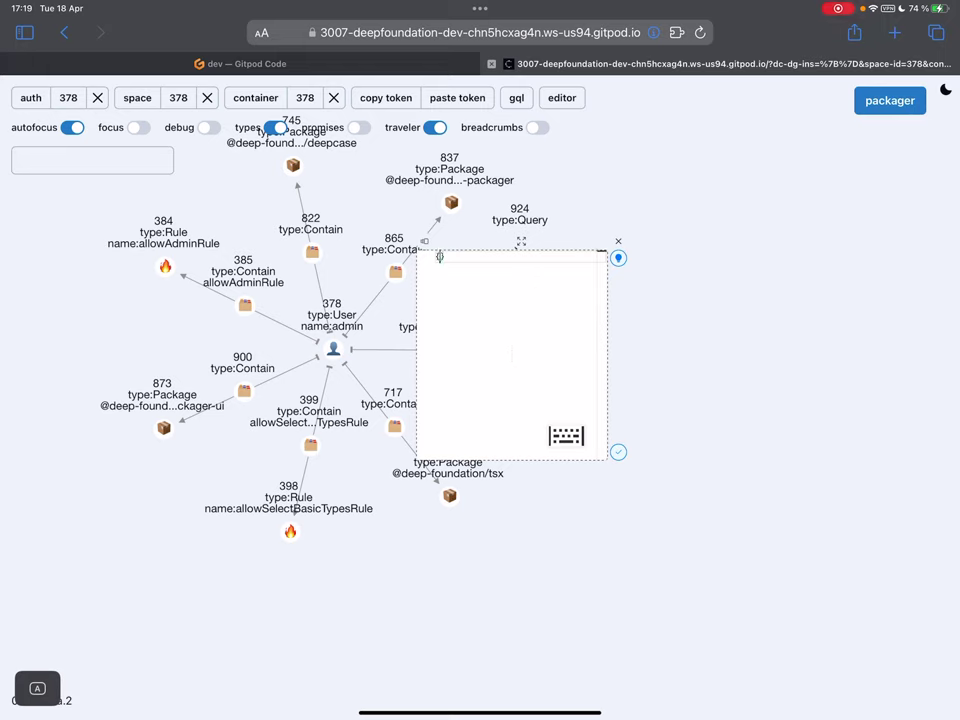
text(id)
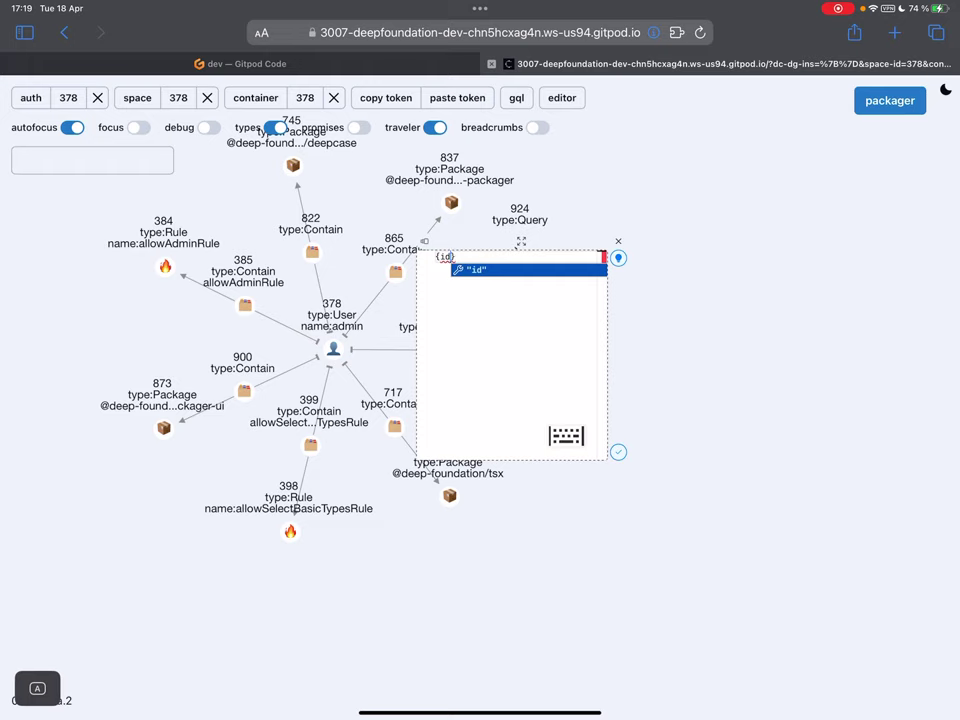
key(Return)
text(:)
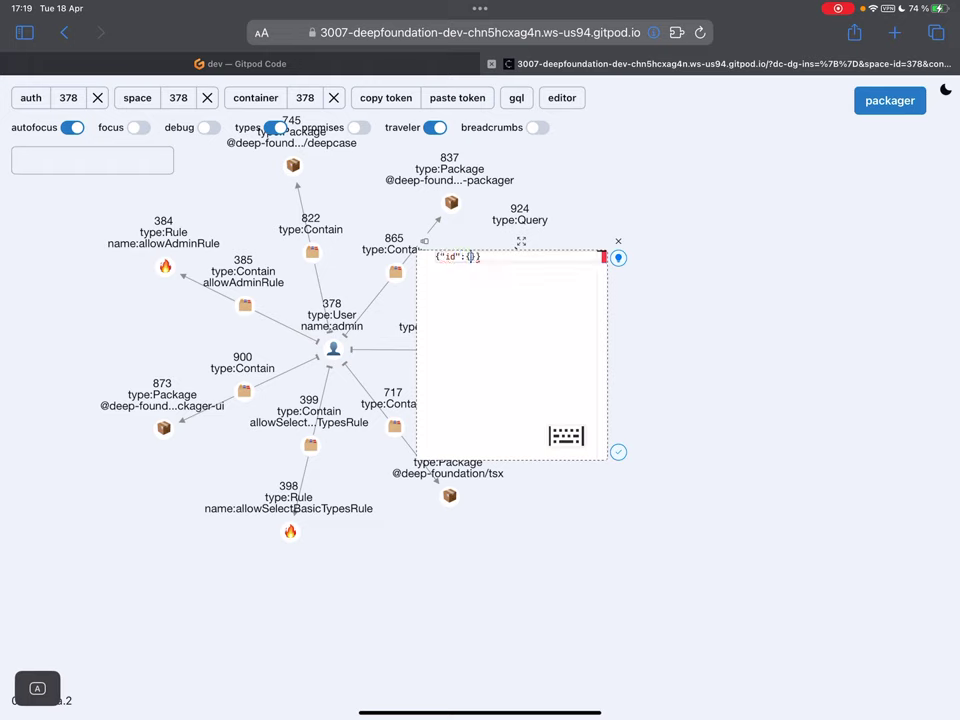
text({})
key(BackSpace)
text(_)
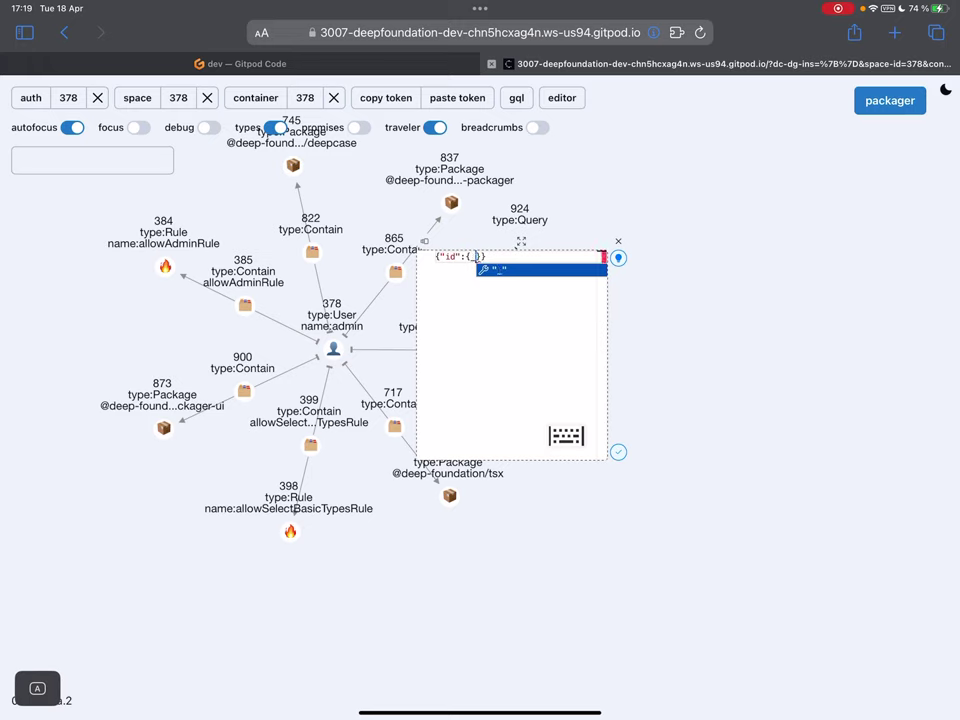
text(id)
key(Return)
key(BackSpace)
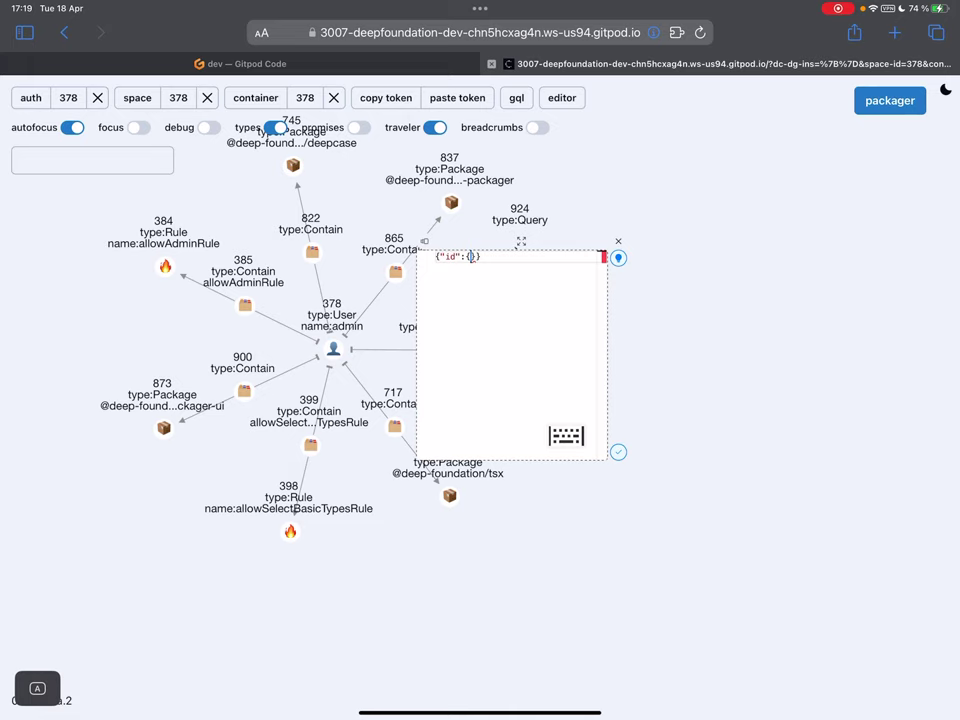
key(ctrl+space)
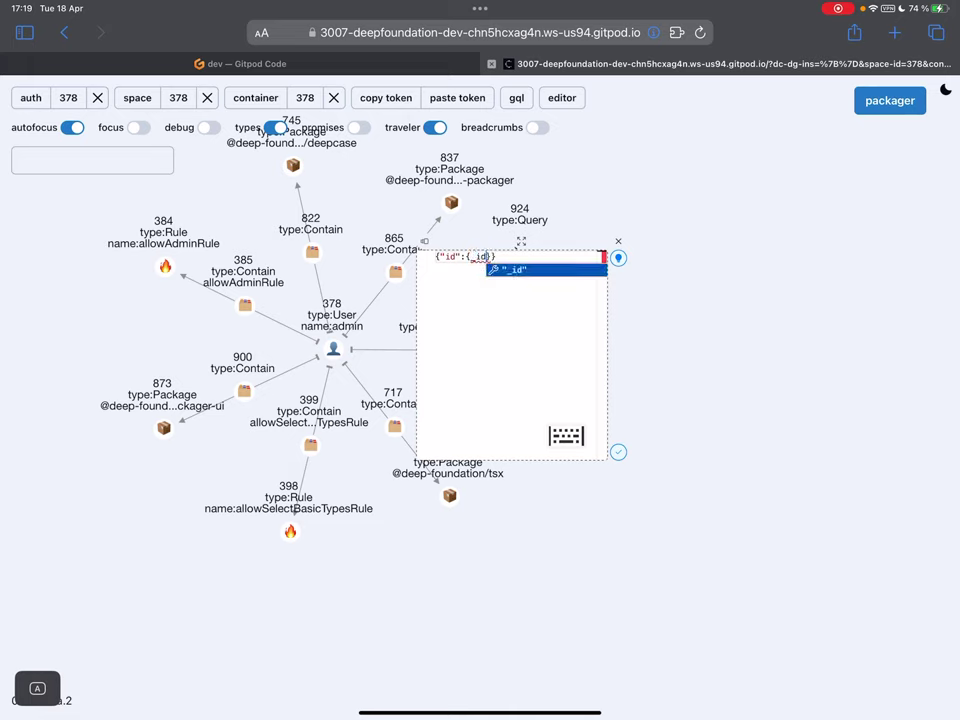
key(Return)
text(:)
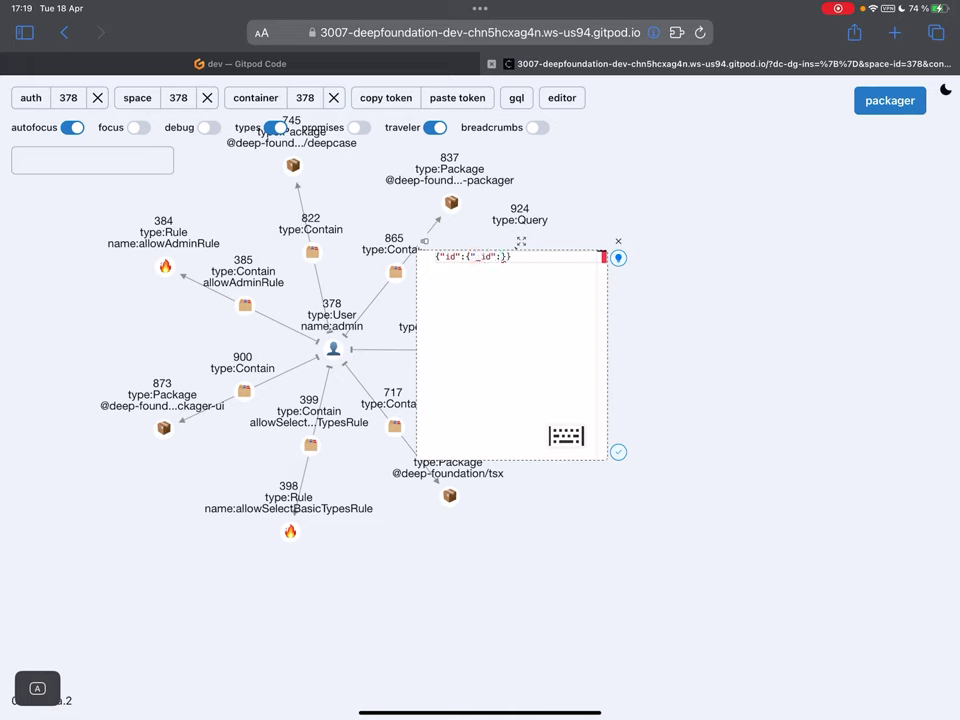
text([")
text(@deep)
text(-found)
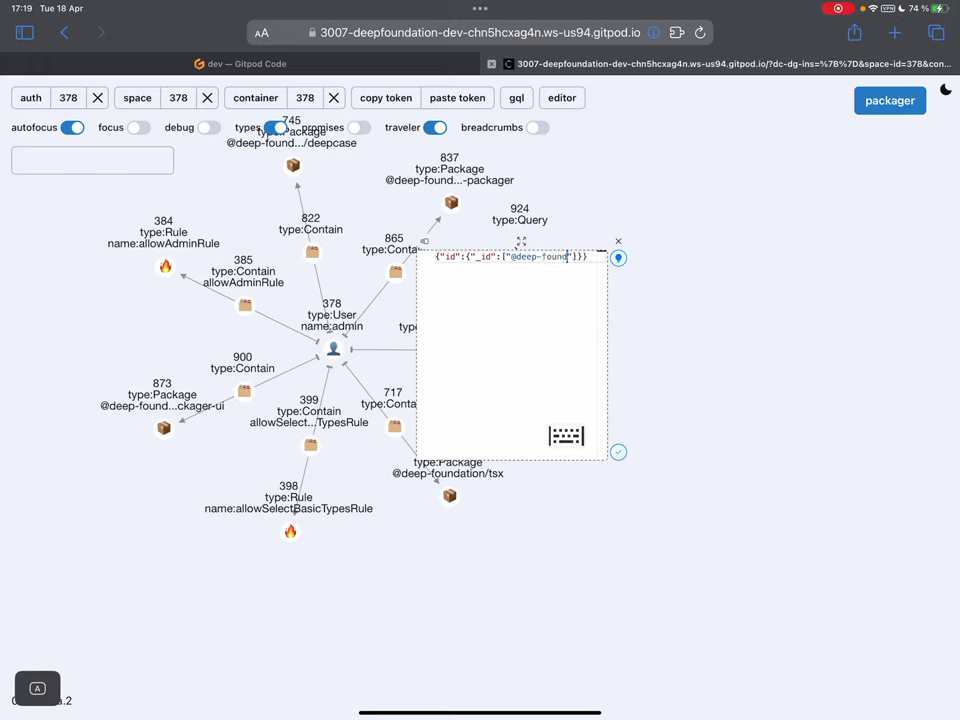
text(ation/)
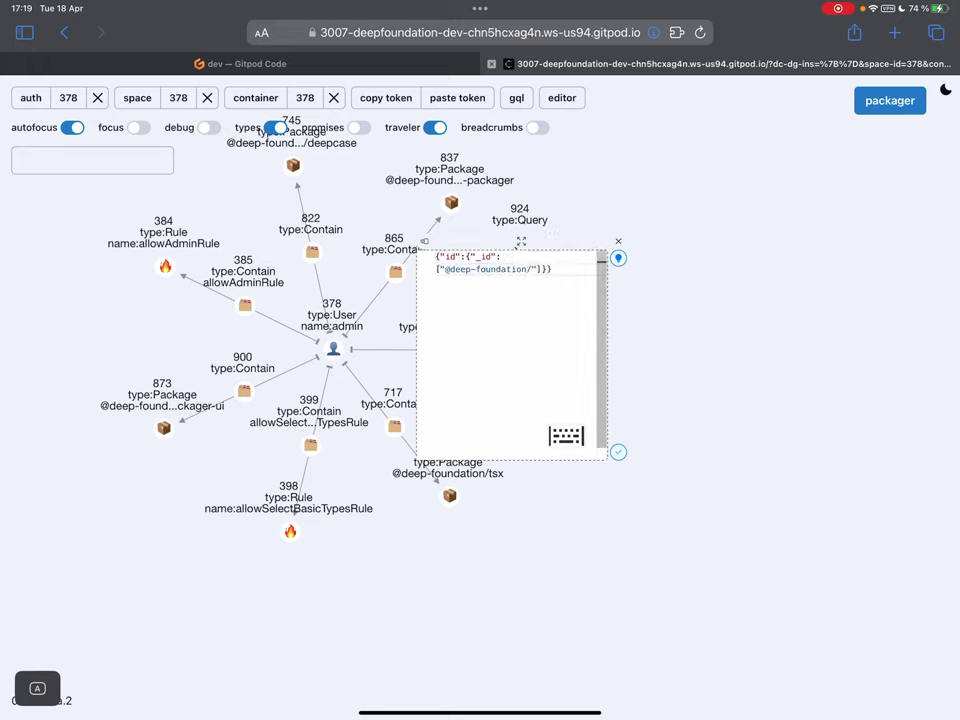
text(chatgpt)
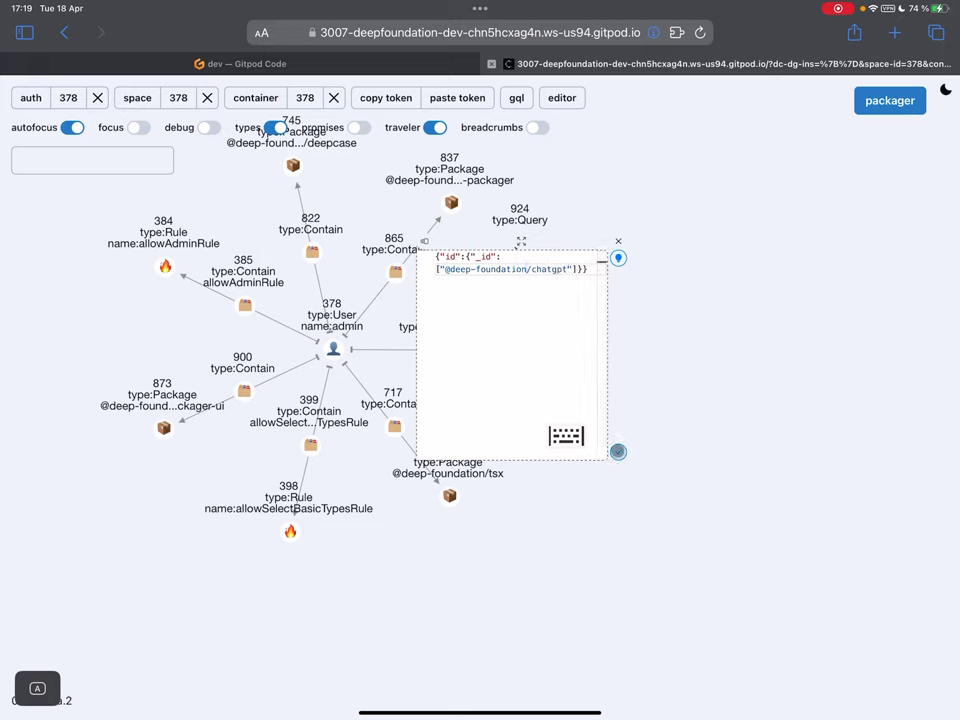
Save the edited query with the check mark and close the editor.
click(618, 451)
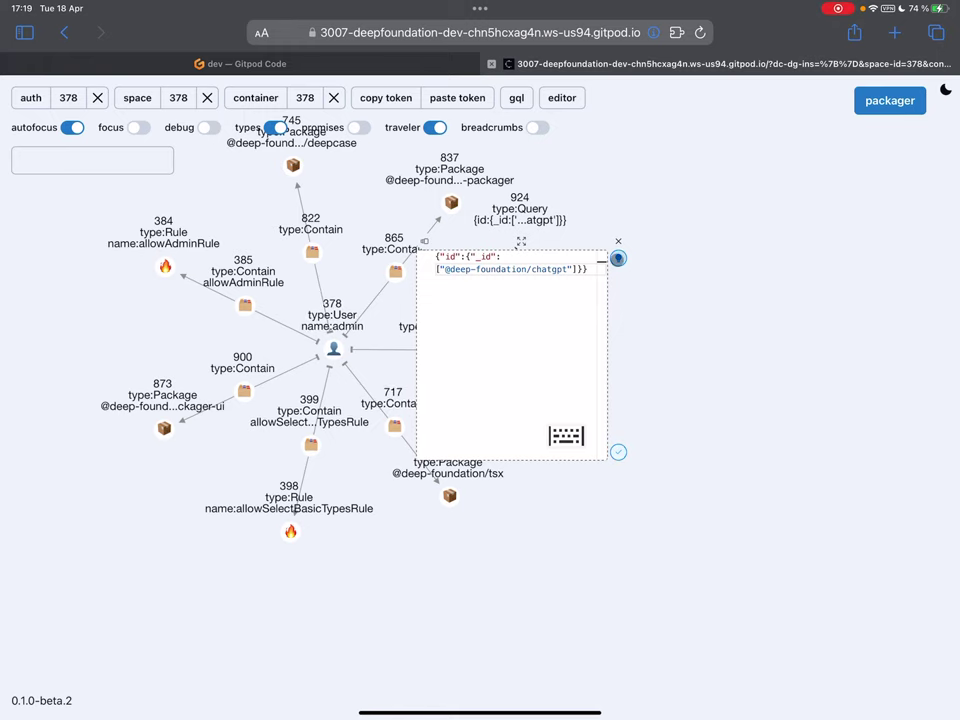
click(618, 258)
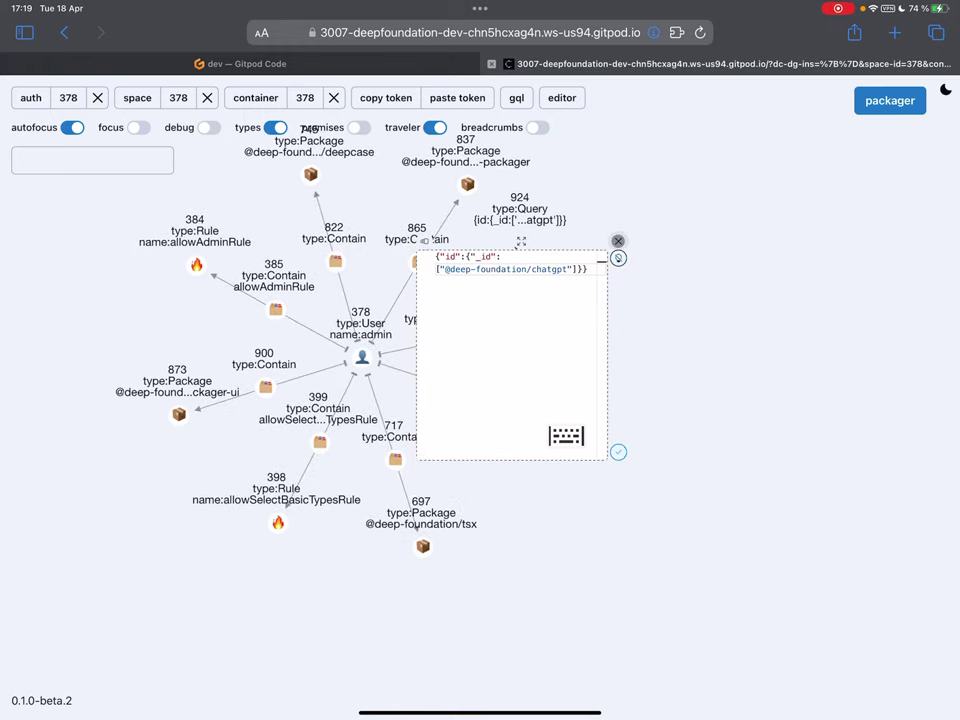
click(618, 241)
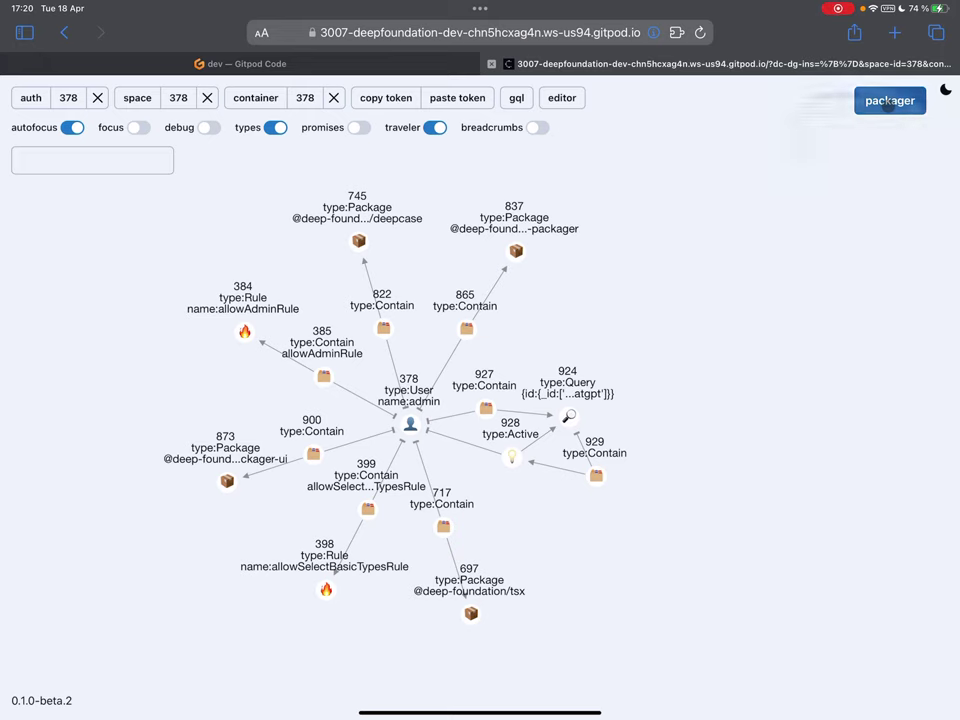
click(888, 102)
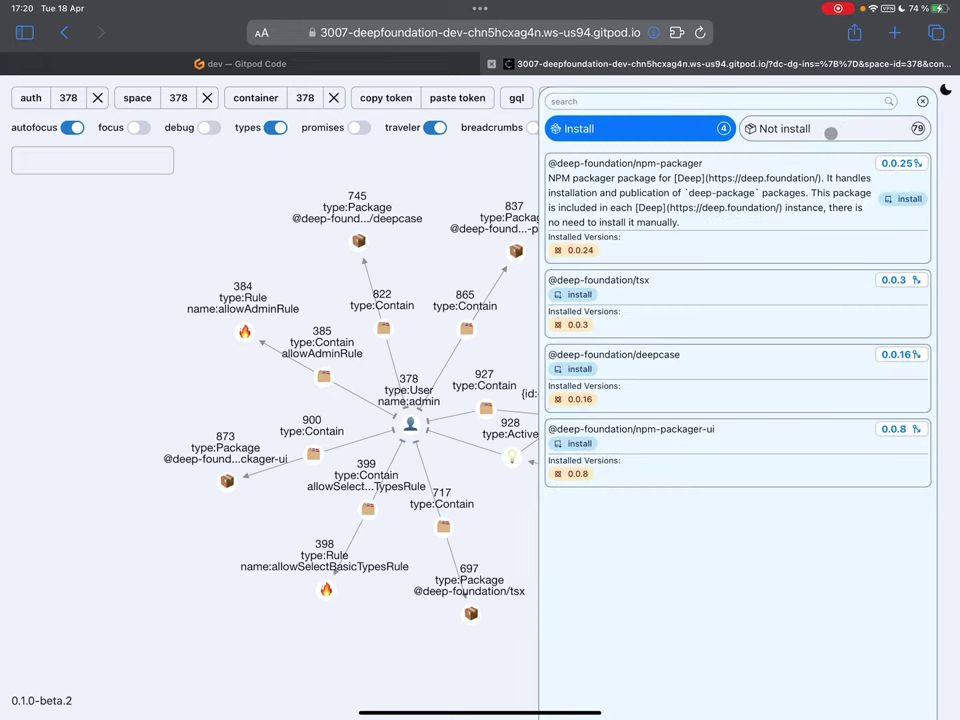
click(625, 100)
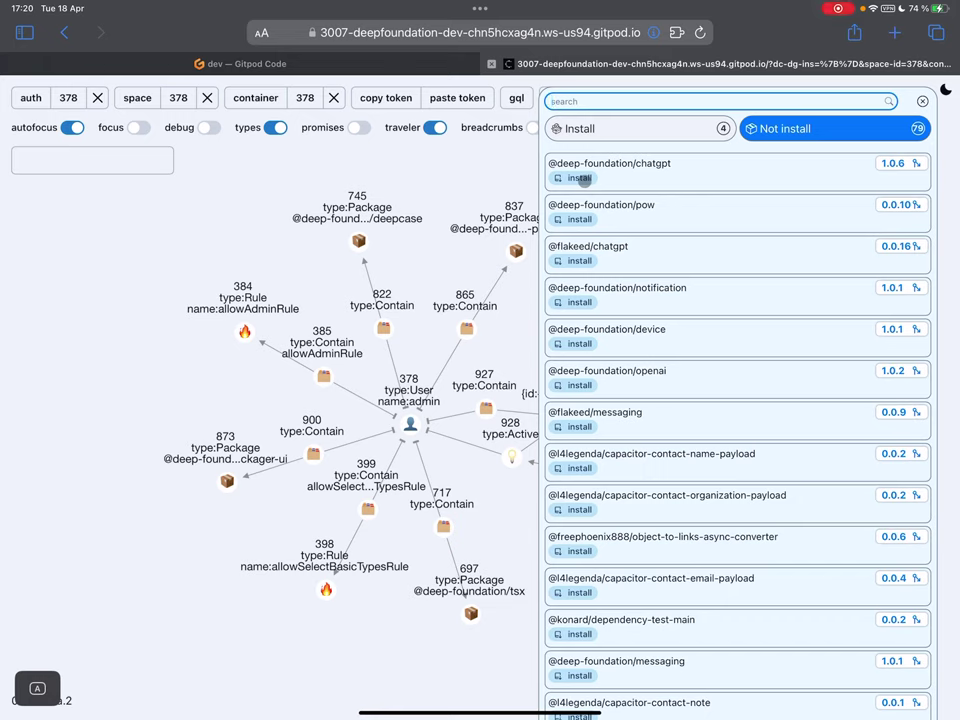
click(582, 178)
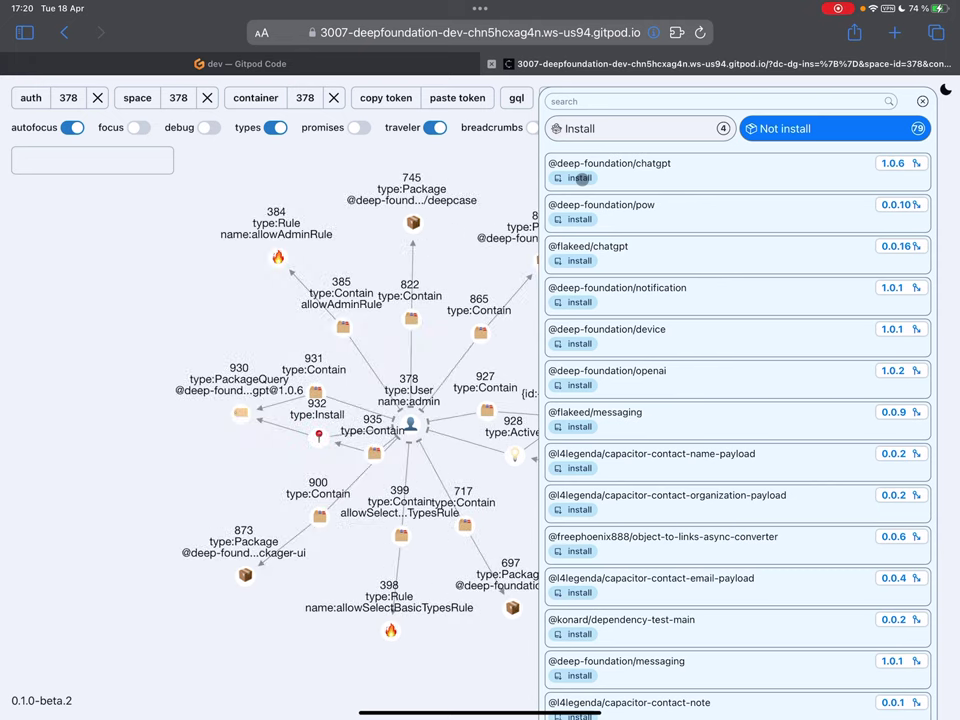
click(922, 101)
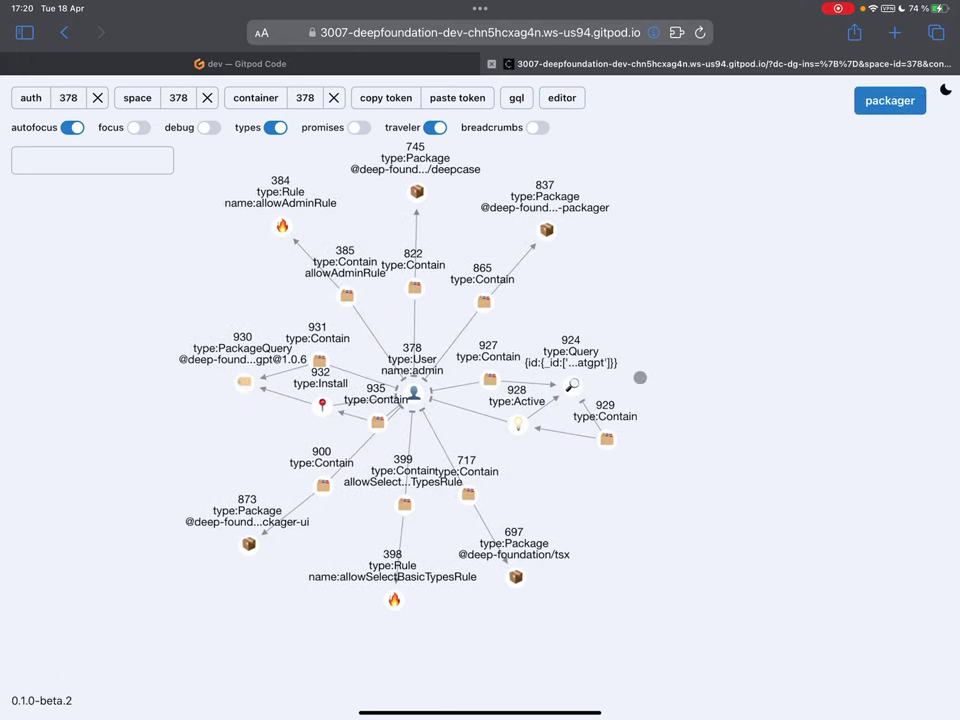
Nudge the graph view and turn on the promises toggle.
mouse_move(354, 246)
mouse_down()
mouse_move(409, 203)
mouse_move(420, 229)
mouse_up()
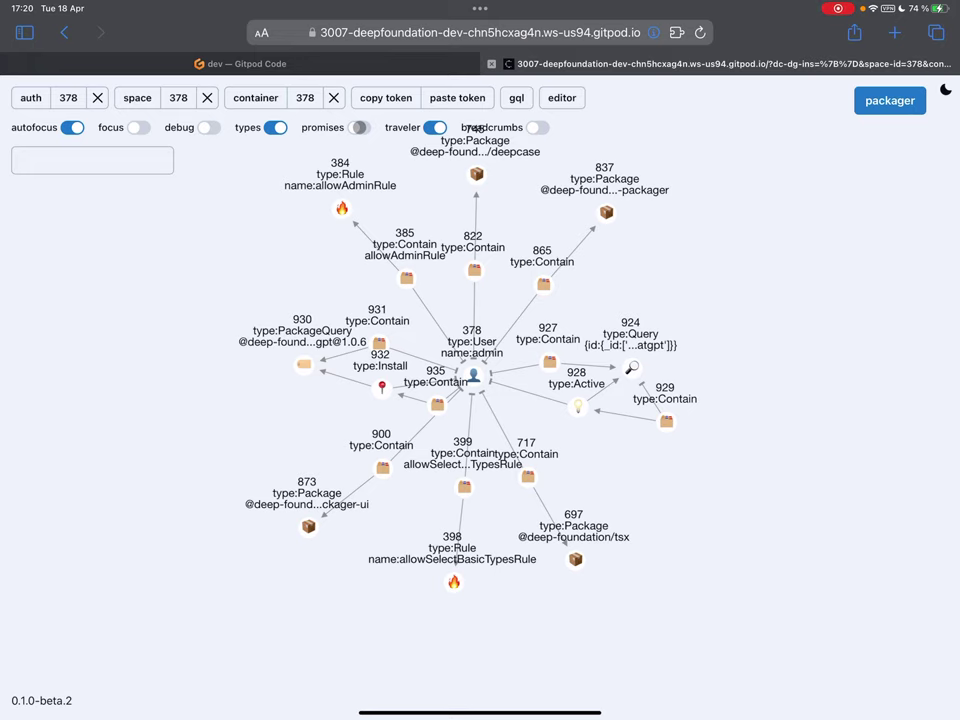
click(359, 127)
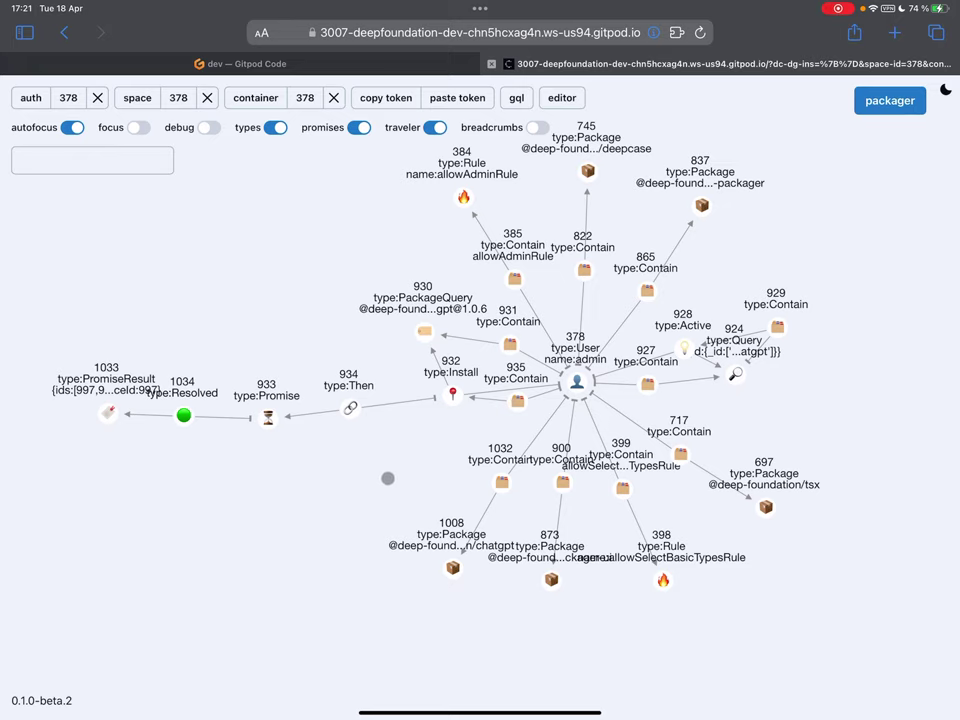
Drag chatgpt package node 1008 left, shift the view, and turn the promises toggle off.
drag(453, 567, 339, 568)
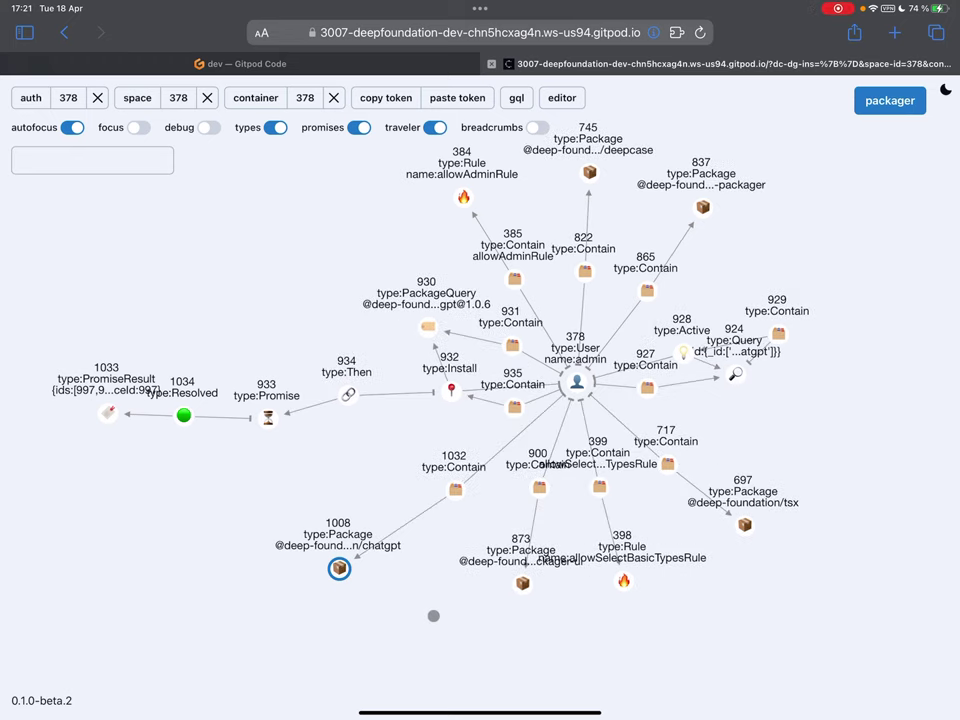
drag(434, 615, 381, 577)
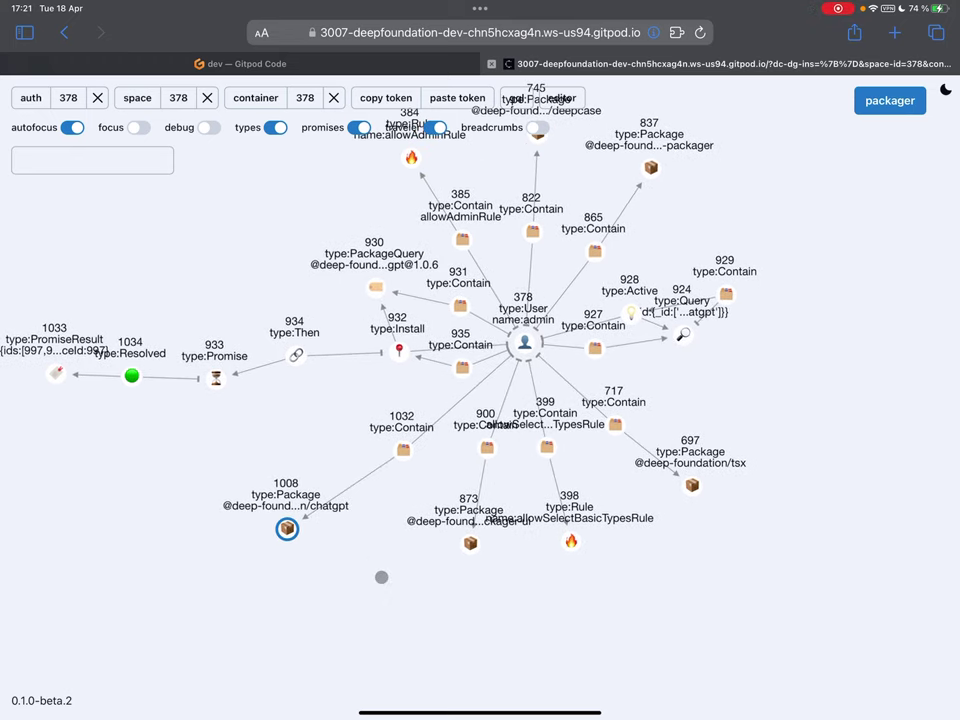
click(358, 127)
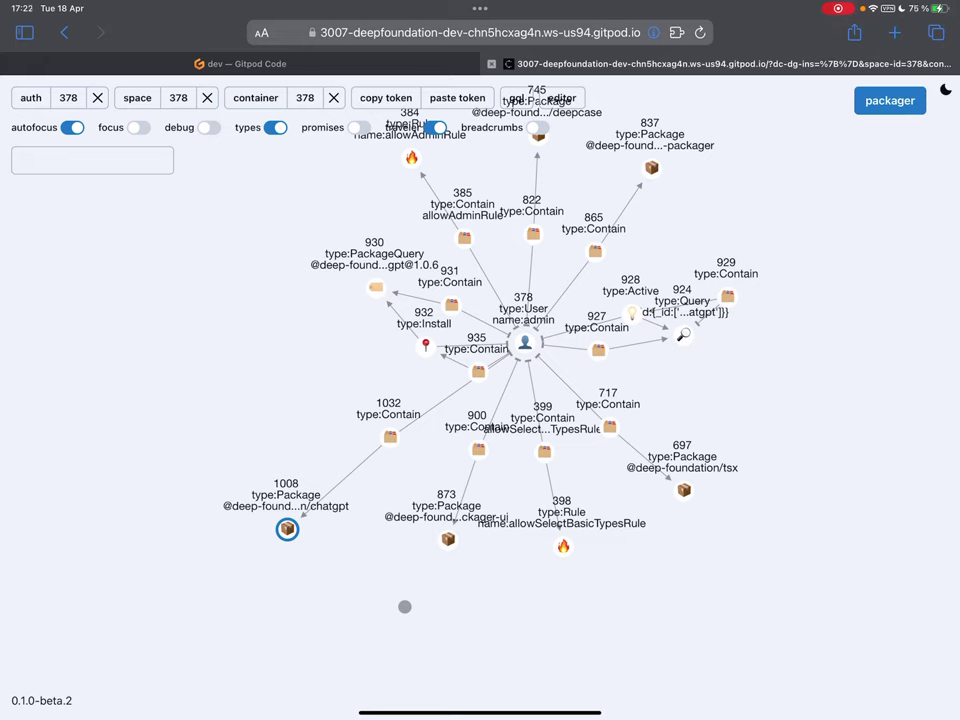
Insert a Join link from chatgpt package 1008 to the admin user node 378.
drag(404, 606, 370, 607)
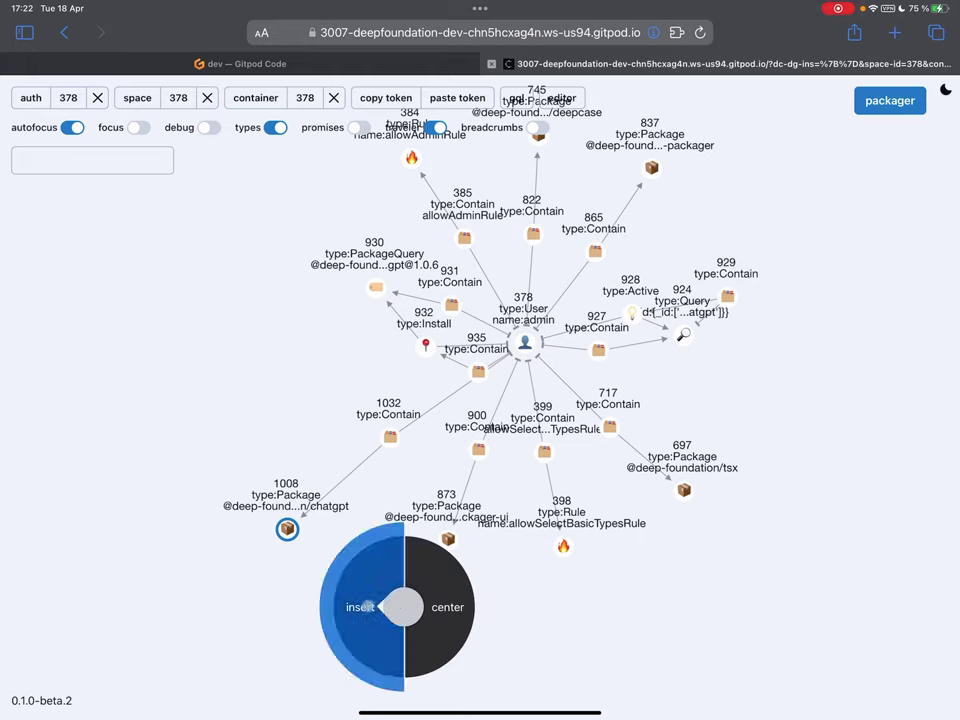
drag(367, 606, 367, 606)
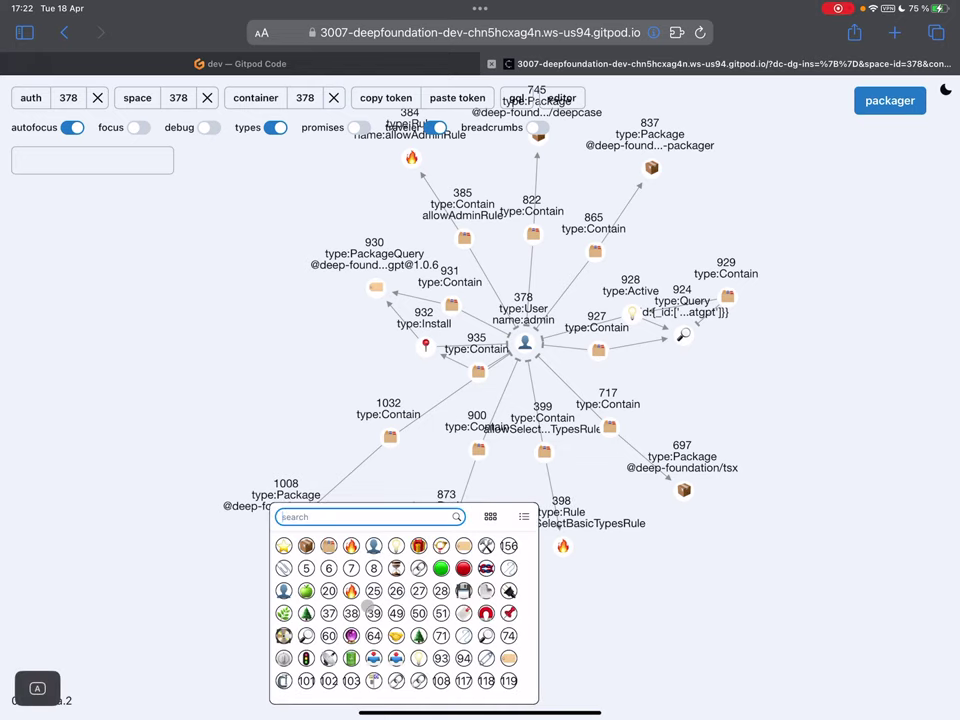
text(join)
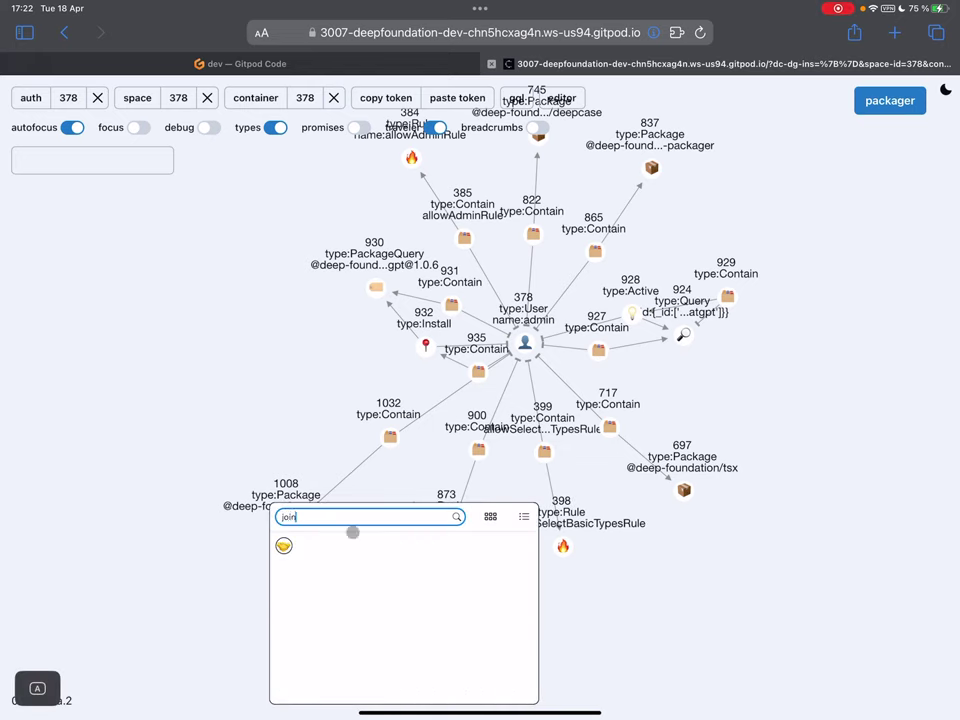
click(283, 545)
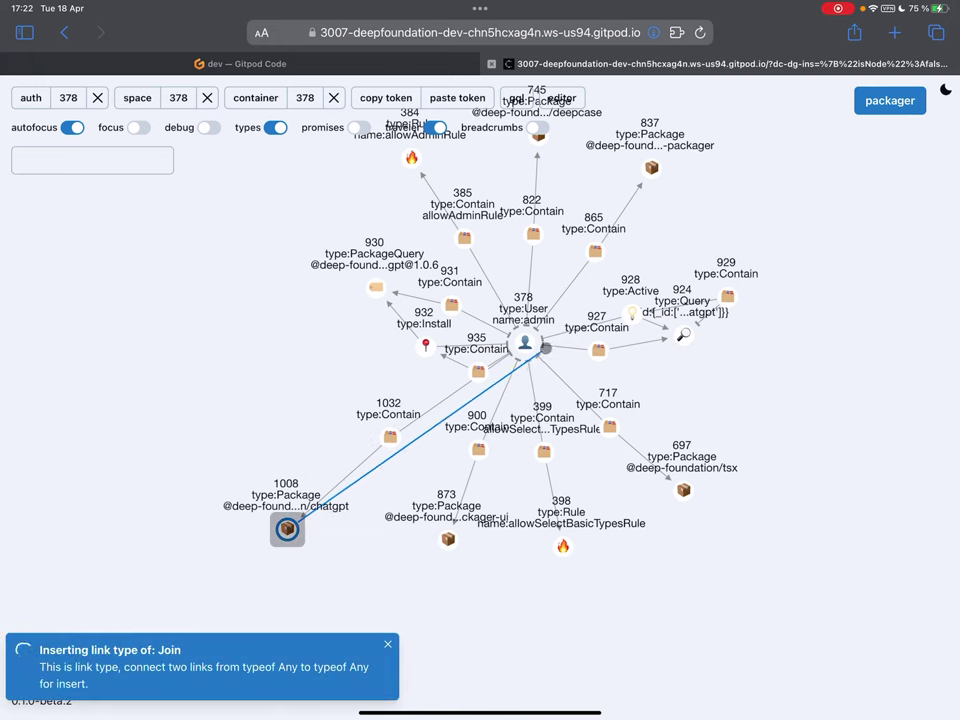
click(527, 344)
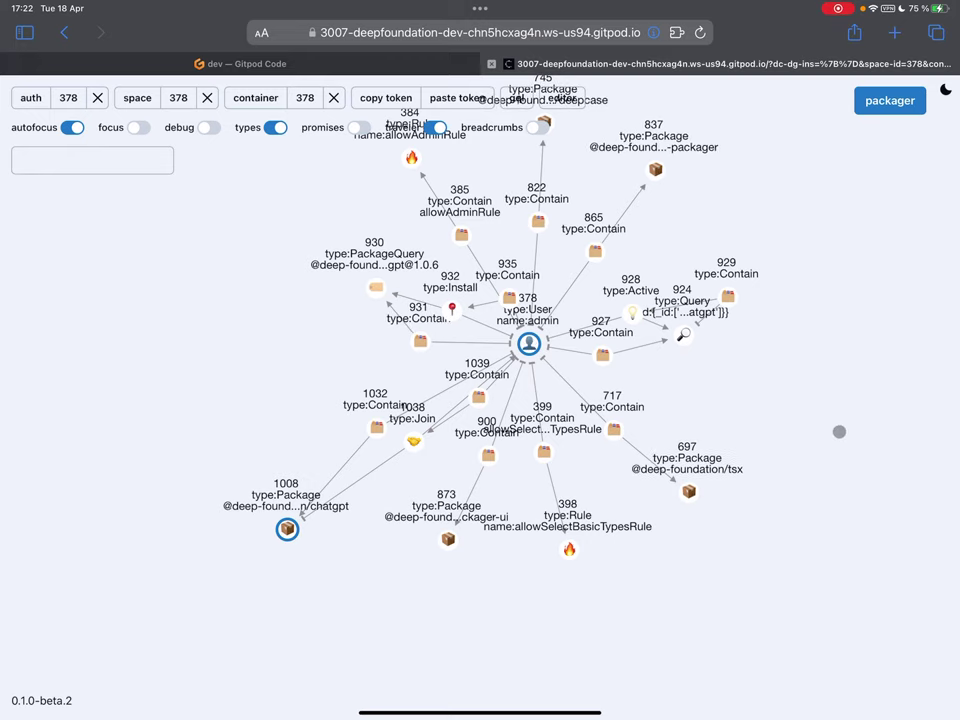
drag(842, 424, 794, 420)
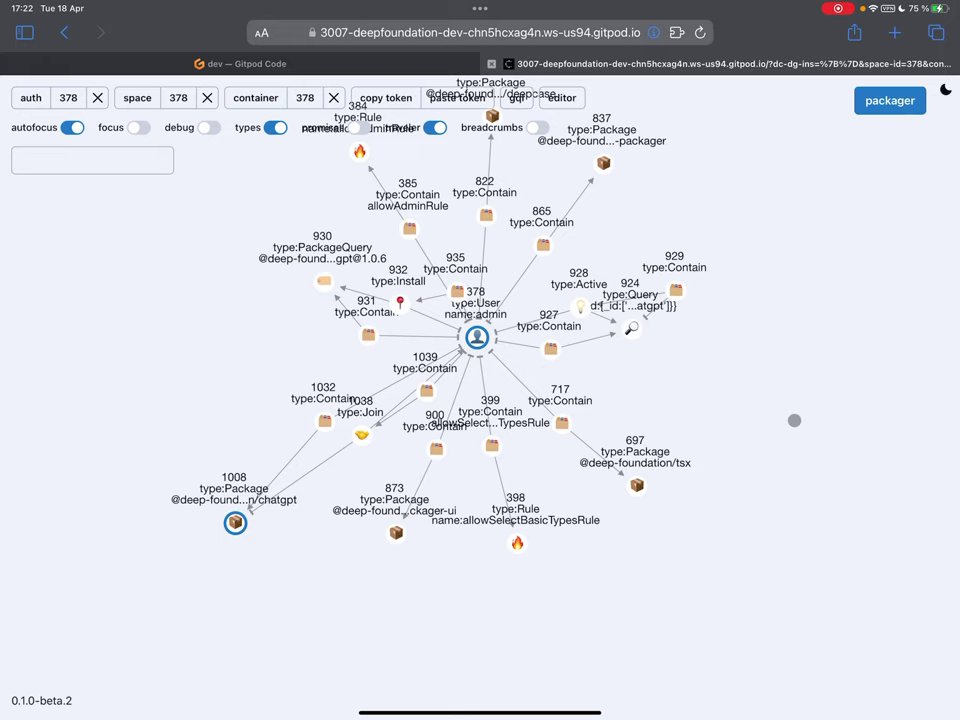
click(778, 413)
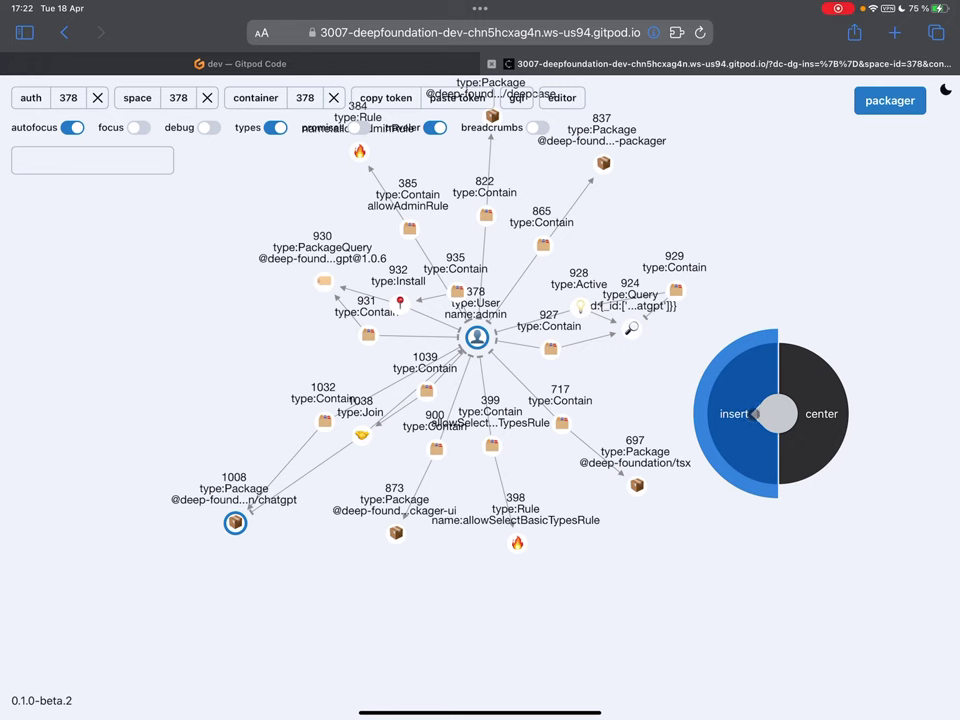
Create a new ApiKey node (1042) under admin, then open a new Safari tab.
click(757, 414)
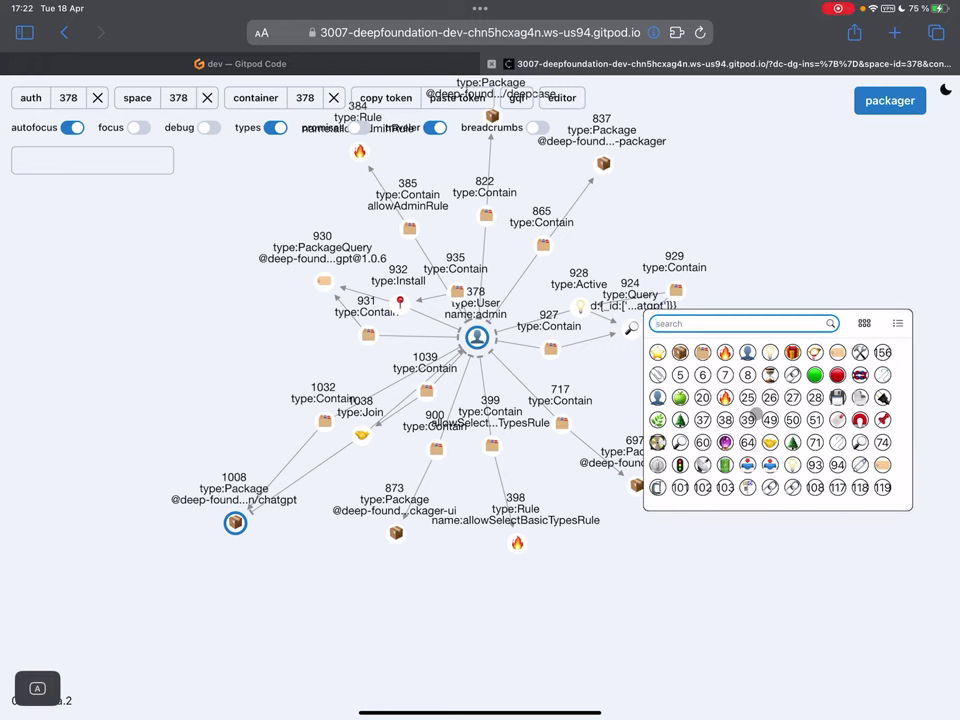
text(ap)
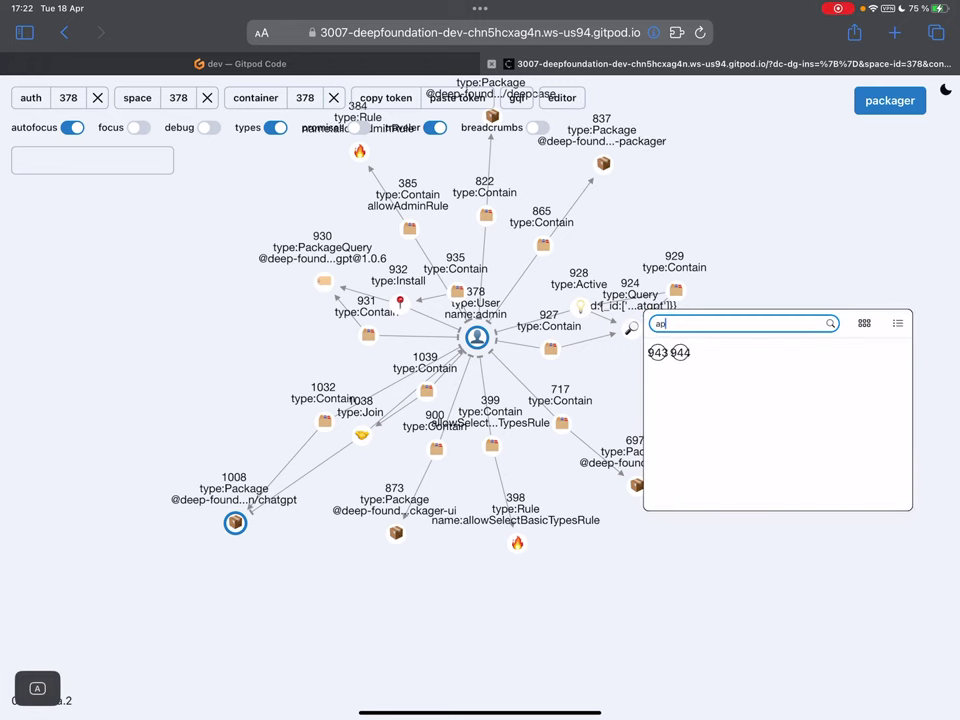
text(ikey)
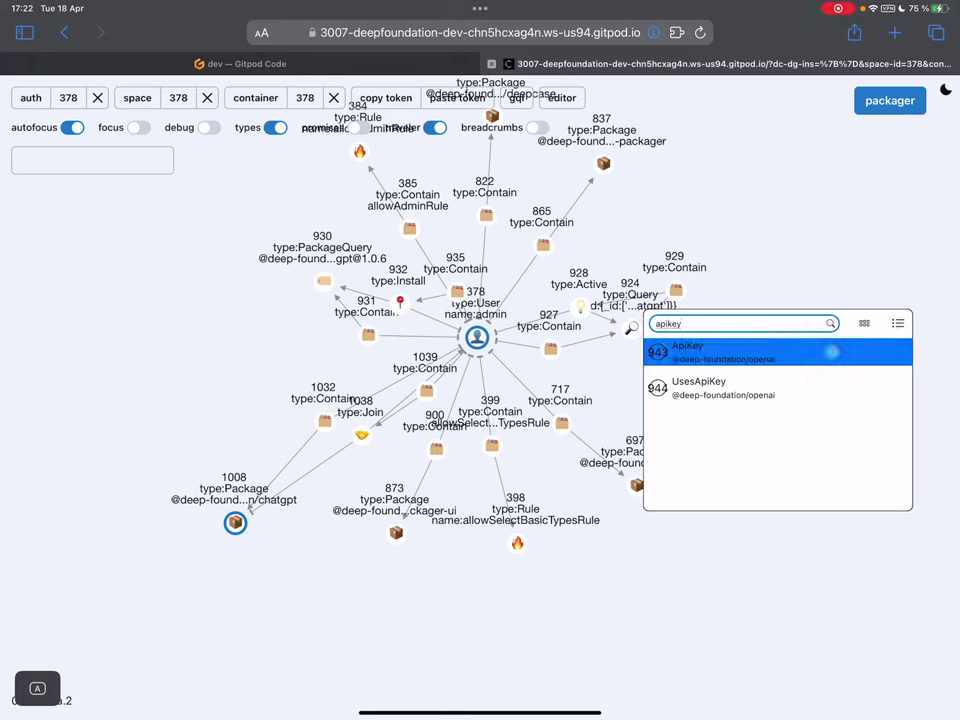
click(832, 351)
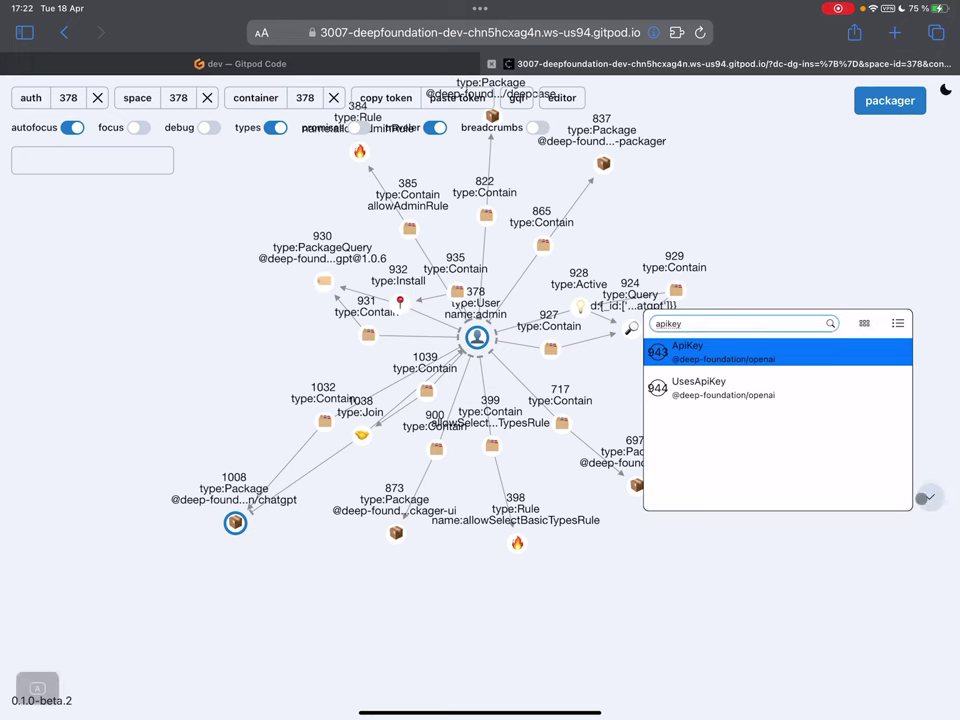
click(923, 497)
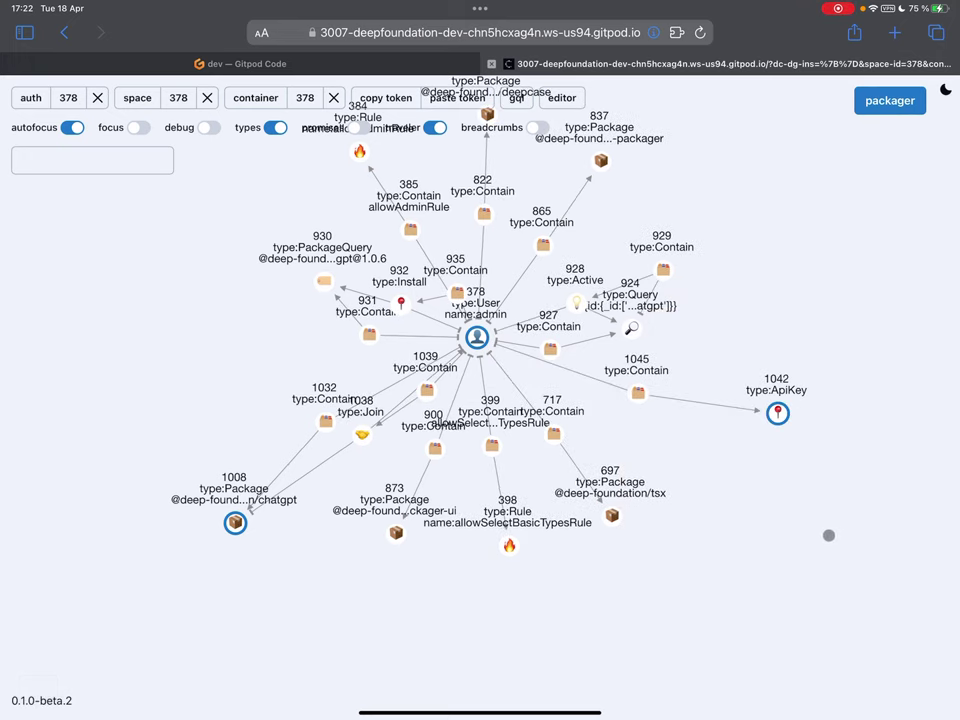
drag(828, 535, 766, 527)
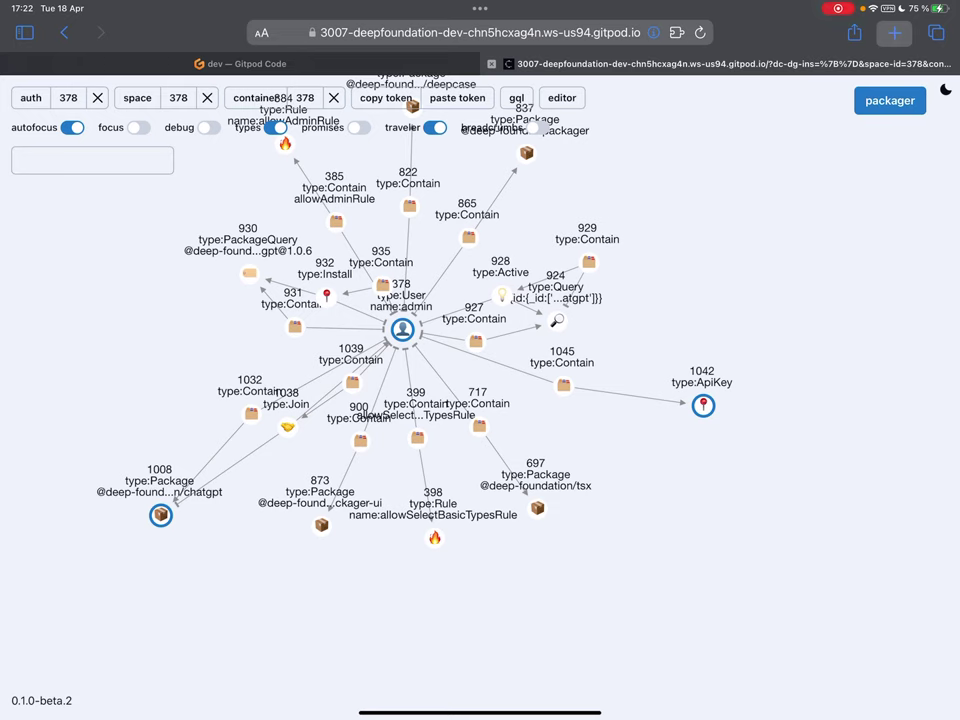
click(894, 33)
Go to the flakeed/chatgpt GitHub repository using the address bar's autocompletion.
text(g)
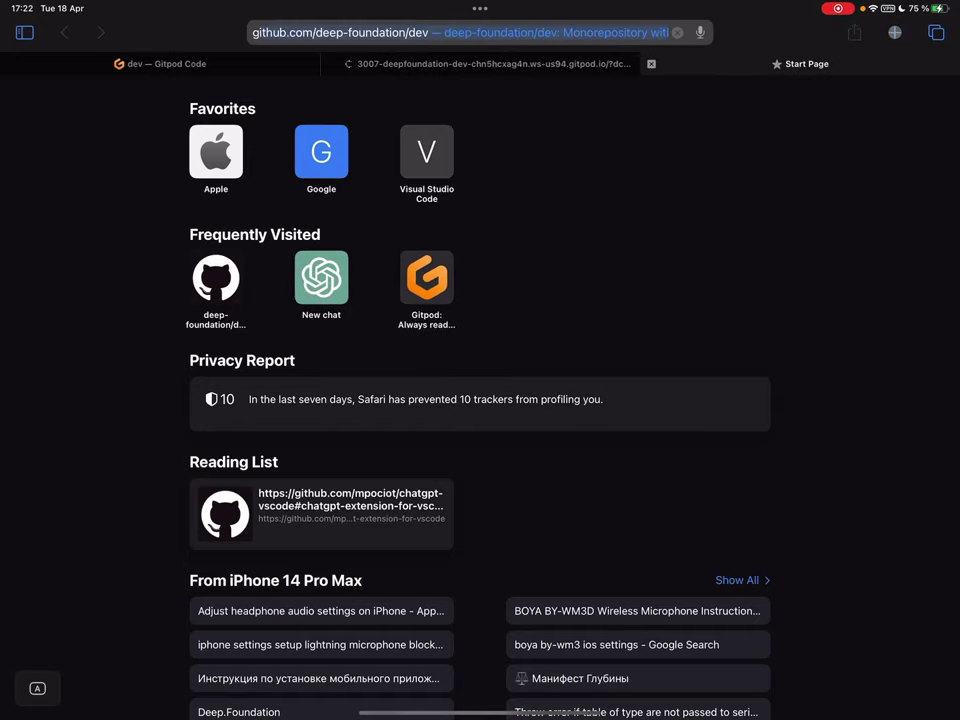
text(ithub.com)
key(Right)
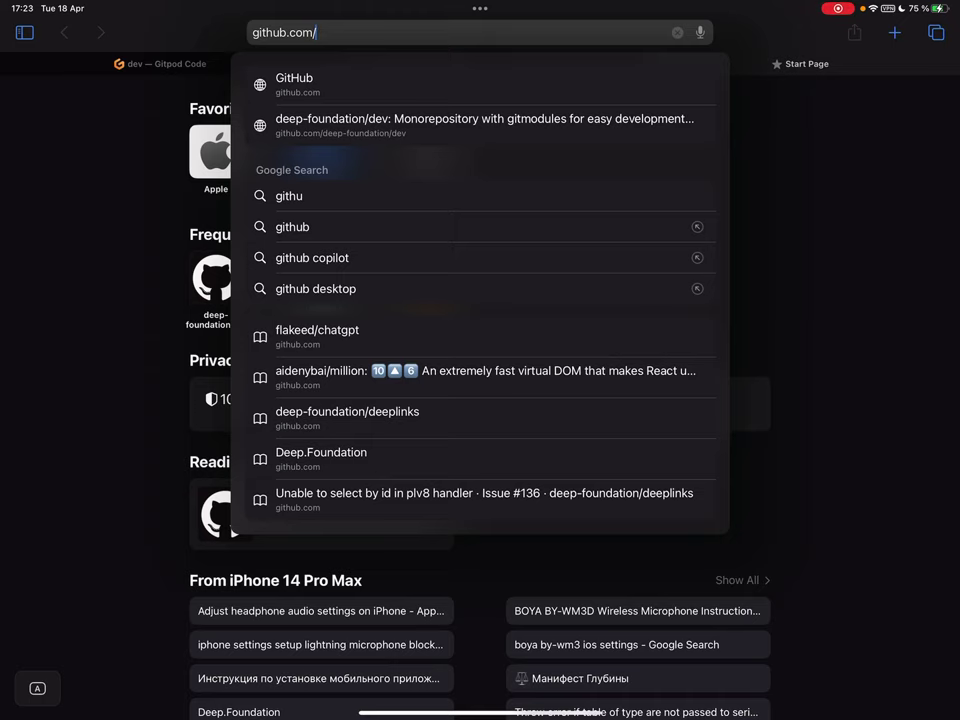
text(kon)
key(BackSpace)
key(BackSpace)
key(BackSpace)
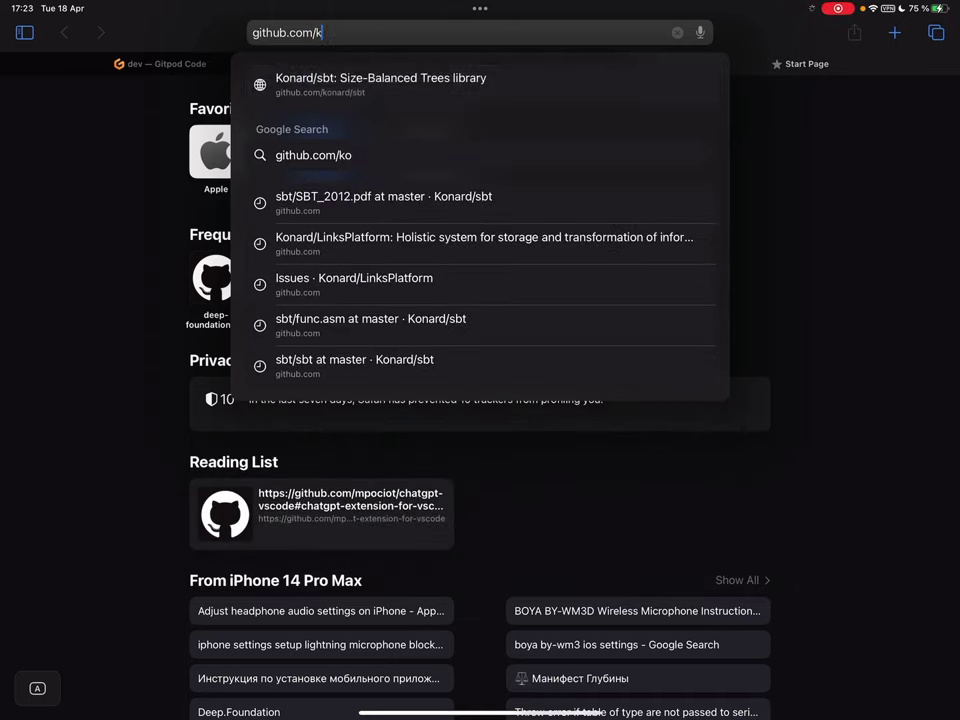
key(BackSpace)
text(flakeed/chatgpt)
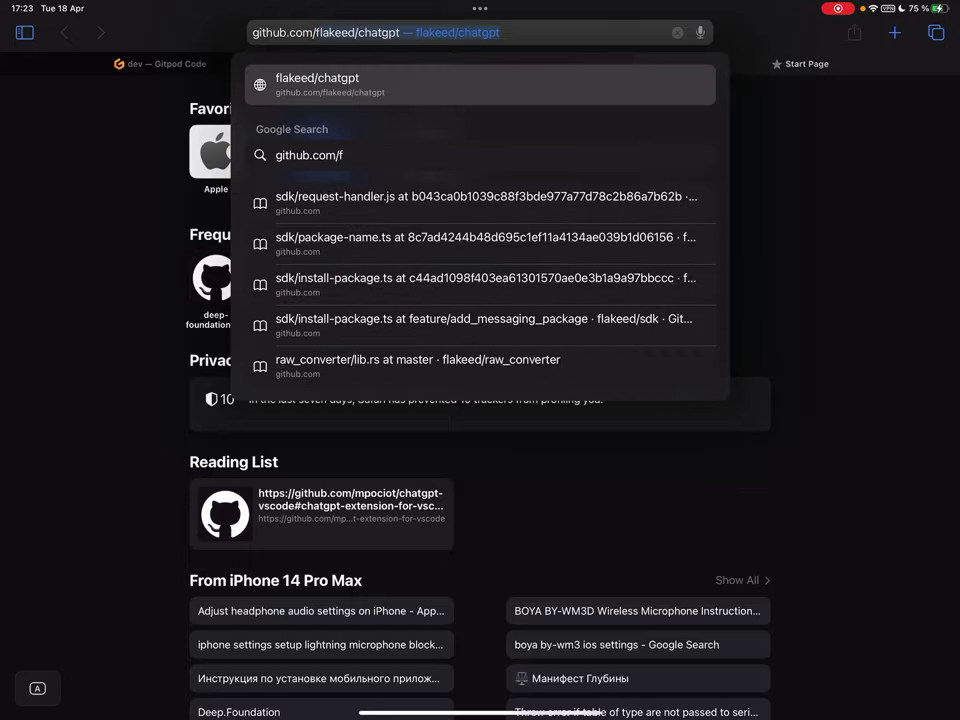
key(Return)
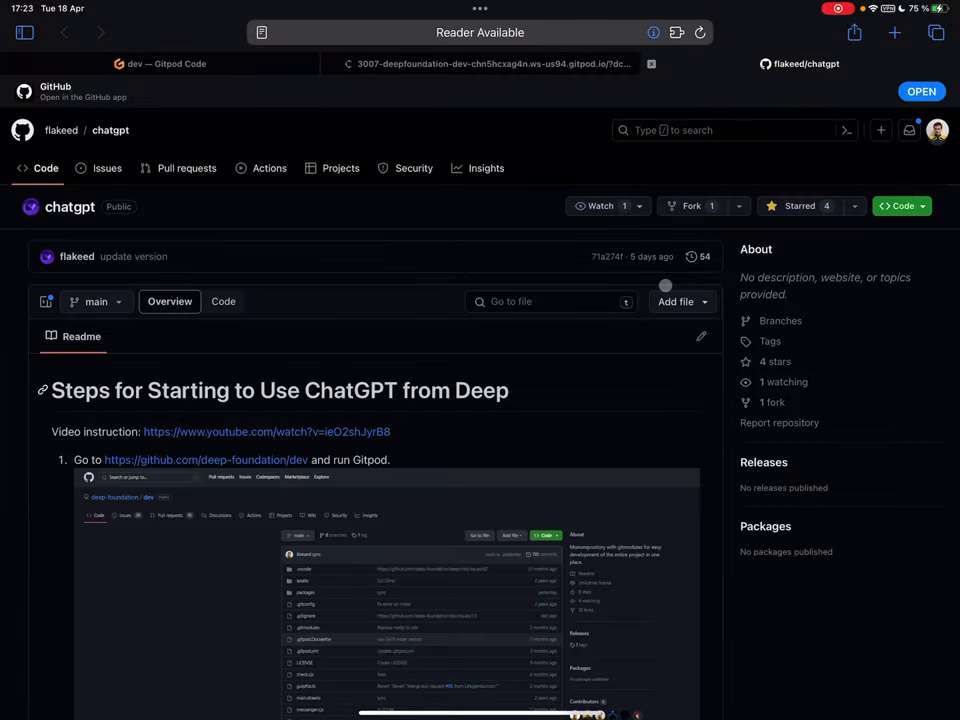
Scroll the README to step 13 and follow the platform.openai.com/account/api-keys link.
scroll(664, 285, down, 15)
scroll(664, 285, down, 5)
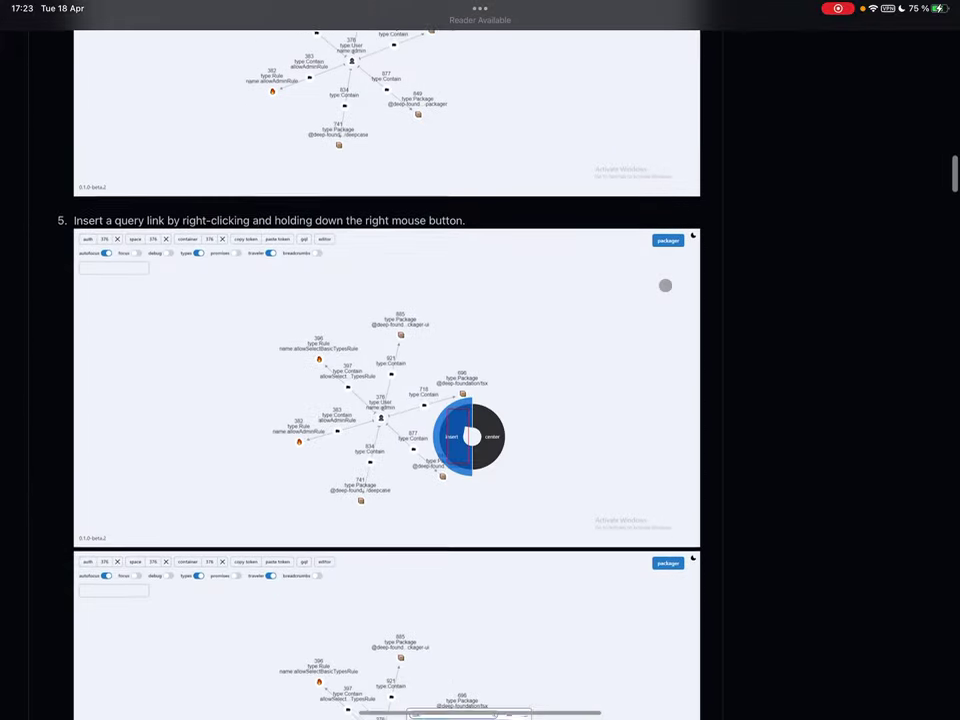
scroll(664, 285, down, 5)
scroll(664, 285, down, 5)
scroll(664, 285, down, 5)
scroll(664, 285, down, 5)
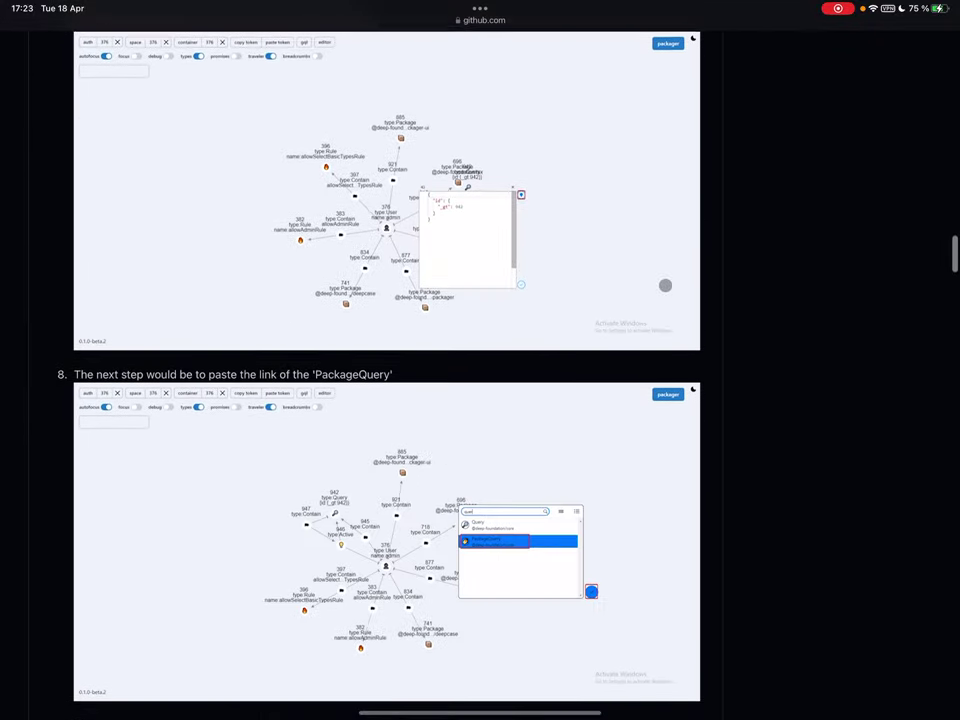
scroll(664, 285, down, 5)
scroll(664, 285, down, 5)
scroll(664, 285, down, 5)
scroll(664, 285, down, 5)
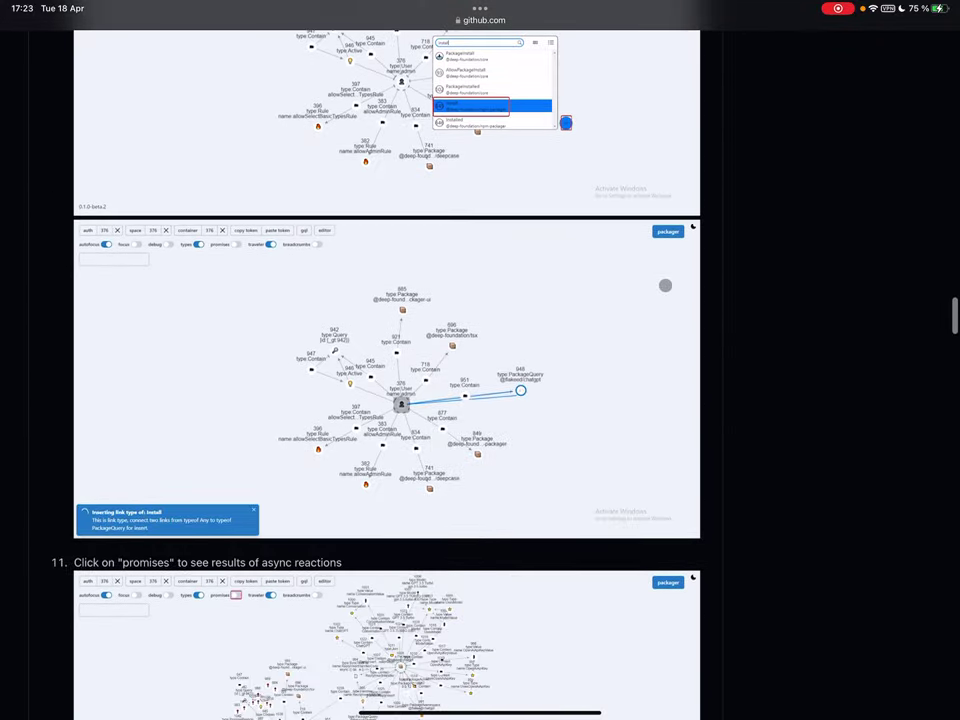
scroll(664, 285, down, 5)
scroll(664, 285, down, 5)
scroll(664, 285, down, 4)
scroll(664, 285, down, 5)
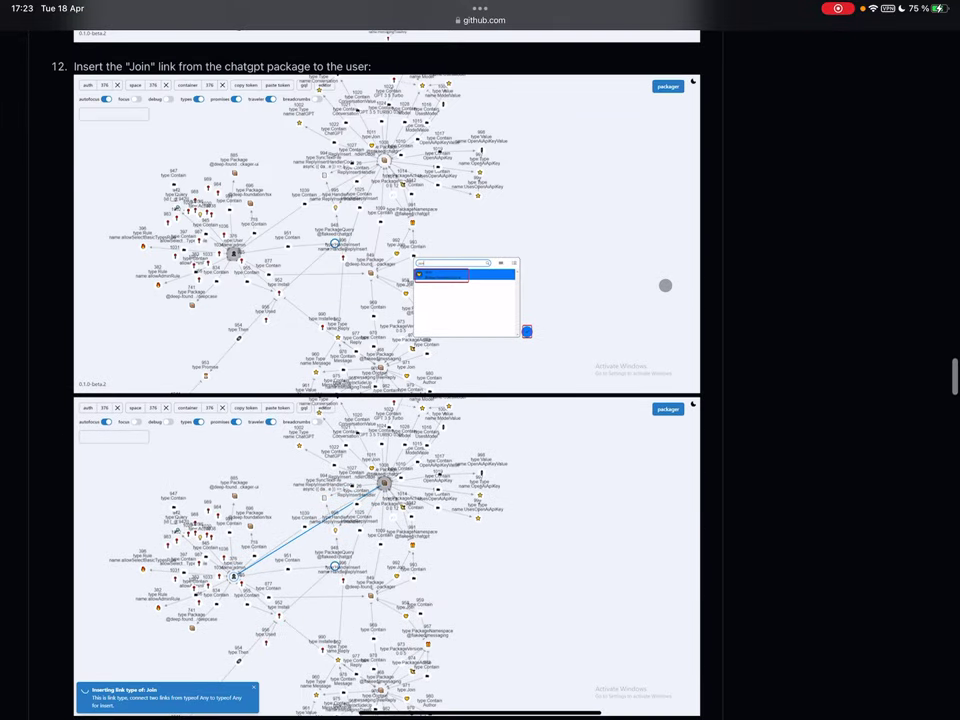
scroll(664, 285, down, 5)
scroll(664, 285, down, 3)
scroll(664, 285, down, 4)
scroll(664, 285, down, 1)
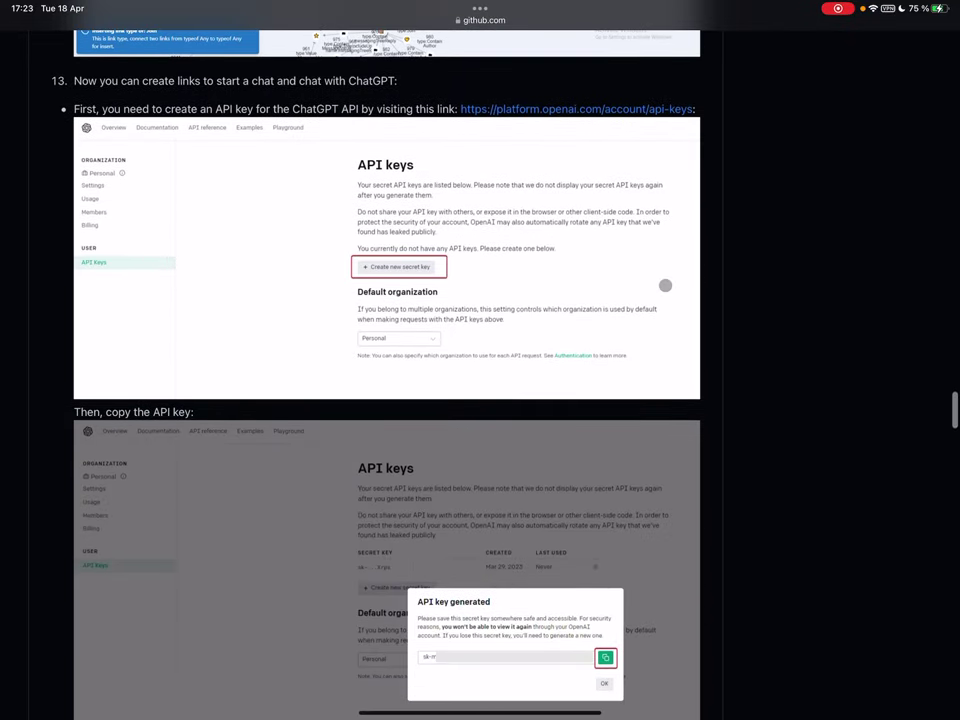
click(614, 110)
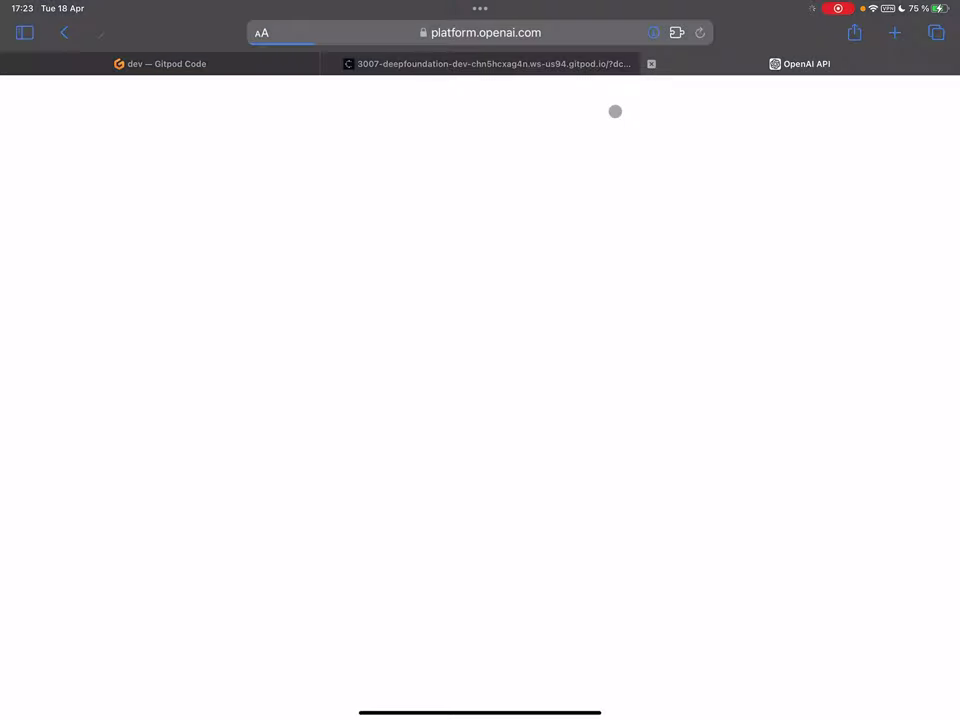
Create and copy a new OpenAI secret key, then return to the Gitpod Deep tab.
click(480, 32)
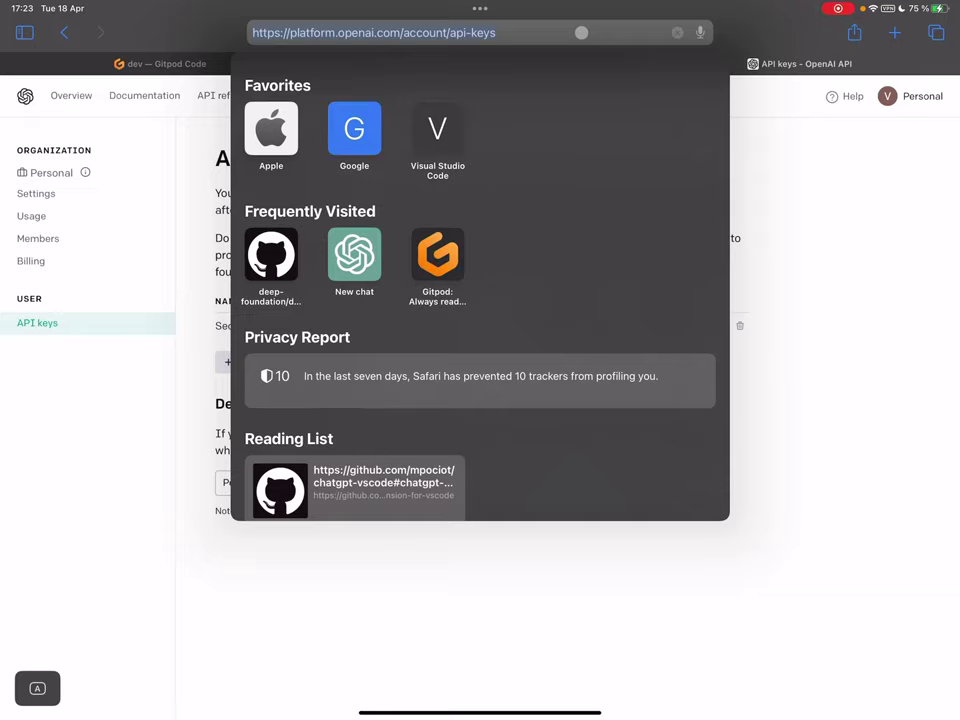
click(827, 238)
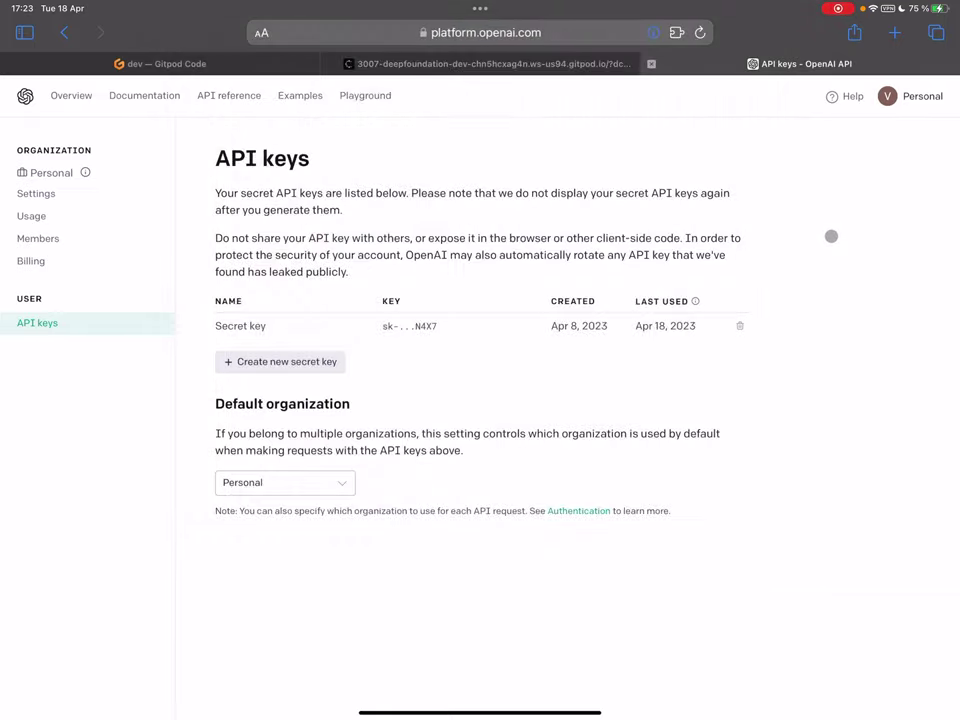
click(321, 362)
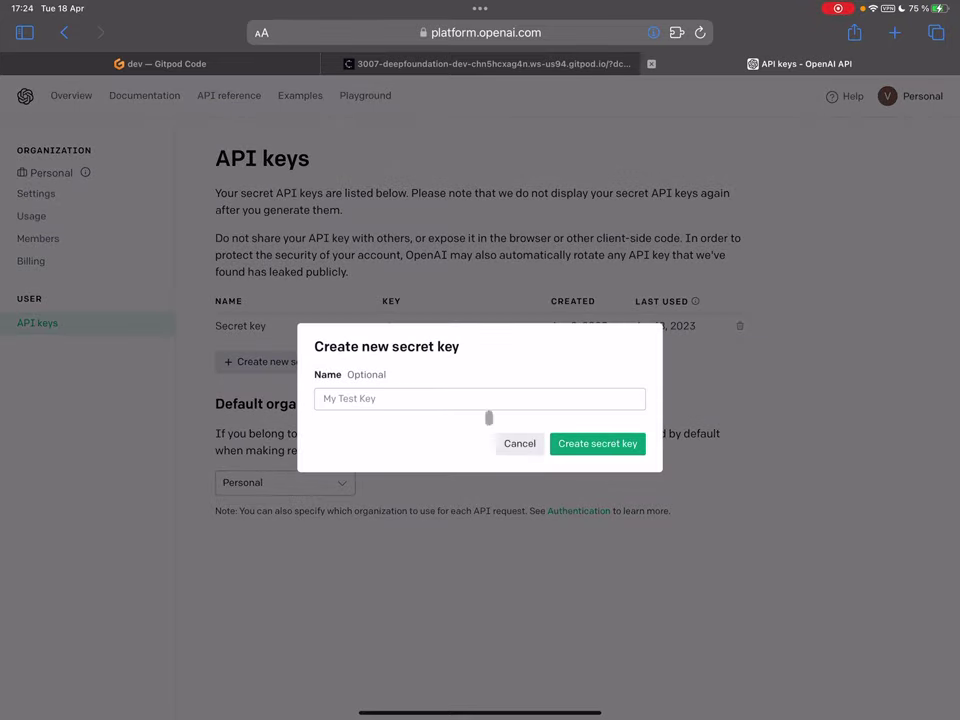
click(615, 445)
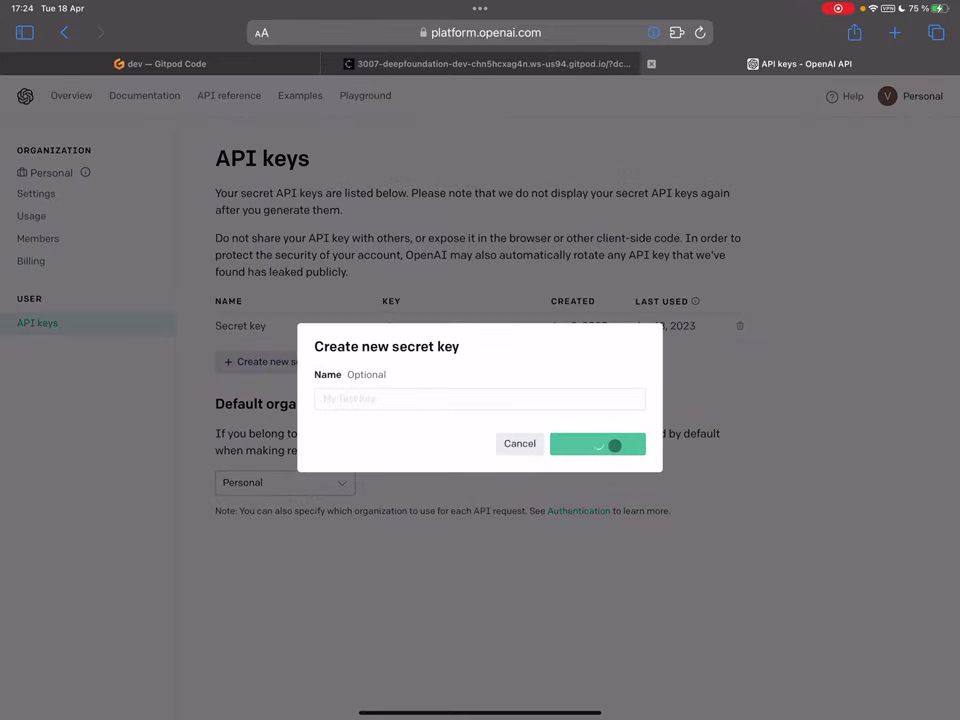
click(632, 419)
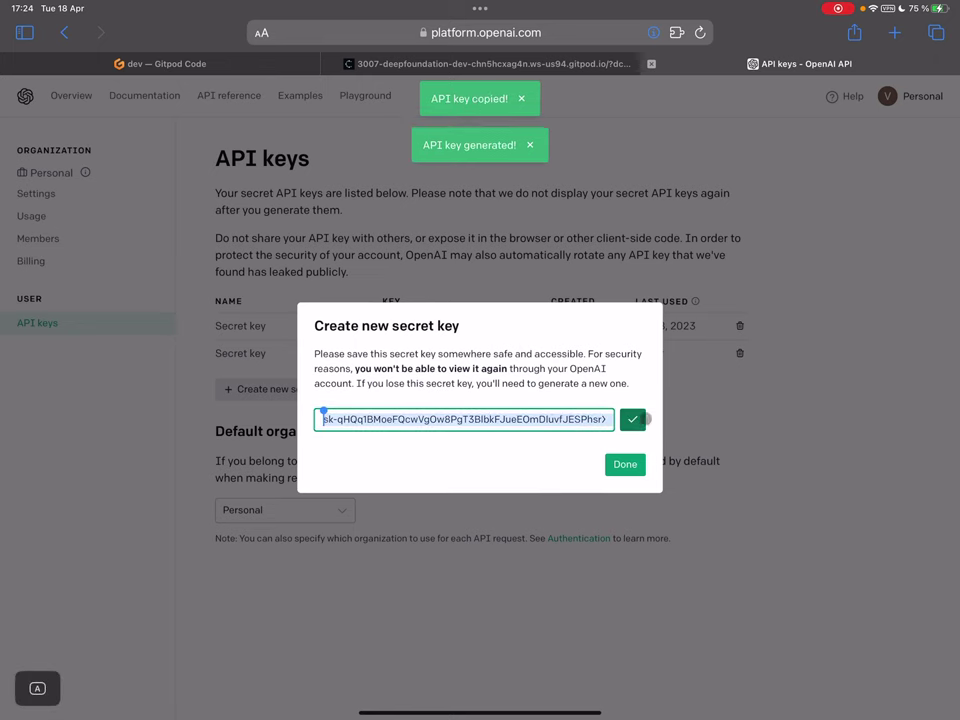
click(625, 464)
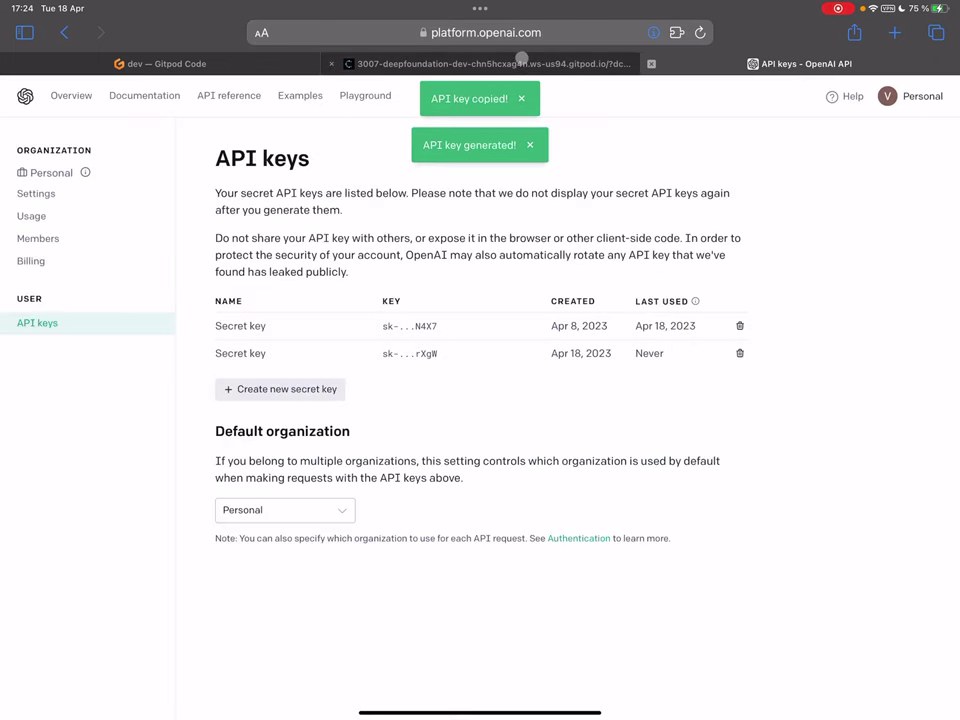
click(400, 63)
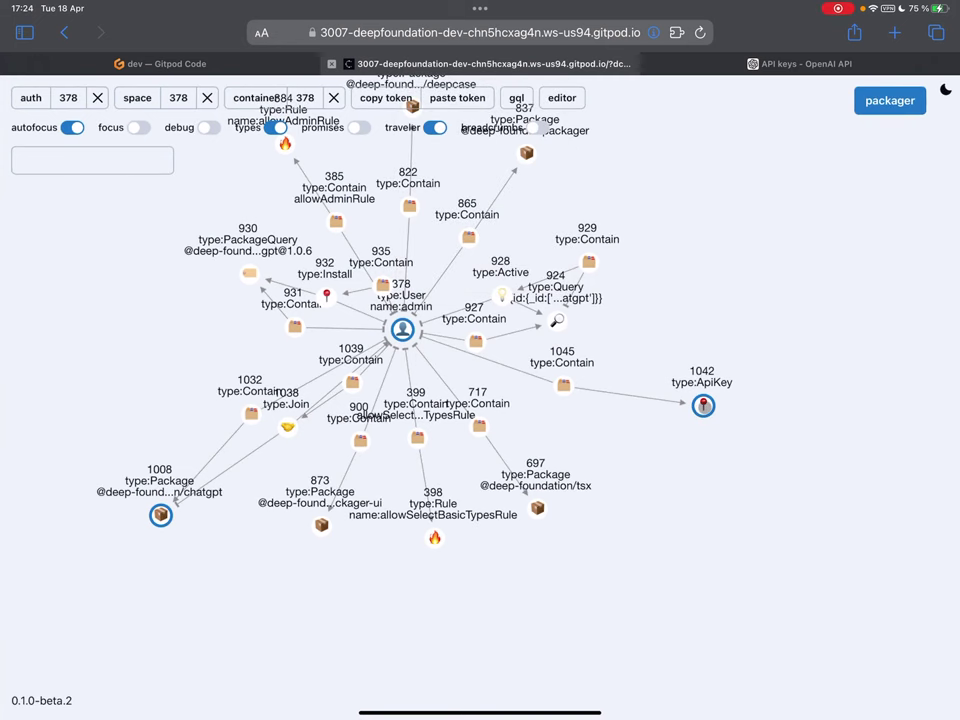
Open the value editor for ApiKey node 1042 from its radial menu.
click(703, 405)
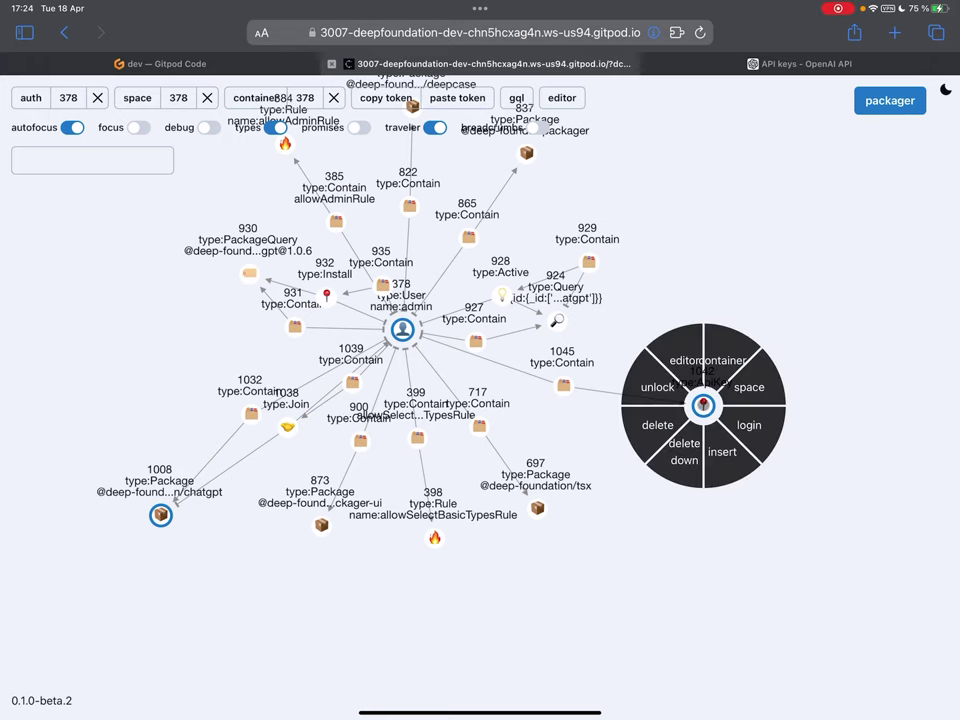
click(689, 372)
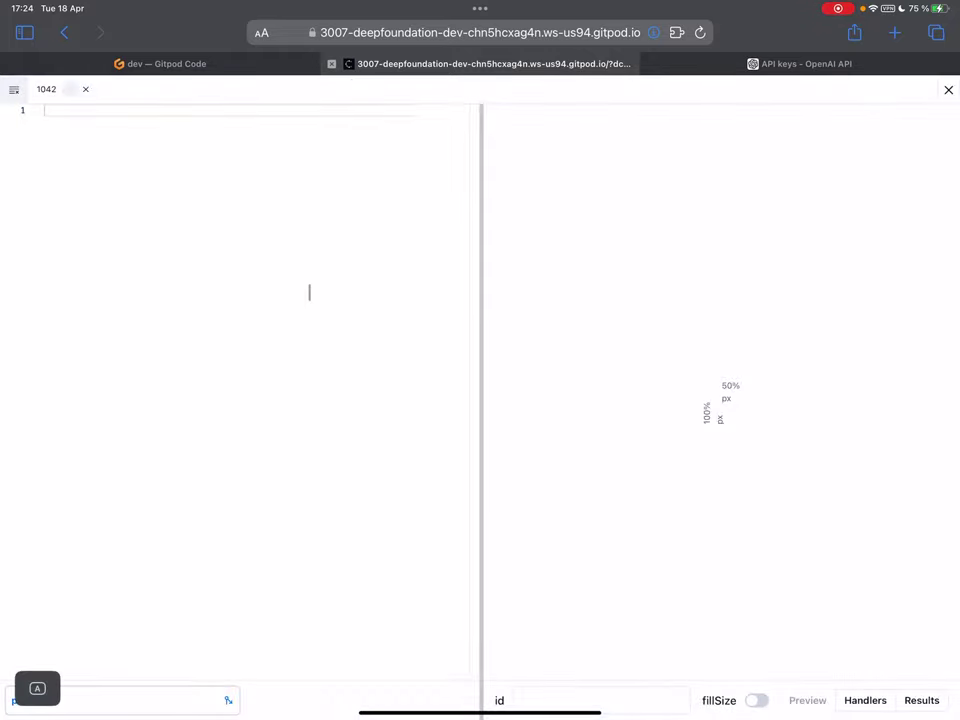
Paste the copied OpenAI secret key as ApiKey 1042's value, save it, and close the editor.
key(ctrl+v)
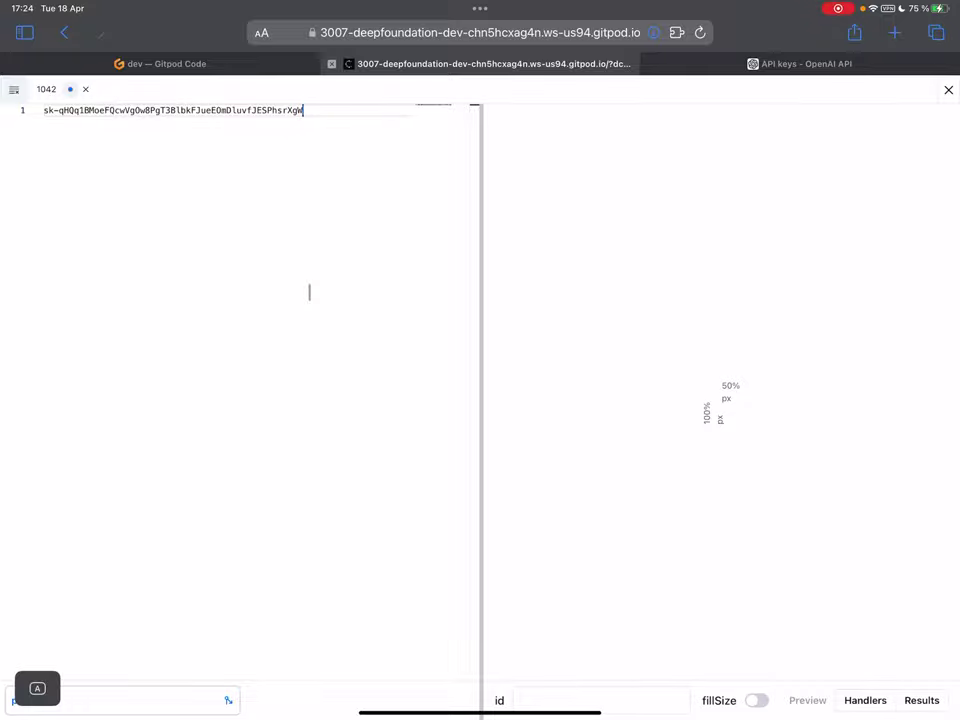
key(super+s)
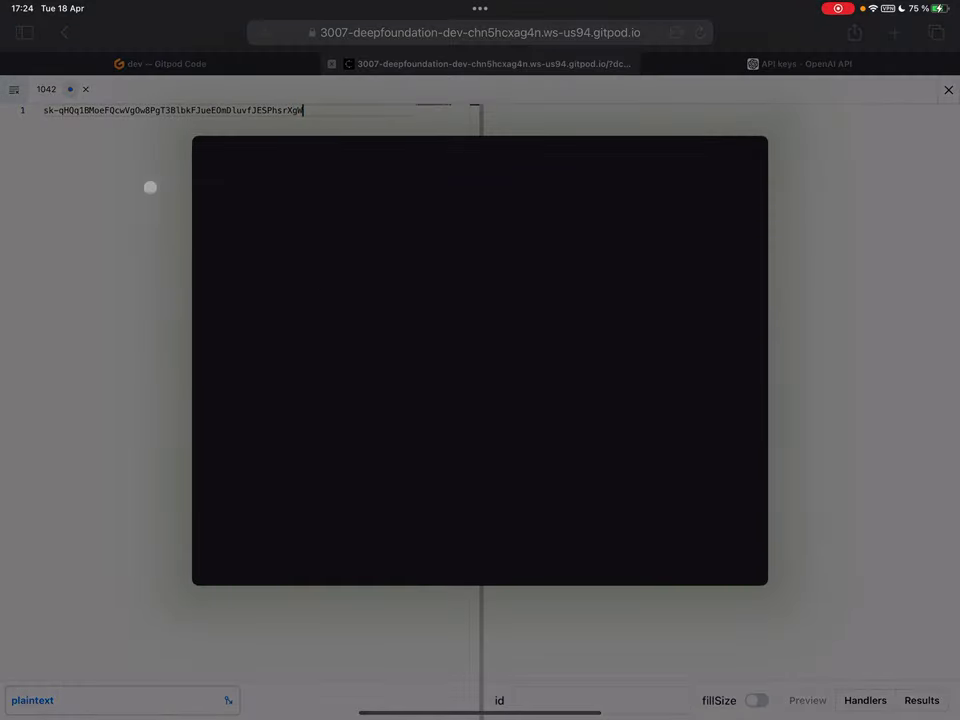
key(Escape)
key(super+a)
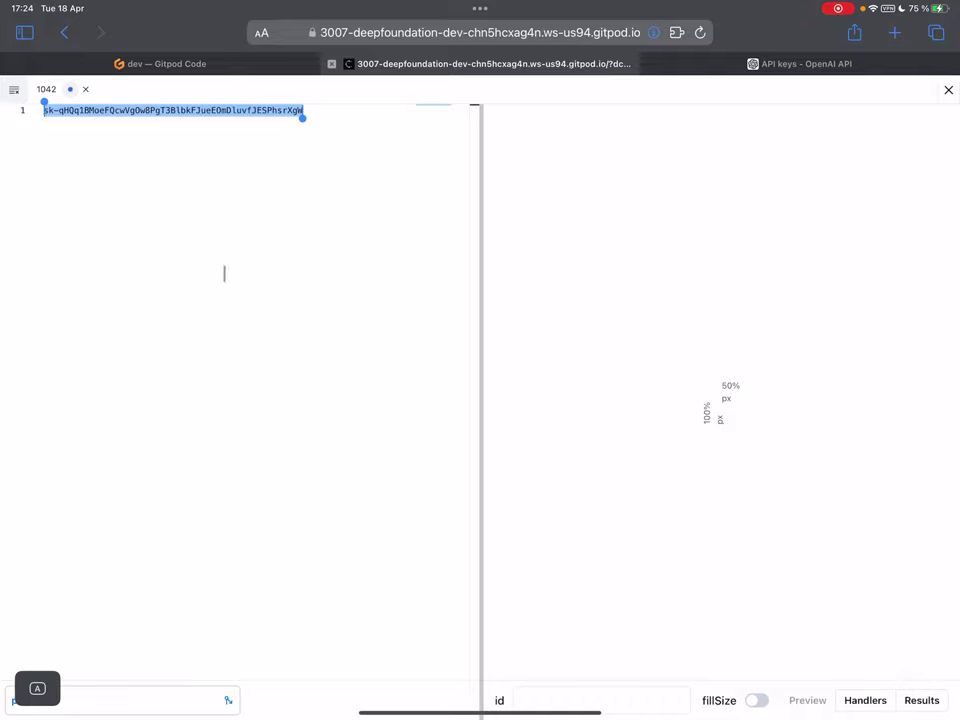
key(ctrl+s)
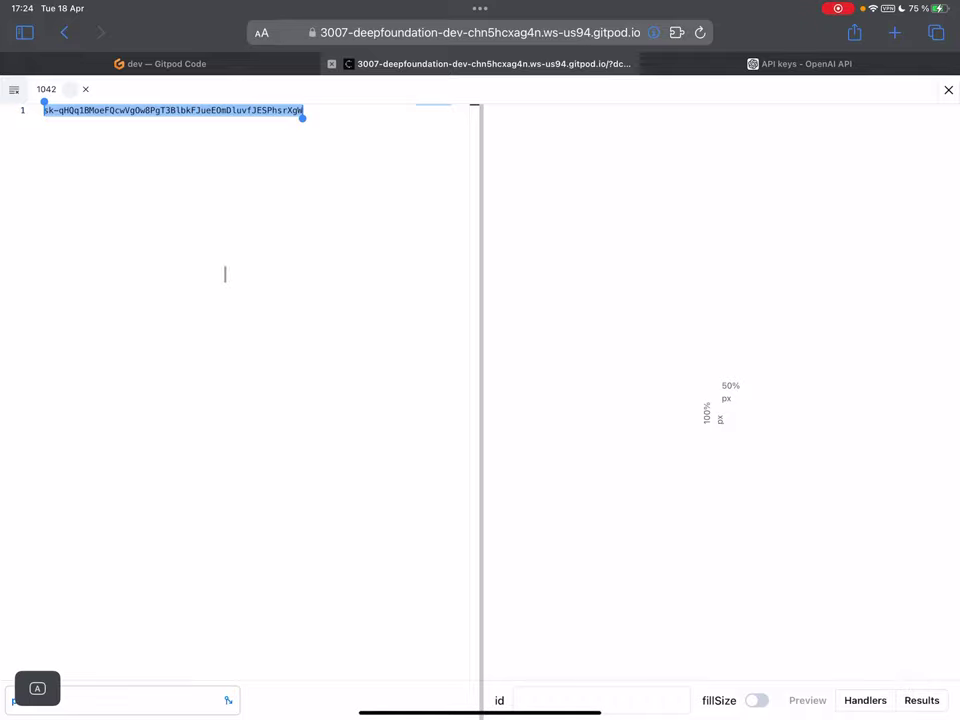
click(86, 89)
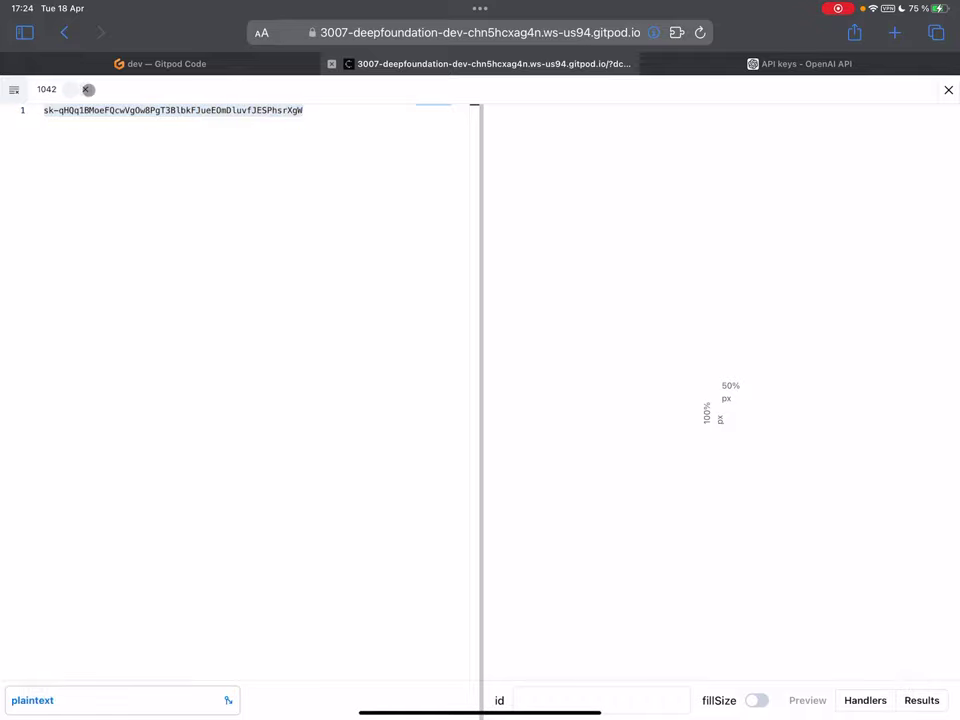
drag(784, 523, 800, 534)
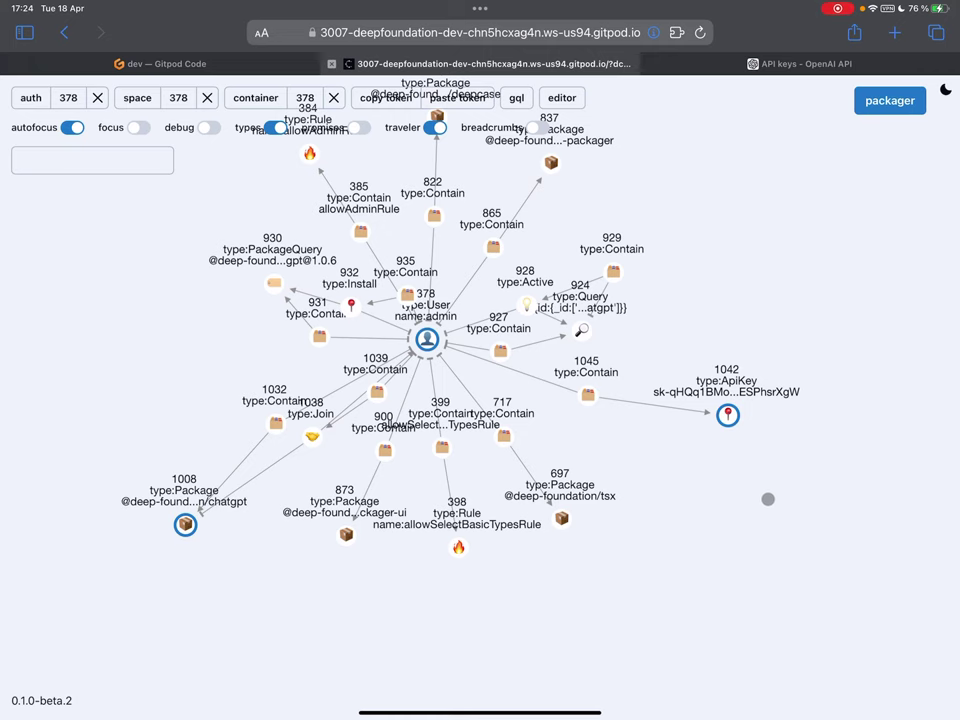
scroll(739, 542, down, 2)
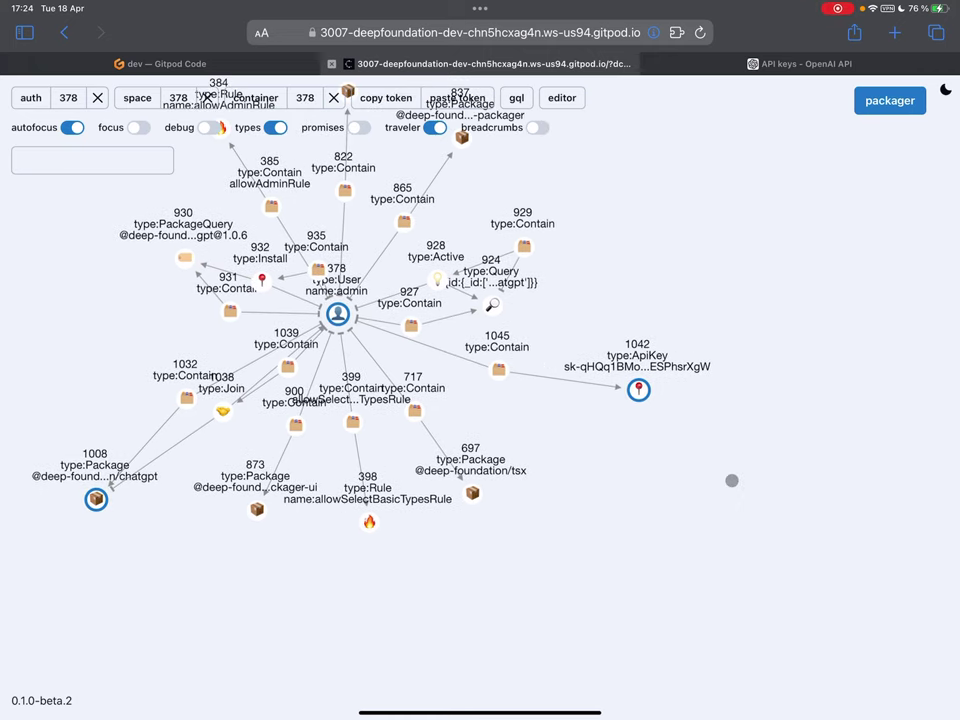
right_click(589, 480)
click(563, 480)
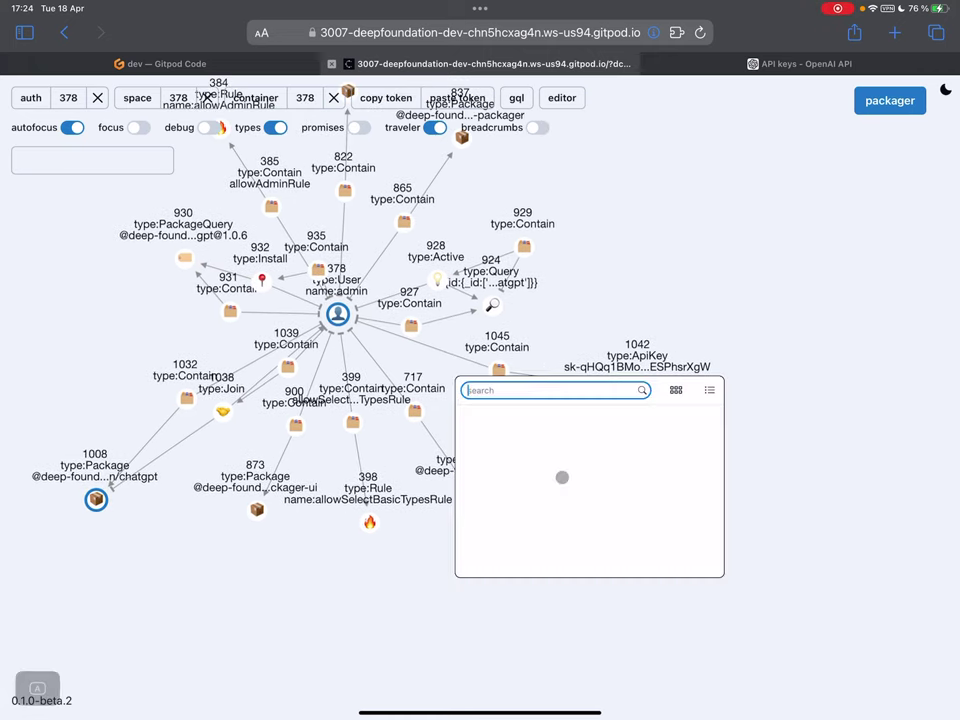
text(Con)
key(BackSpace)
key(BackSpace)
key(BackSpace)
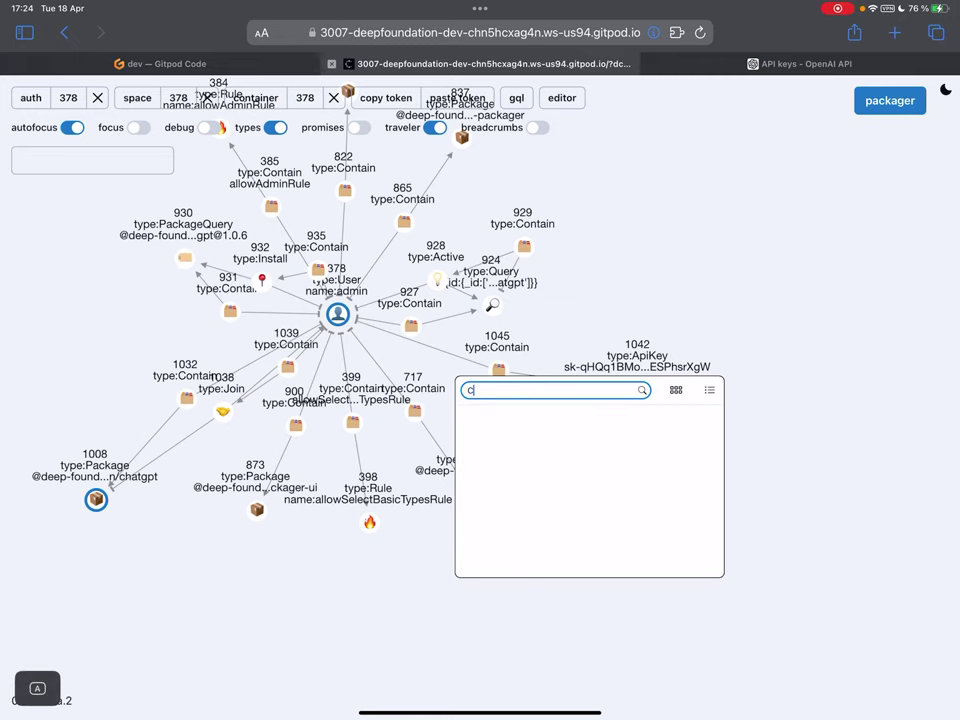
text(conver)
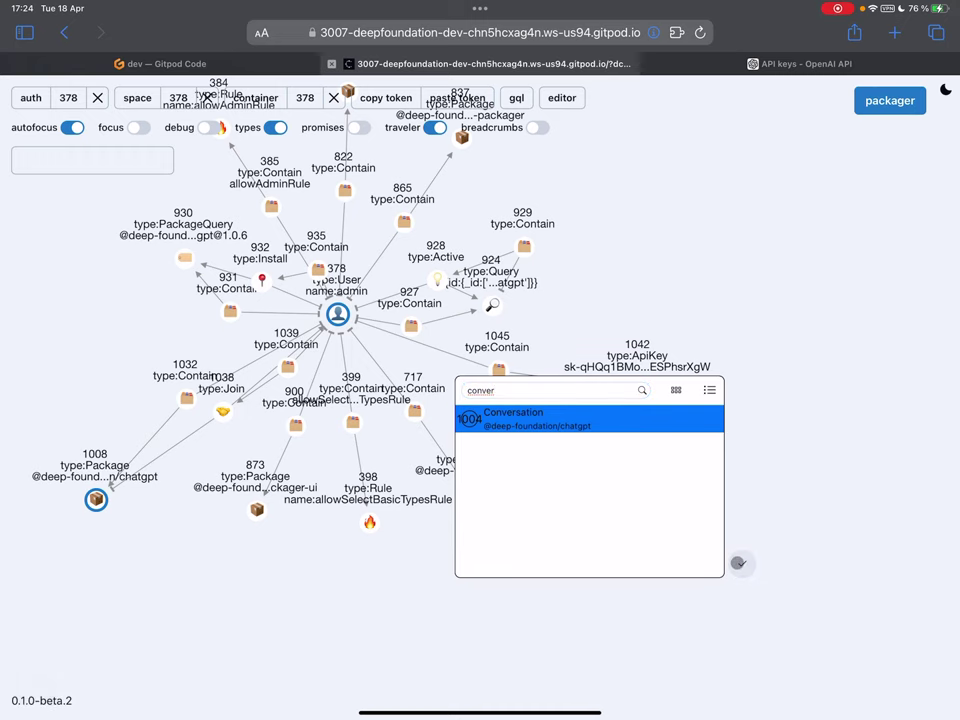
click(737, 563)
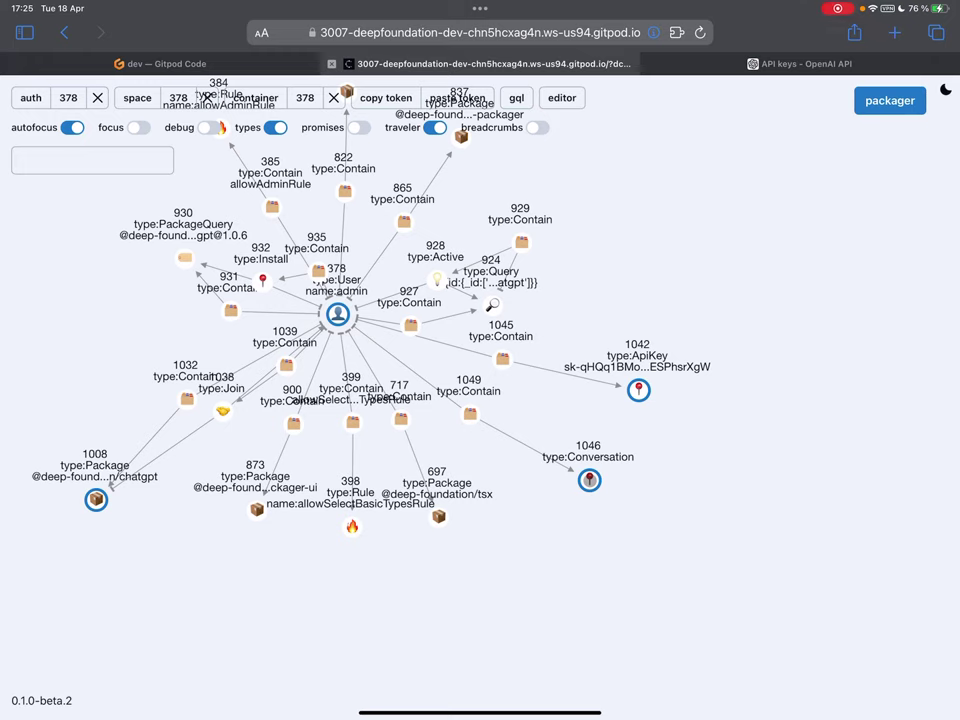
Dismiss the Conversation error card and insert a new Message link 1050 by searching 'mess'.
click(589, 480)
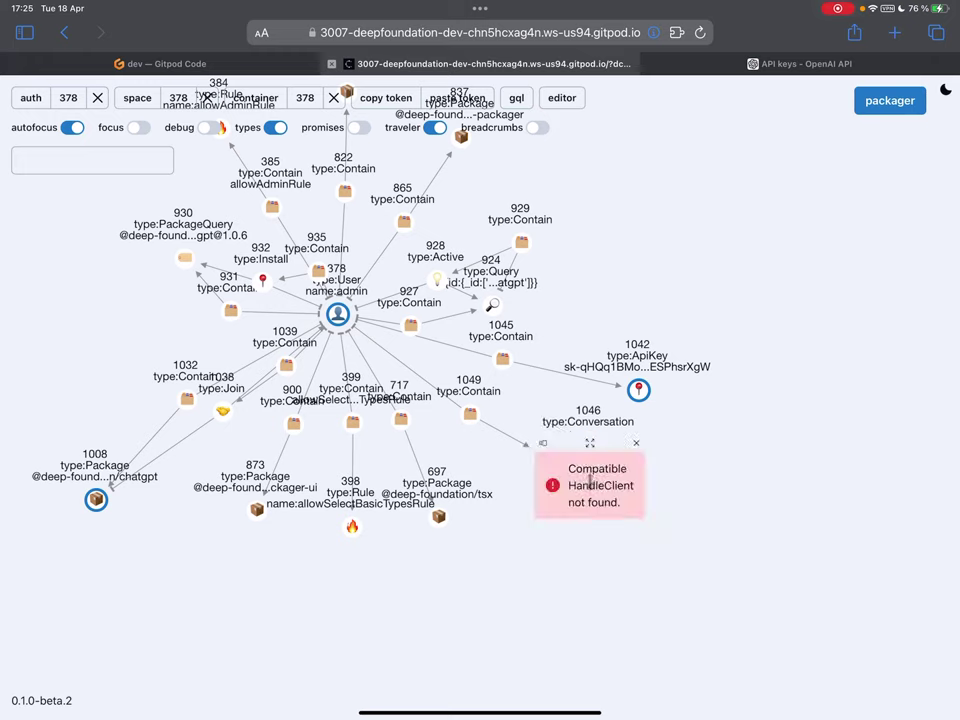
click(636, 441)
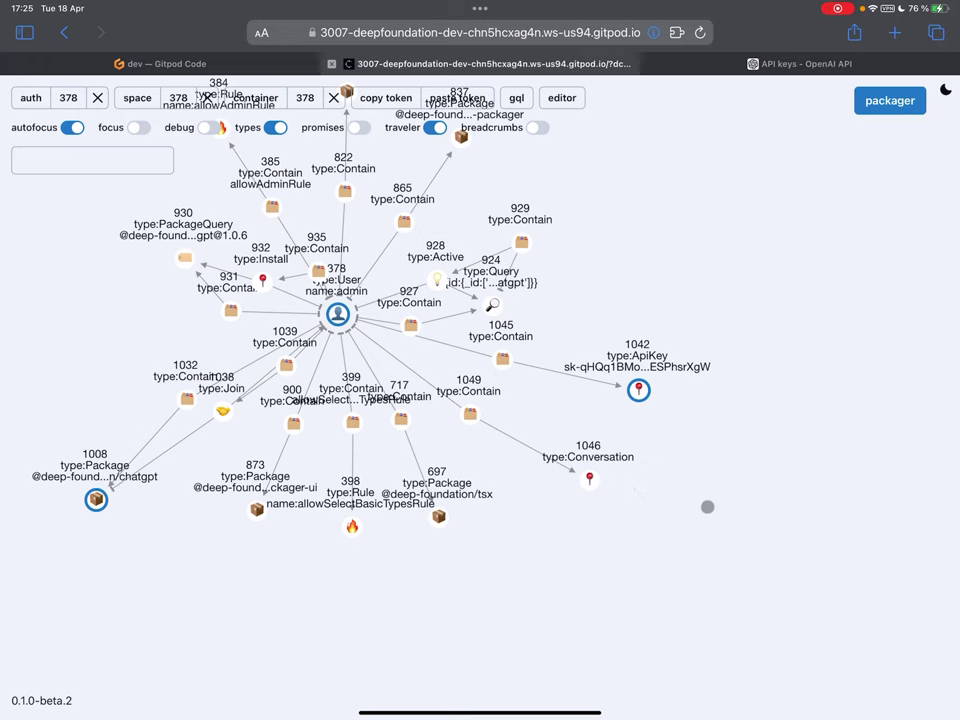
right_click(755, 511)
click(711, 511)
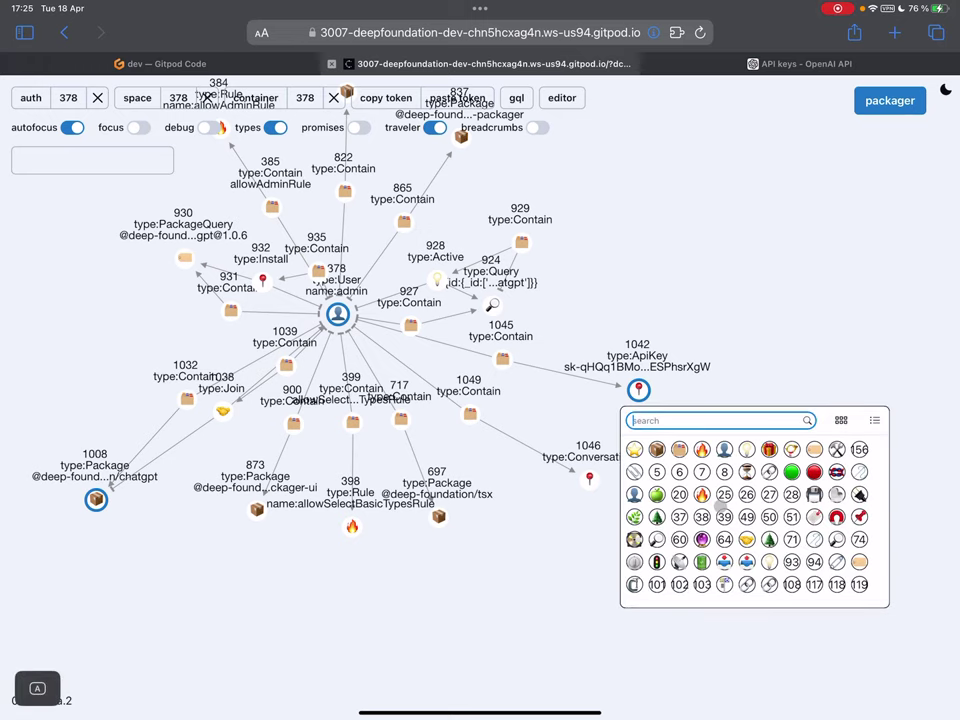
text(Mes)
key(BackSpace)
key(BackSpace)
key(BackSpace)
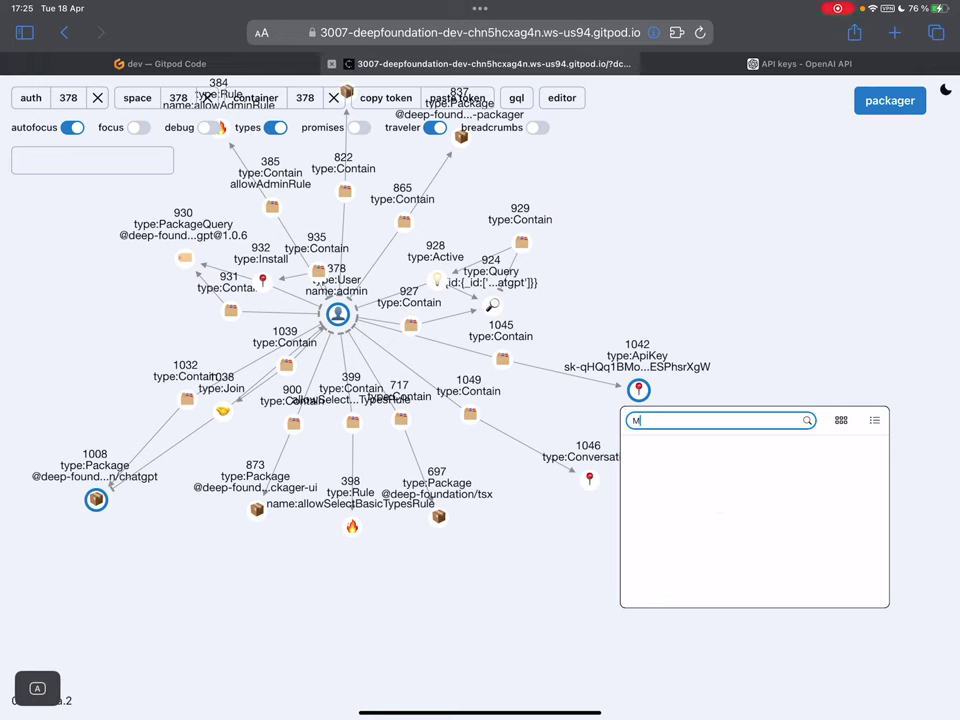
text(mess)
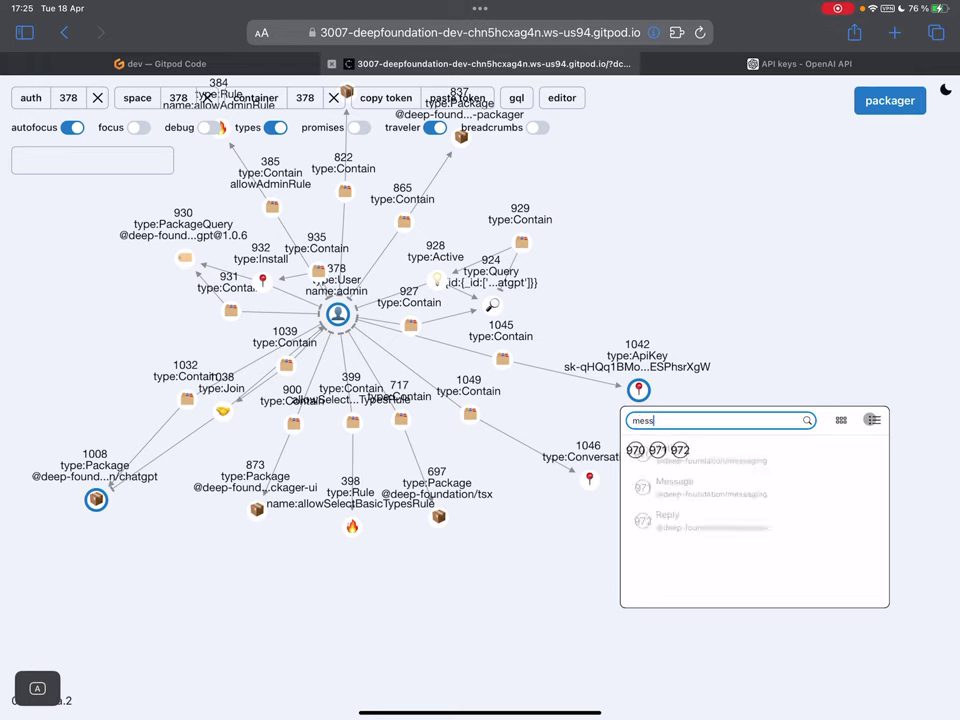
click(799, 482)
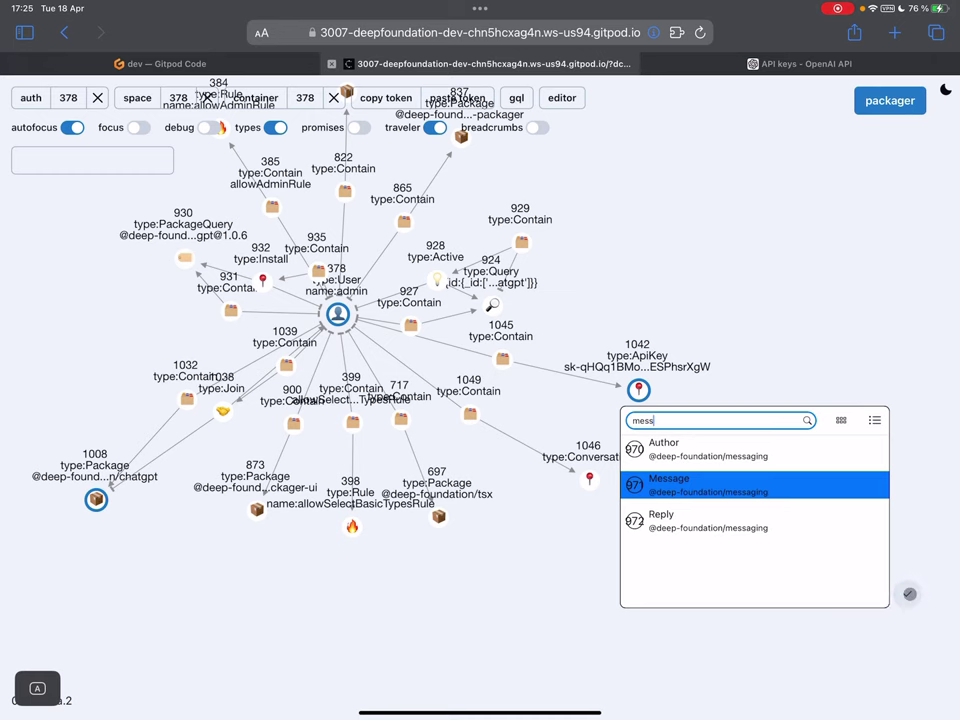
click(907, 594)
Shift the graph so Message 1050 is reachable and bring up its actions.
right_click(750, 613)
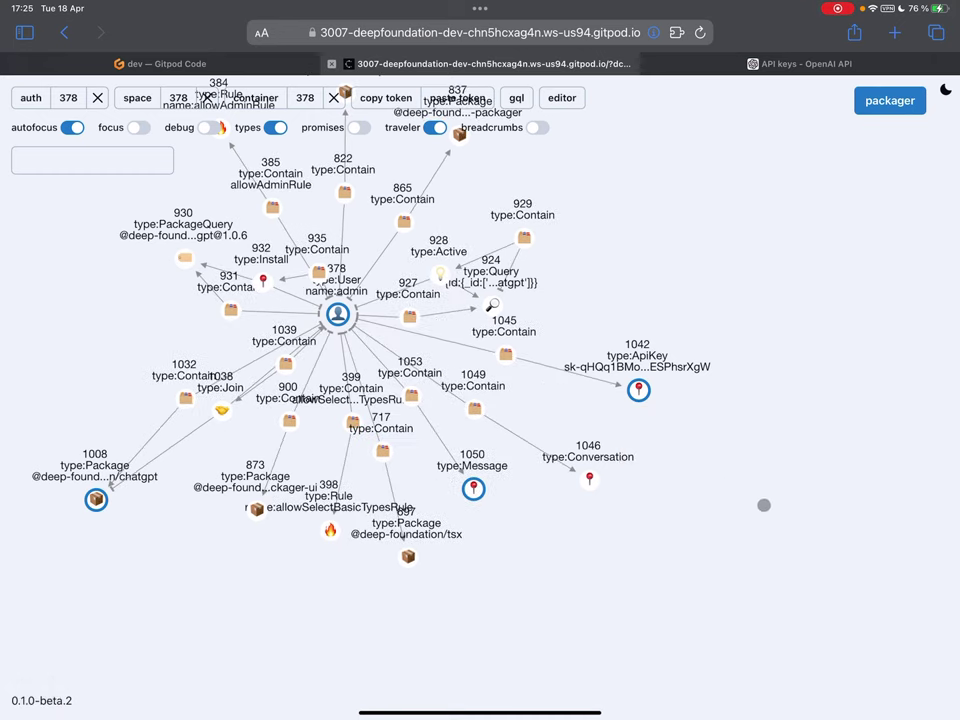
drag(662, 602, 593, 516)
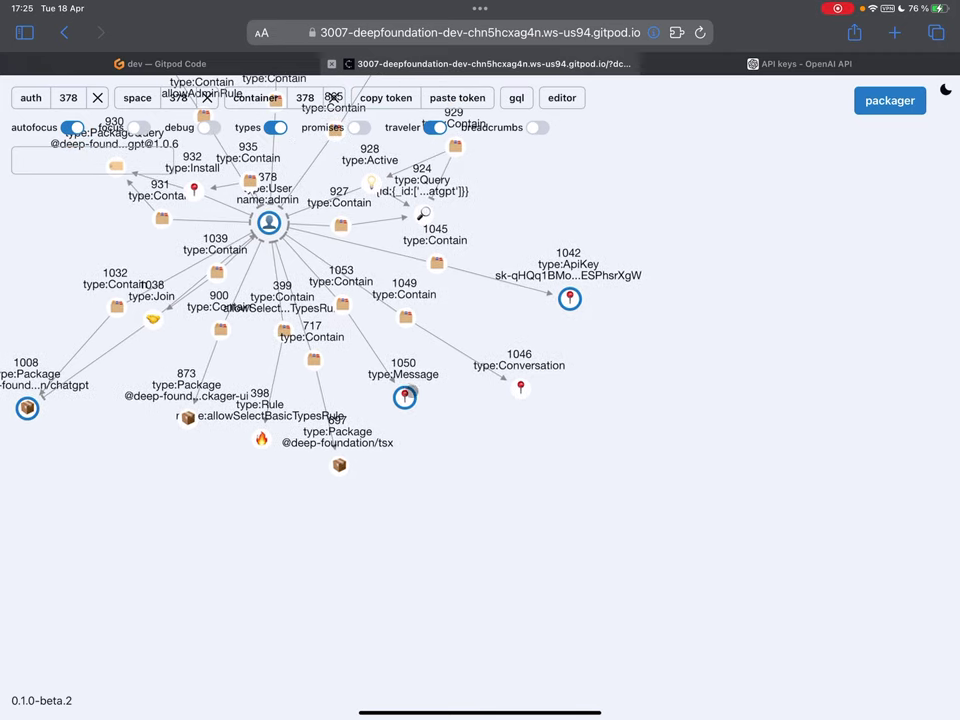
right_click(405, 397)
Enter 'Who are you?' as Message 1050's content in its editor and return to the graph.
click(389, 369)
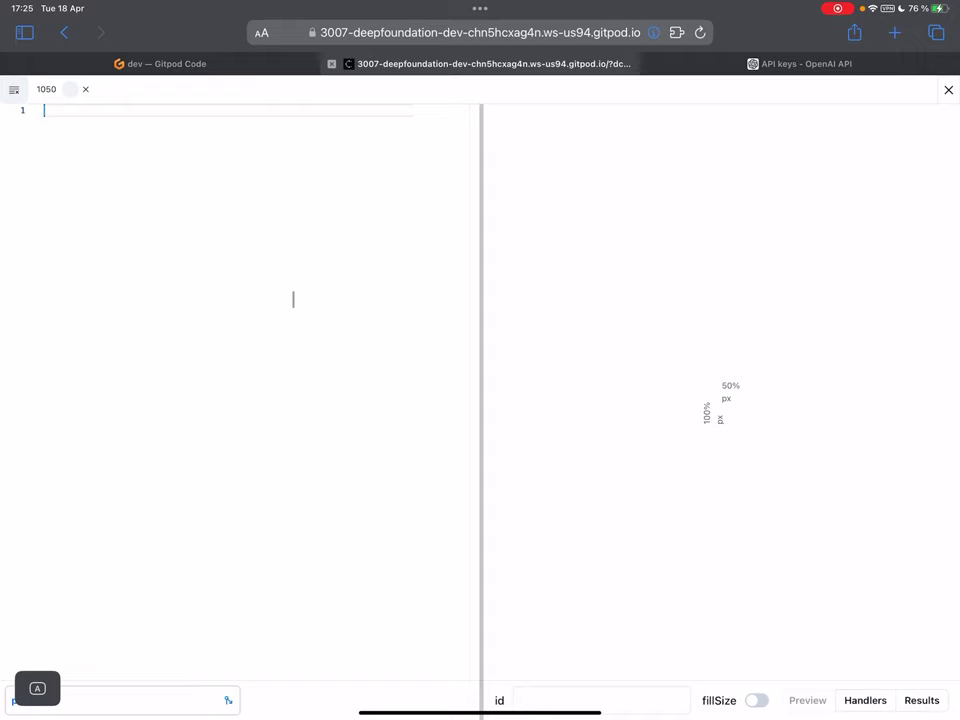
text(Who )
text(are yo)
text(u?)
click(85, 90)
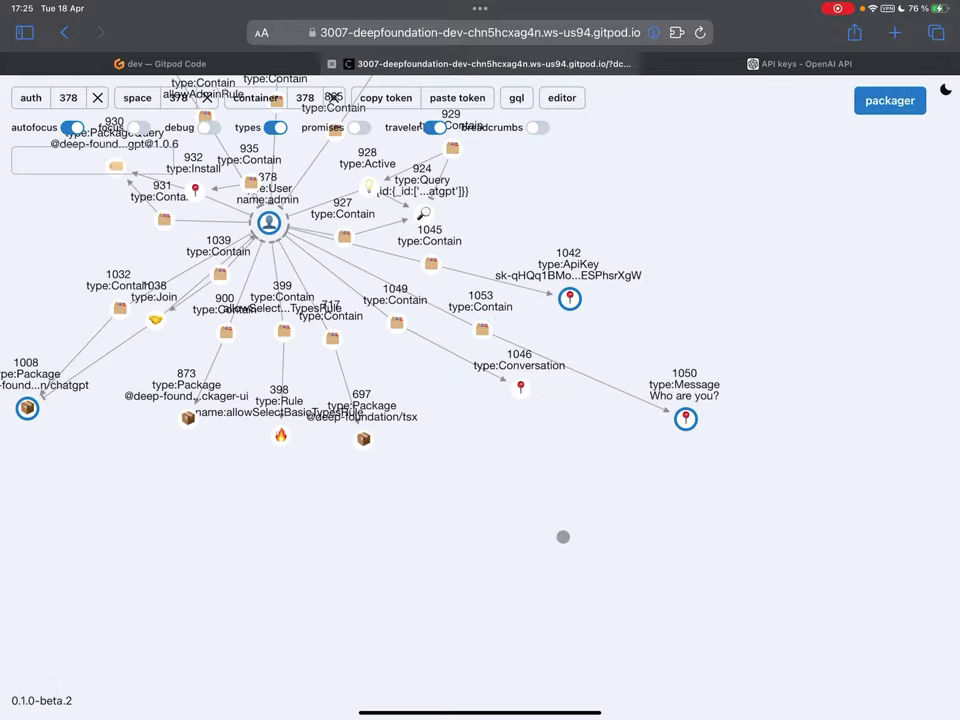
Insert a Reply link from Message 1050 to Conversation 1046, triggering OpenAI's answer Message 1058.
drag(652, 525, 612, 522)
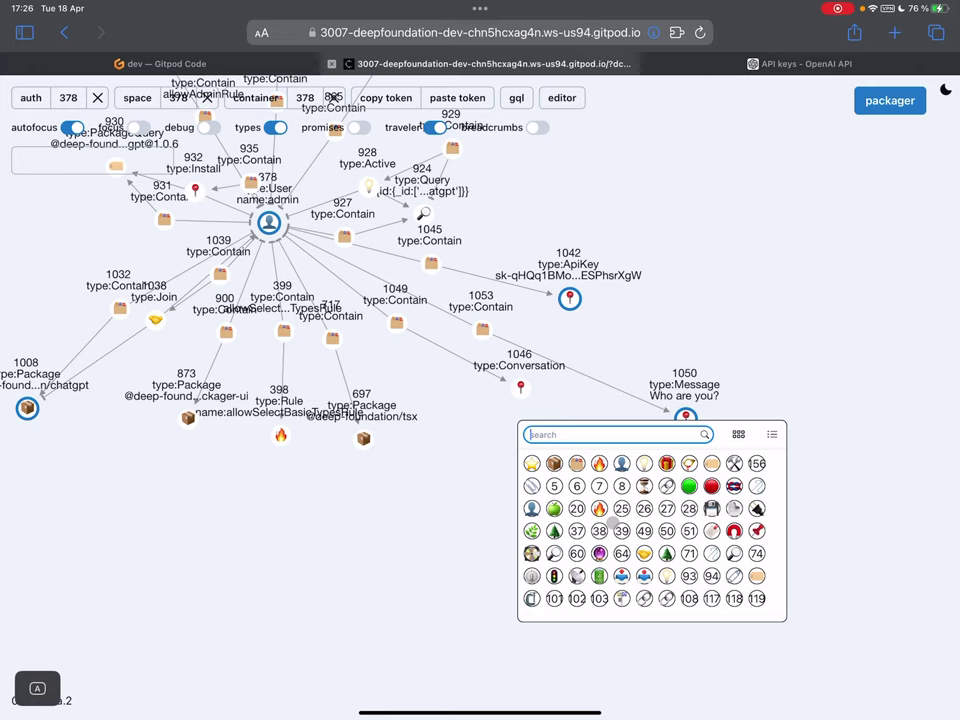
text(reply)
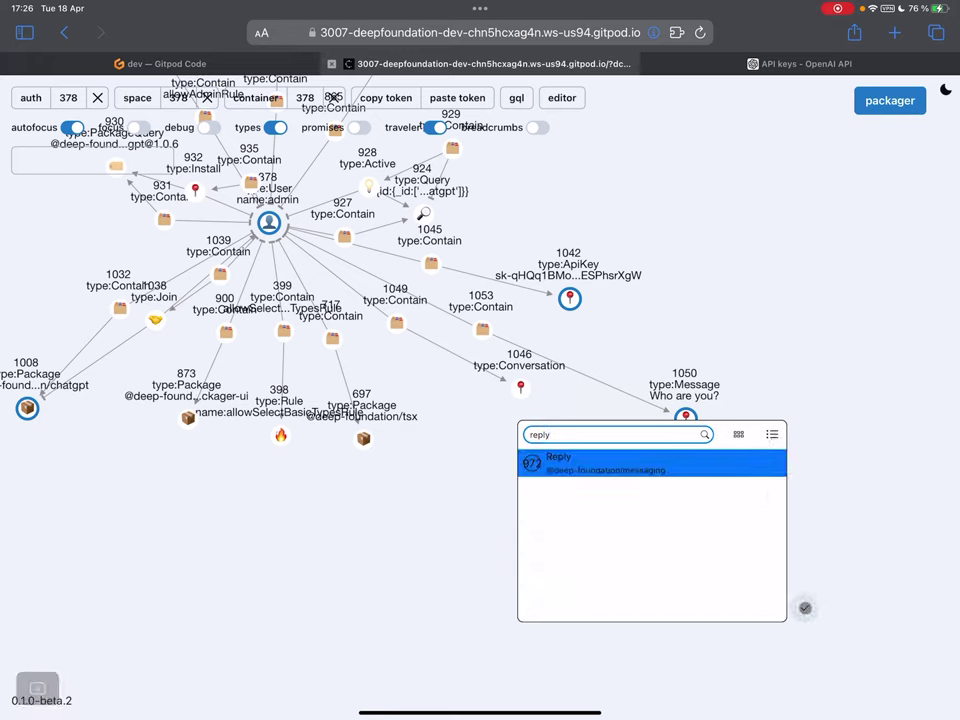
key(Return)
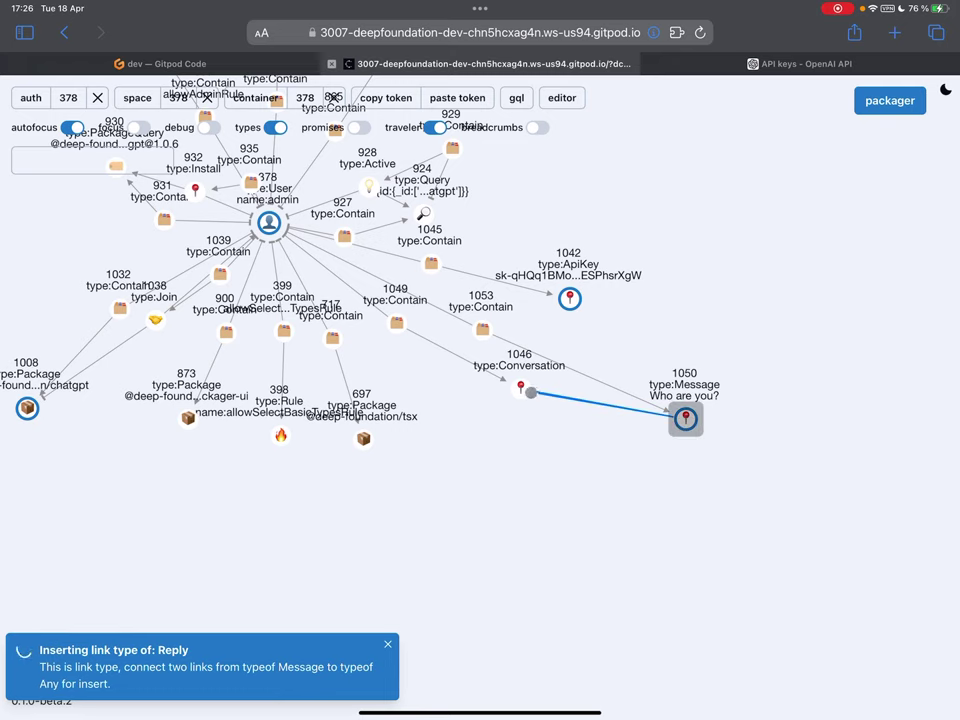
click(527, 390)
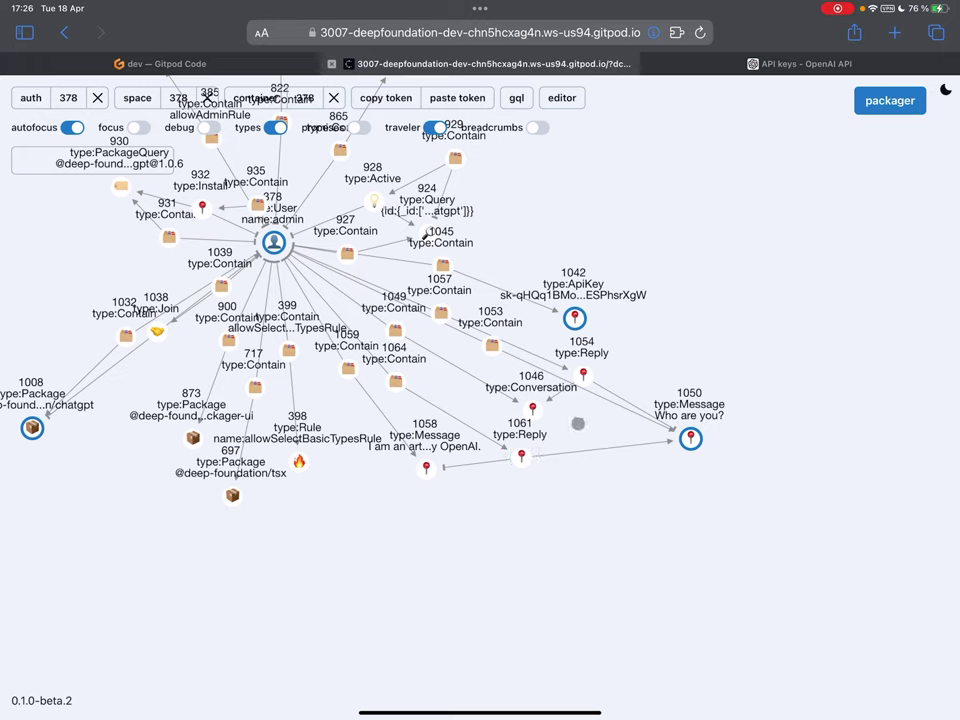
Move Conversation 1046 to the upper right, and Reply 1061 and answer Message 1058 rightward.
click(521, 456)
drag(536, 412, 833, 181)
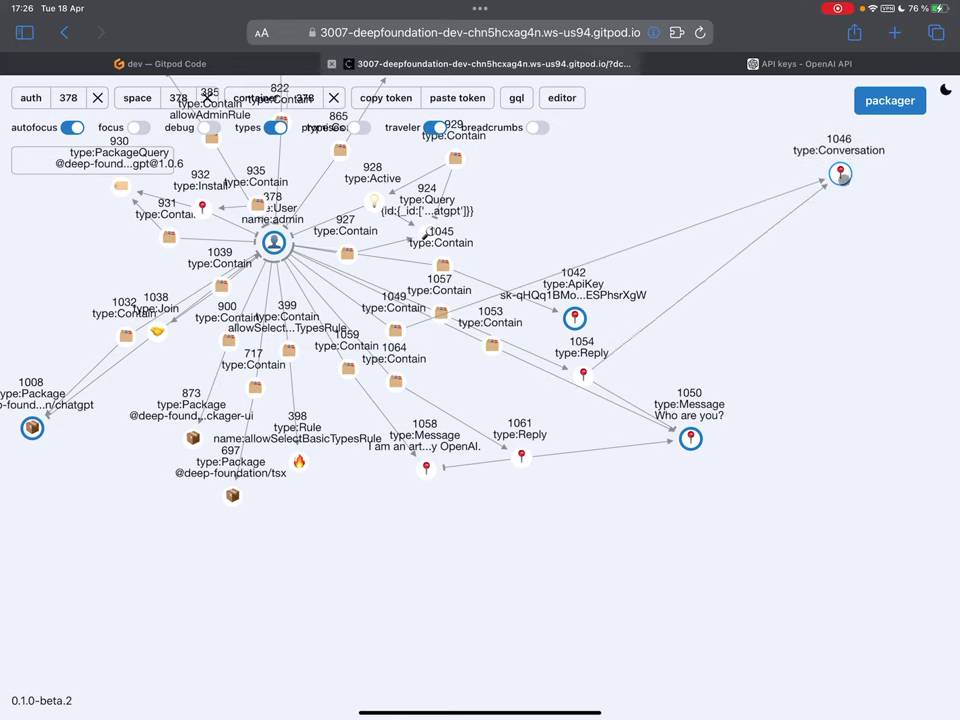
drag(839, 334, 487, 403)
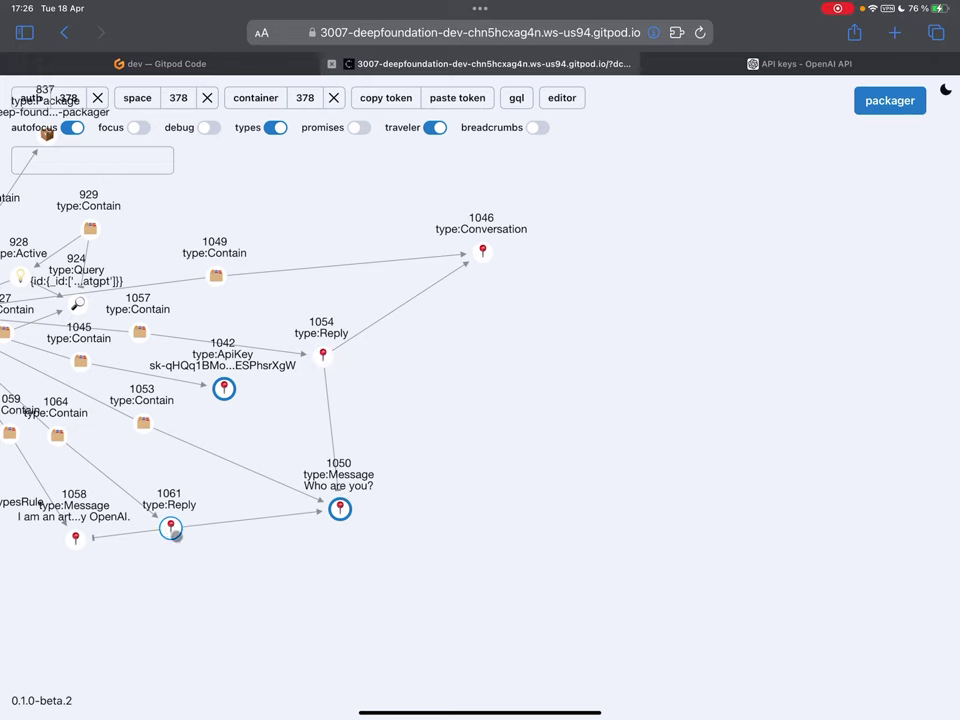
drag(171, 525, 571, 569)
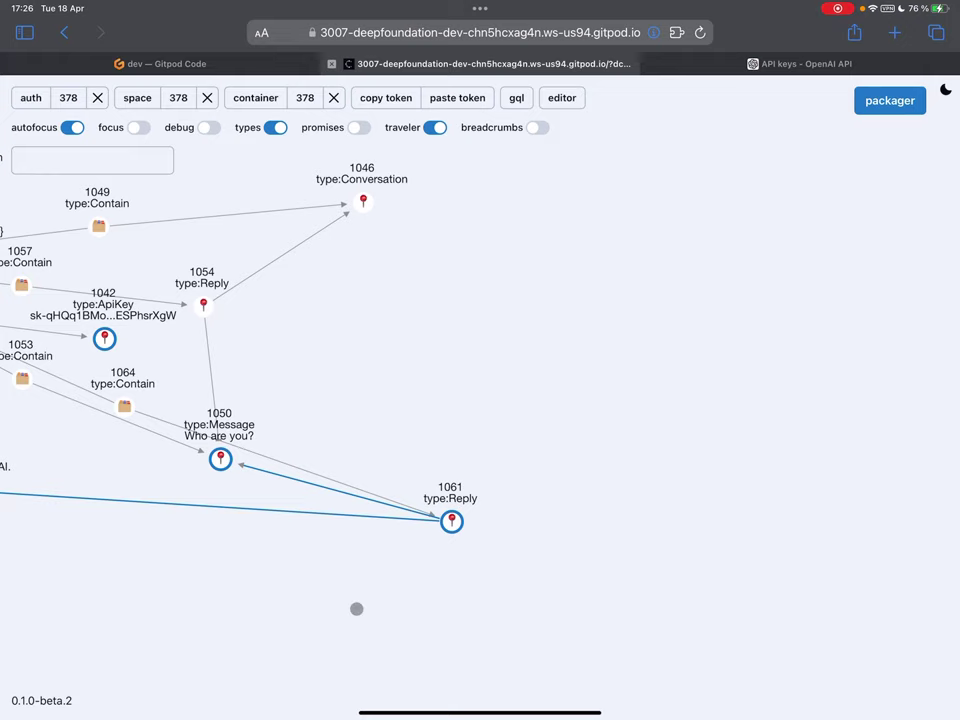
drag(297, 652, 361, 606)
mouse_move(20, 443)
mouse_down()
mouse_move(677, 543)
mouse_move(748, 474)
mouse_up()
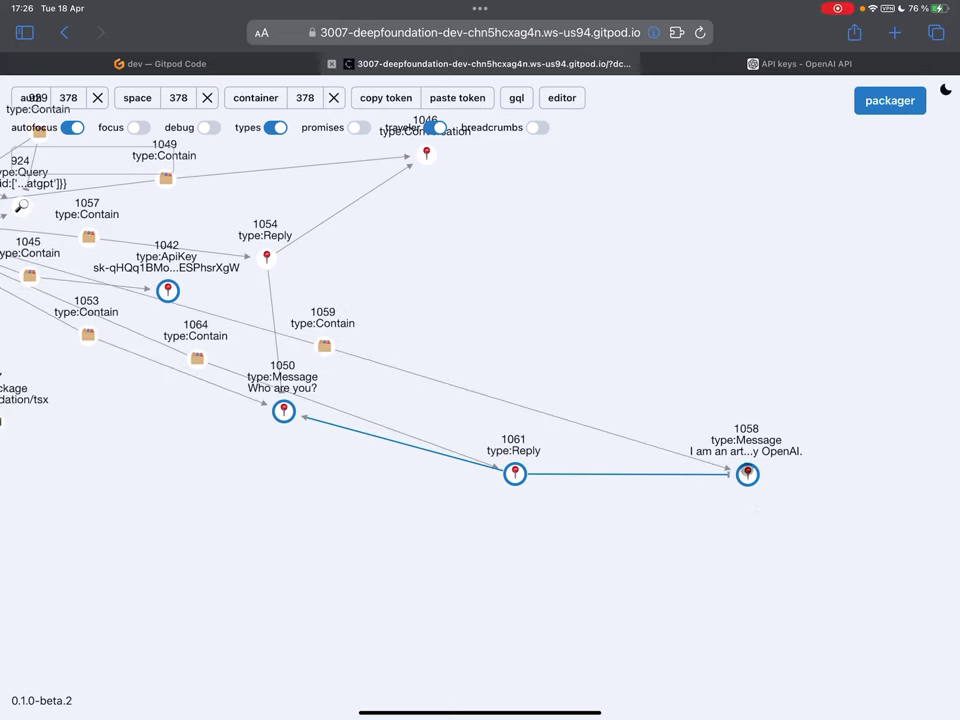
click(748, 474)
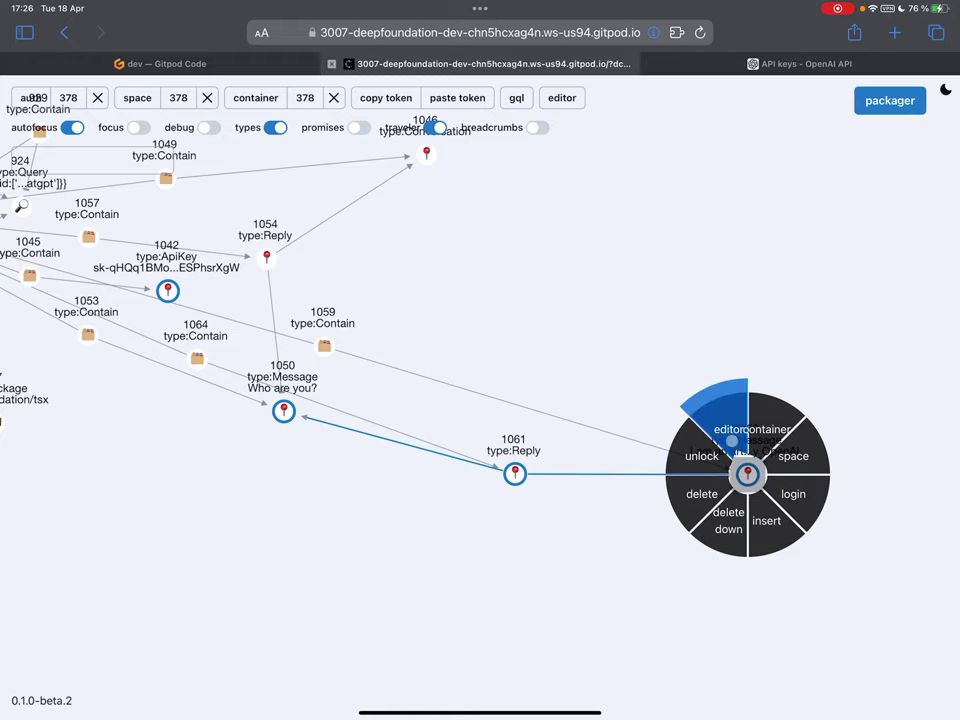
click(718, 410)
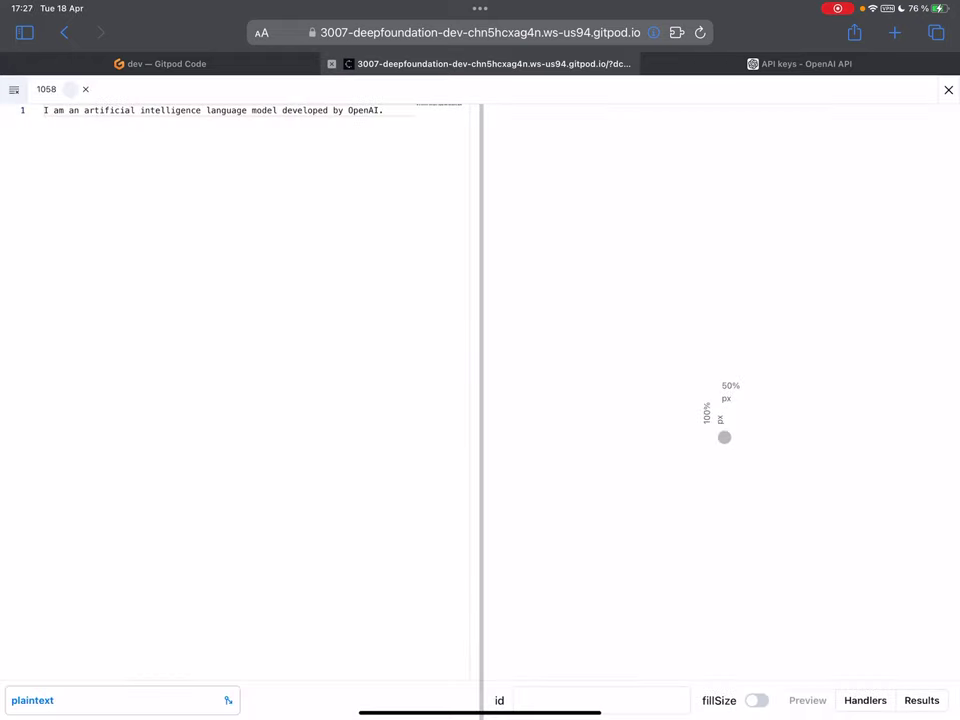
key(super+a)
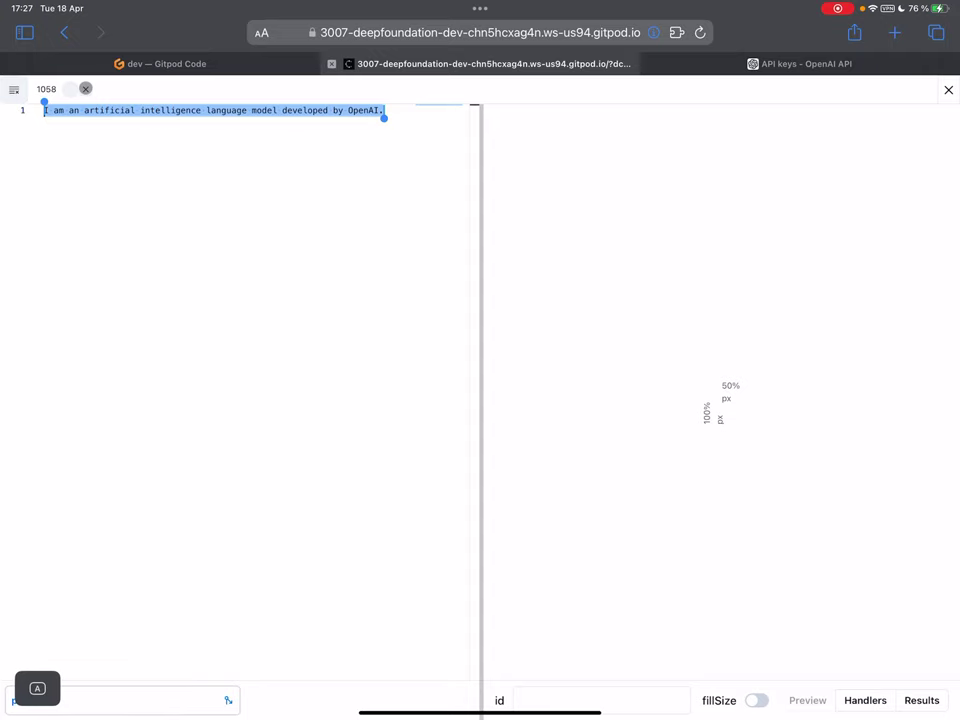
click(85, 88)
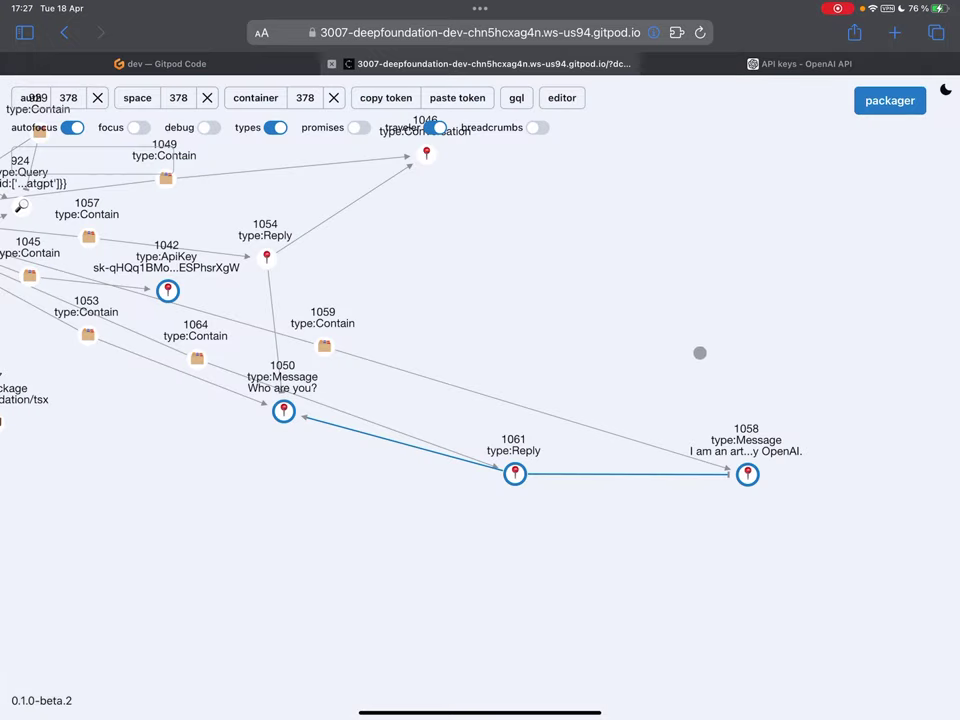